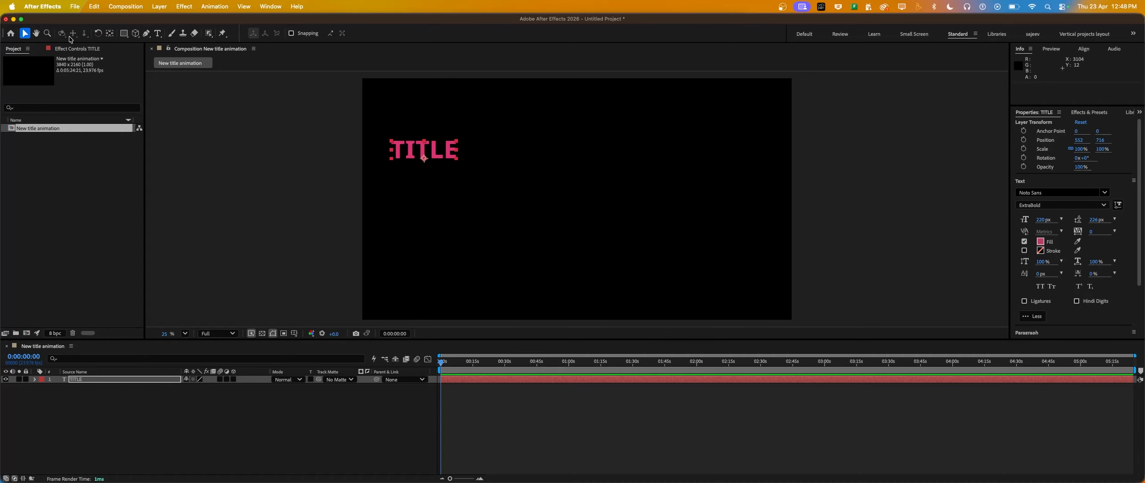
Step: Center the TITLE layer's anchor point within the text and move the text nearer the middle of the frame
{"action": "double_click", "coordinate": [109, 33], "text": "super"}
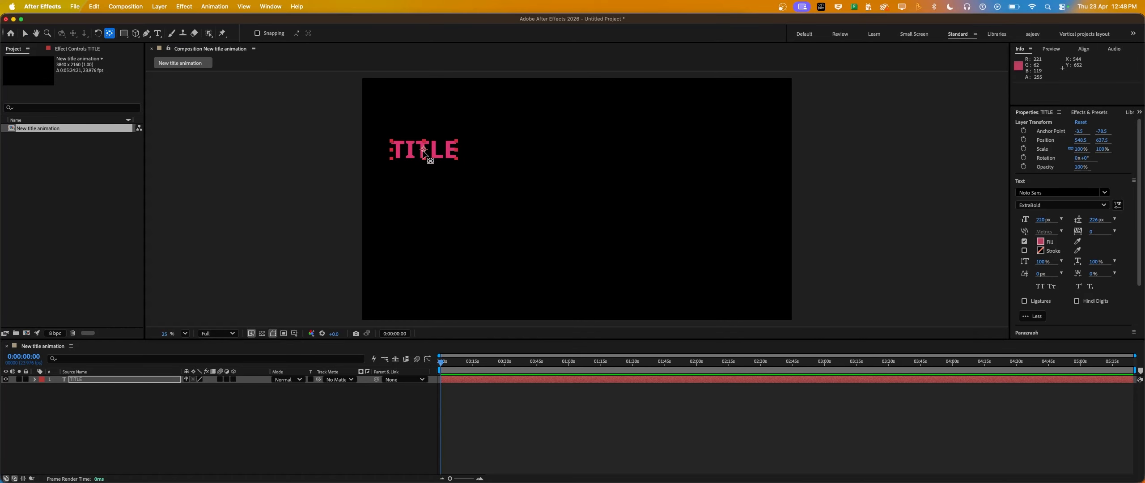
{"action": "key", "text": "v"}
{"action": "left_click_drag", "start_coordinate": [423, 149], "coordinate": [510, 165]}
Step: Show the Character panel and set the TITLE text to Poppins Black at 680 px
{"action": "left_click", "coordinate": [269, 7]}
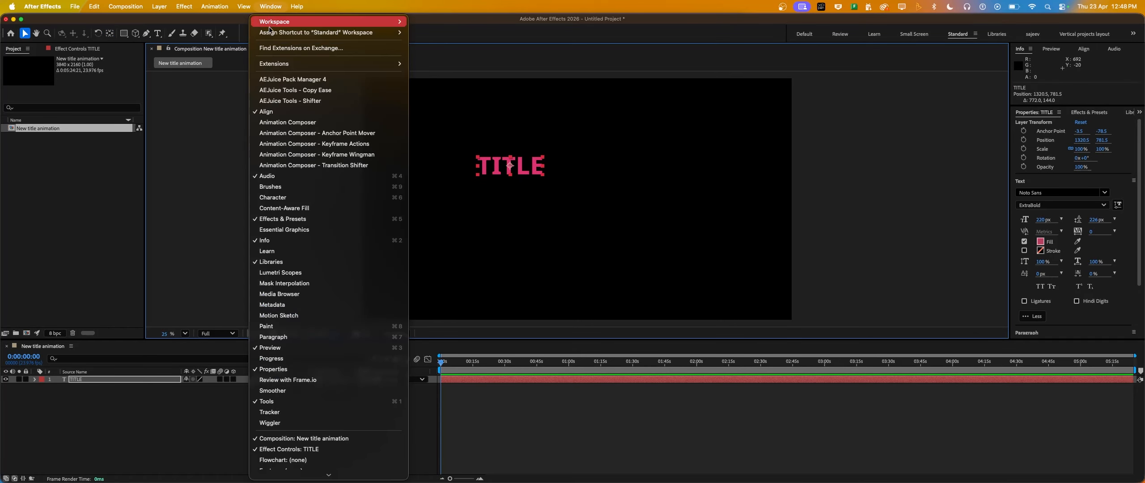
{"action": "left_click", "coordinate": [273, 198]}
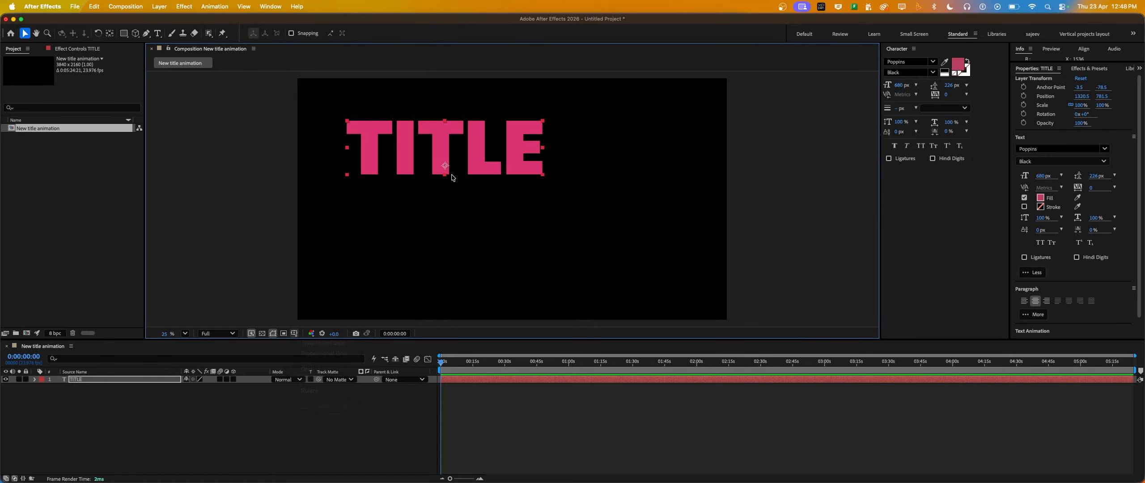
Step: Recenter the enlarged text's anchor point and place the title at about the center of the composition
{"action": "left_click", "coordinate": [110, 34]}
{"action": "mouse_move", "coordinate": [521, 201]}
{"action": "left_mouse_down"}
{"action": "mouse_move", "coordinate": [521, 183]}
{"action": "mouse_move", "coordinate": [515, 200]}
{"action": "left_mouse_up"}
{"action": "key", "text": "v"}
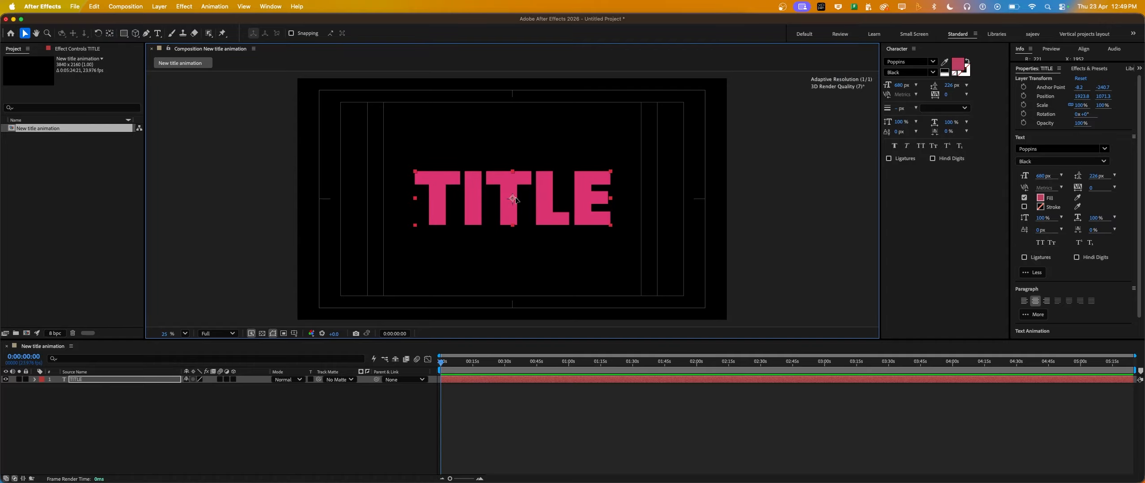
Step: Open the Motion Tools Panel 1 extension and dock it below the Character panel
{"action": "left_click", "coordinate": [270, 7]}
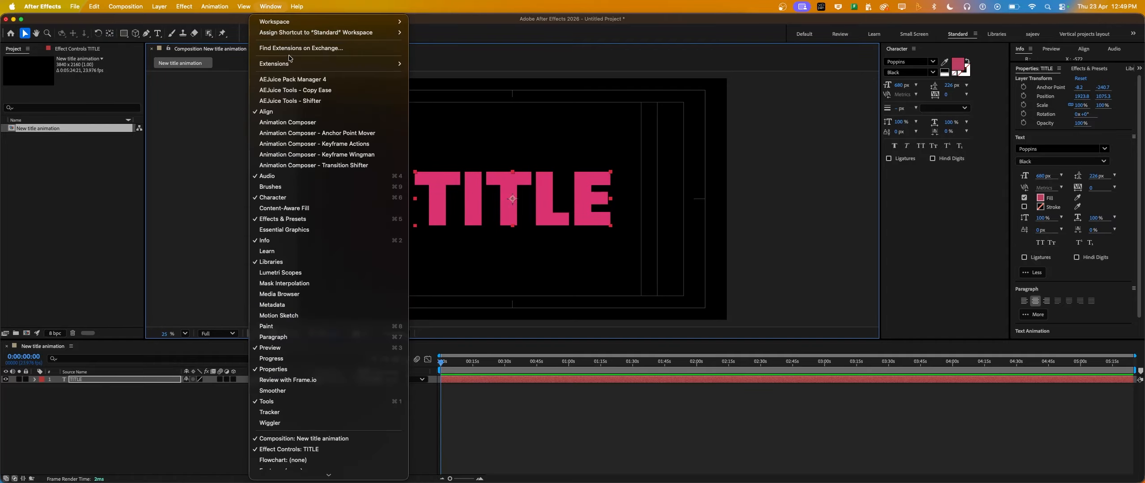
{"action": "mouse_move", "coordinate": [322, 63]}
{"action": "mouse_move", "coordinate": [392, 64]}
{"action": "left_click", "coordinate": [449, 257]}
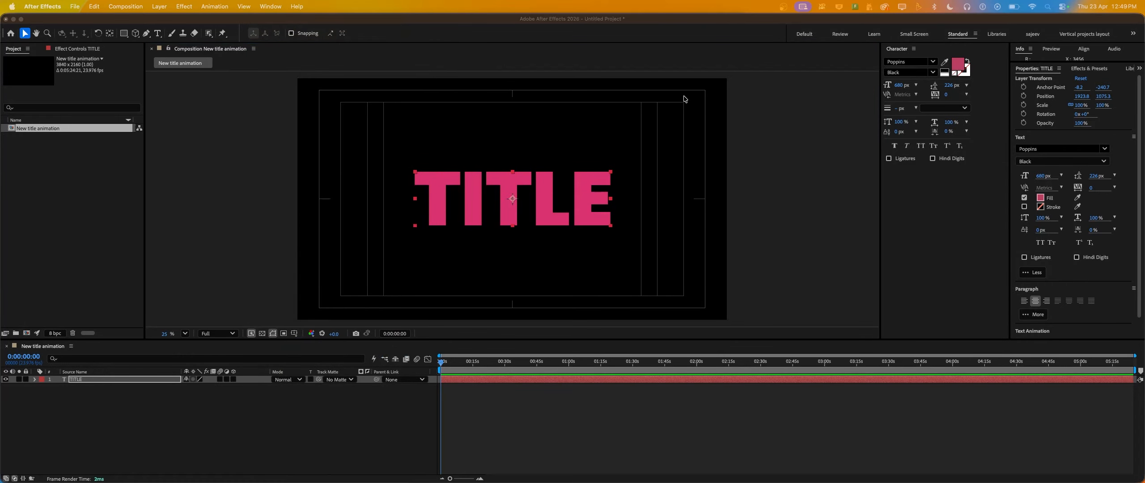
{"action": "left_click_drag", "start_coordinate": [1144, 16], "coordinate": [928, 313]}
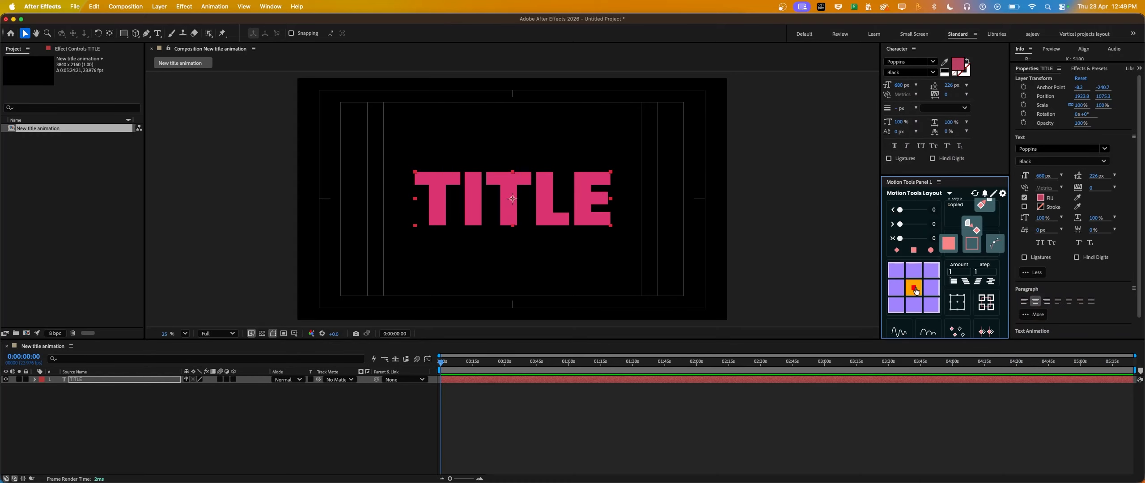
Step: Dock the Align panel between the Character and Motion Tools panels, and center TITLE horizontally and vertically in the composition
{"action": "left_click", "coordinate": [271, 6]}
{"action": "left_click", "coordinate": [269, 113]}
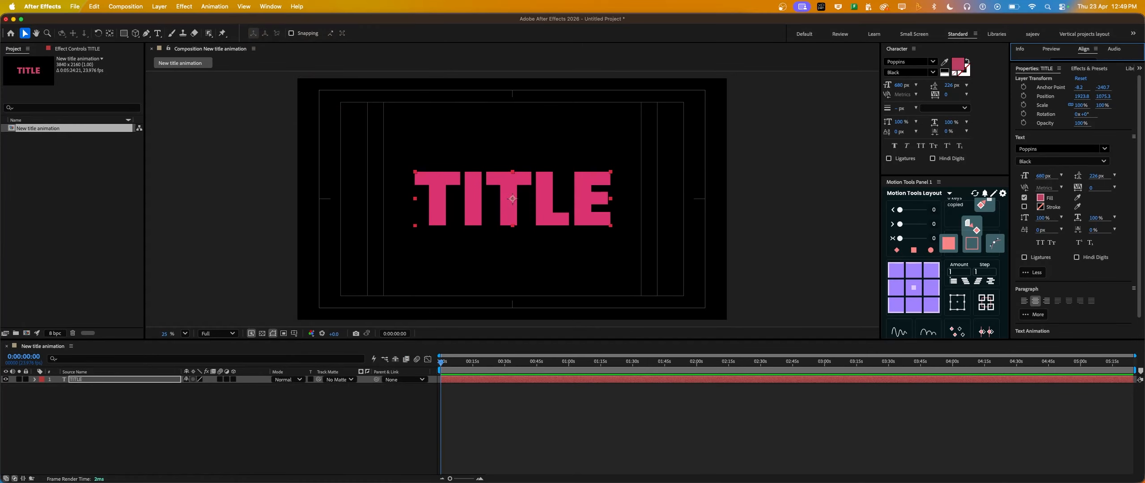
{"action": "left_click_drag", "start_coordinate": [1084, 53], "coordinate": [929, 174]}
{"action": "left_click", "coordinate": [904, 137]}
{"action": "left_click", "coordinate": [949, 137]}
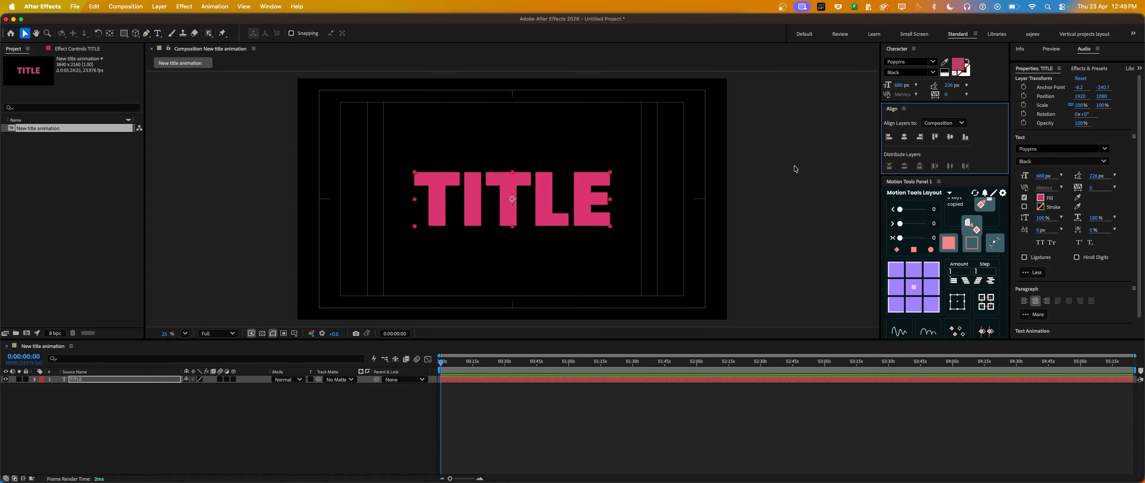
Step: Enlarge the title's font size to about 900 px and recenter its anchor point and text in the composition
{"action": "left_click_drag", "start_coordinate": [1039, 176], "coordinate": [1134, 173]}
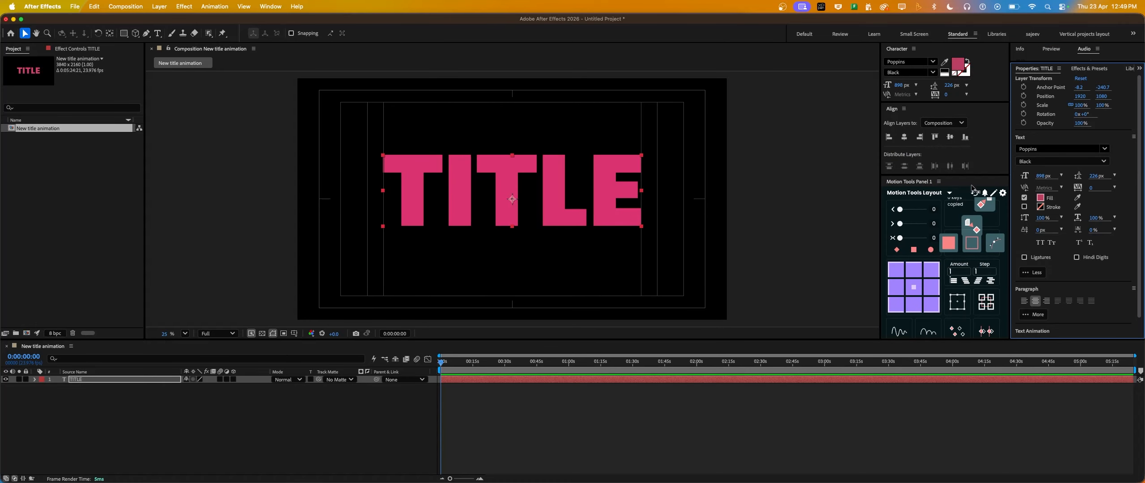
{"action": "left_click", "coordinate": [921, 290]}
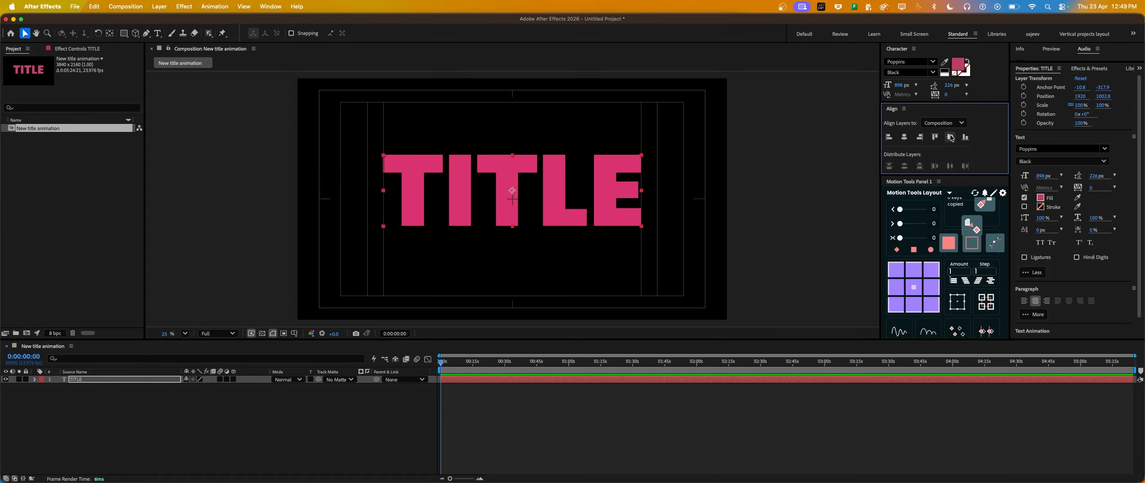
{"action": "left_click", "coordinate": [554, 177]}
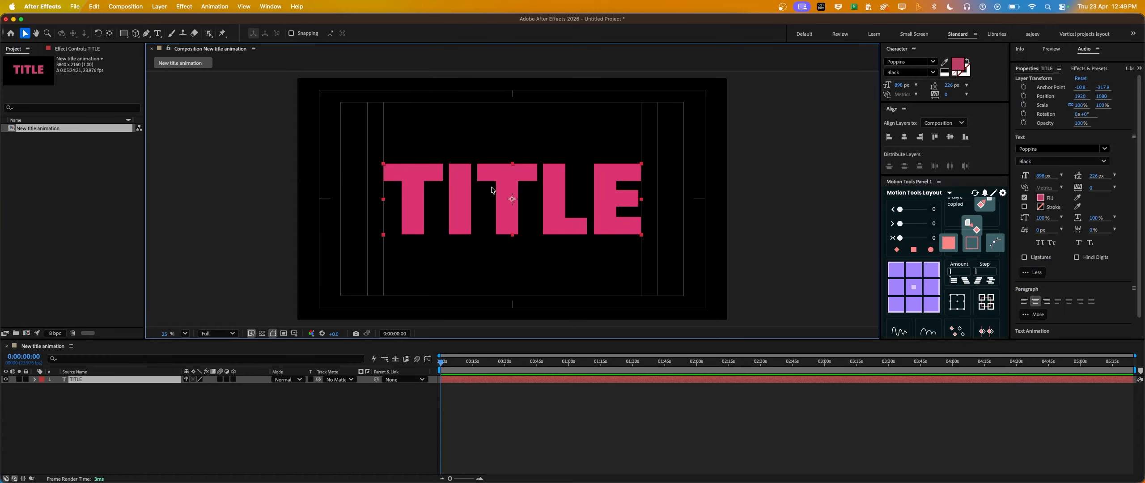
Step: Change the title's fill color to white (FFFFFF)
{"action": "left_click", "coordinate": [953, 60]}
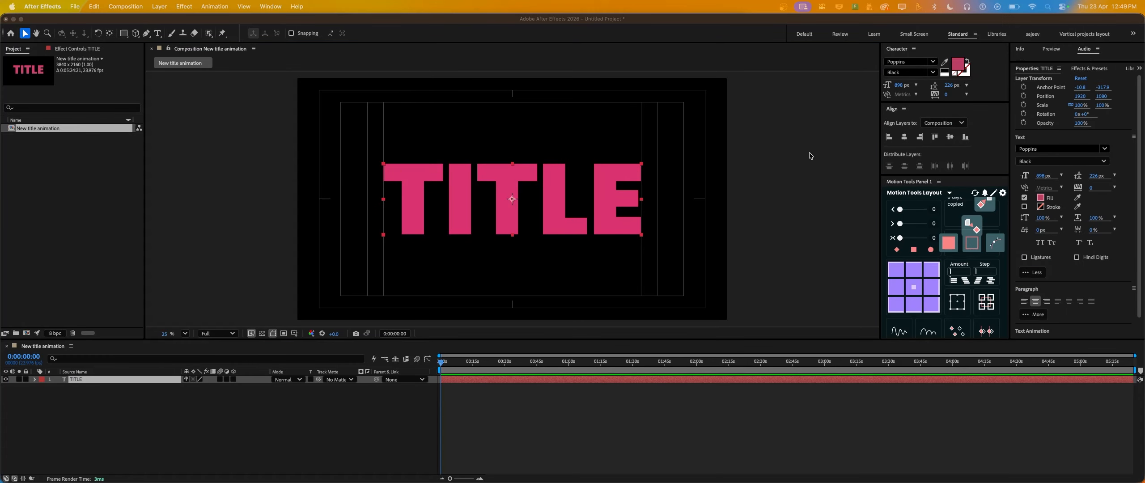
{"action": "left_click", "coordinate": [784, 68]}
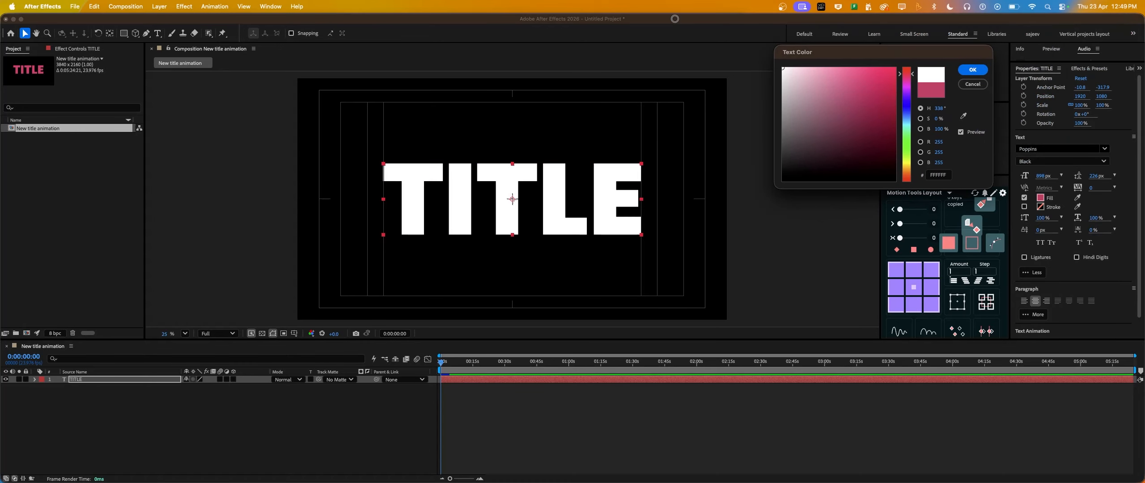
{"action": "left_click", "coordinate": [974, 71]}
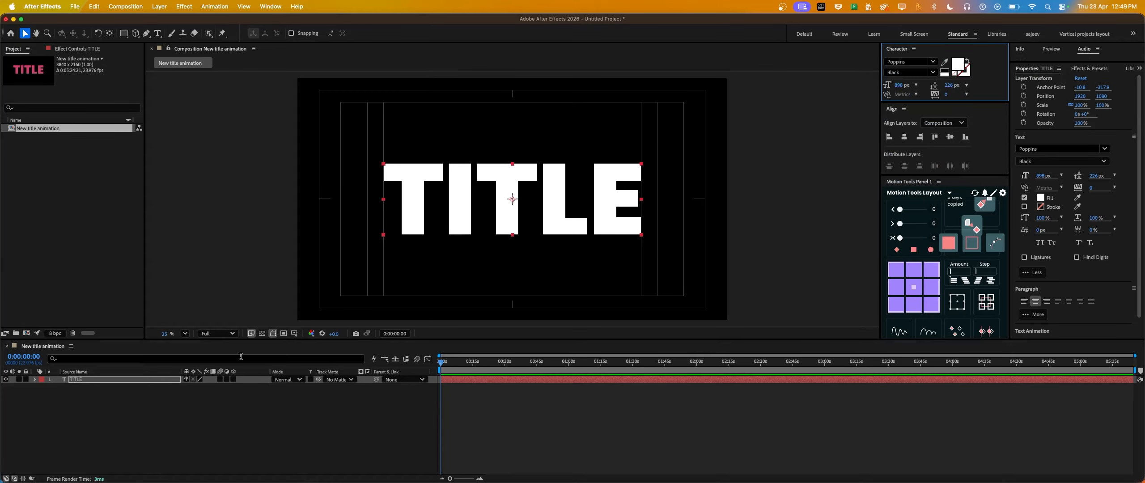
Step: Make the TITLE layer 3D and set its Extrusion Depth to 395 in the geometry options
{"action": "left_click", "coordinate": [233, 380]}
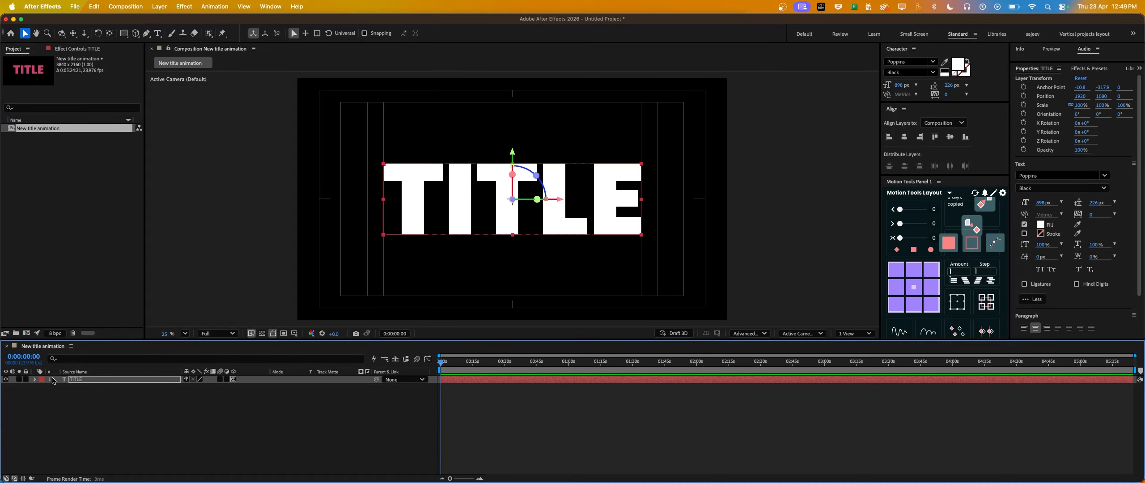
{"action": "left_click", "coordinate": [34, 379]}
{"action": "left_click", "coordinate": [43, 403]}
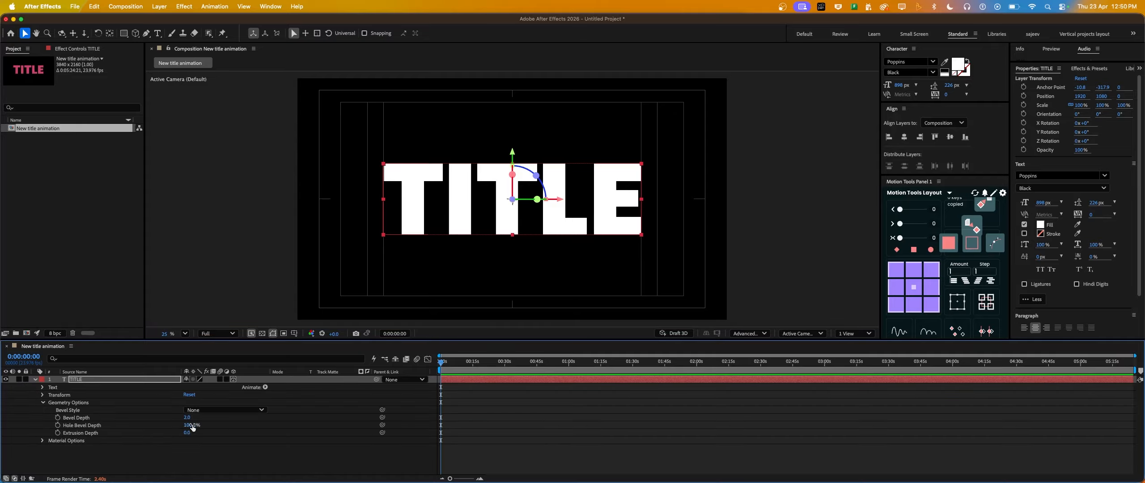
{"action": "left_click_drag", "start_coordinate": [187, 432], "coordinate": [248, 430]}
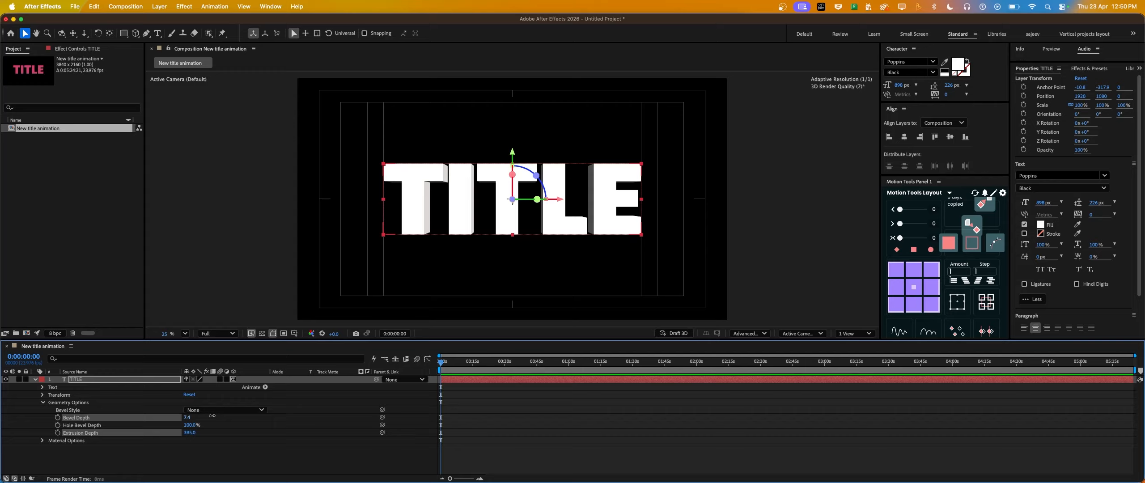
Step: Try the Angular, Concave and Convex bevel styles on the title, and return Bevel Style to None
{"action": "left_click", "coordinate": [202, 410]}
{"action": "left_click", "coordinate": [210, 432]}
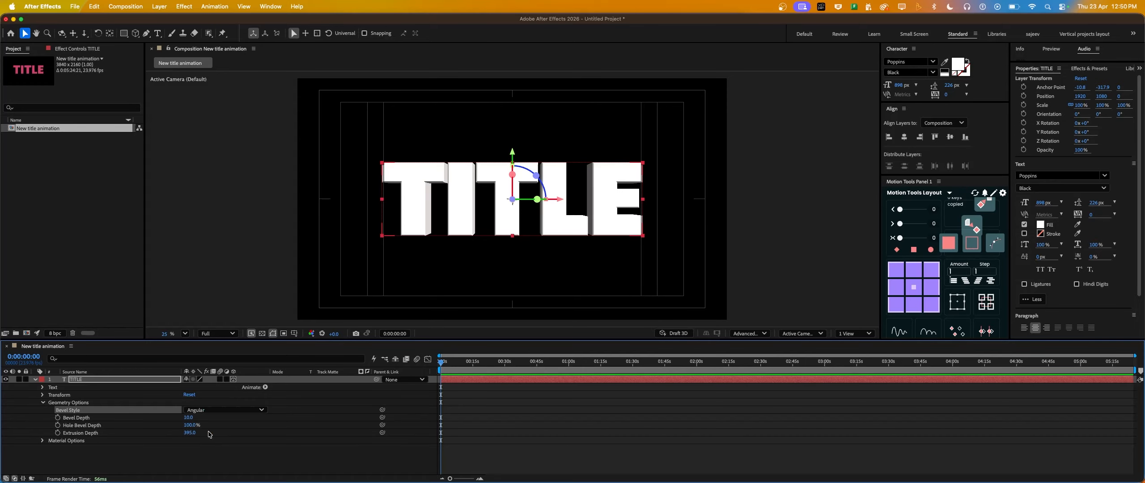
{"action": "left_click", "coordinate": [208, 410]}
{"action": "left_click", "coordinate": [207, 442]}
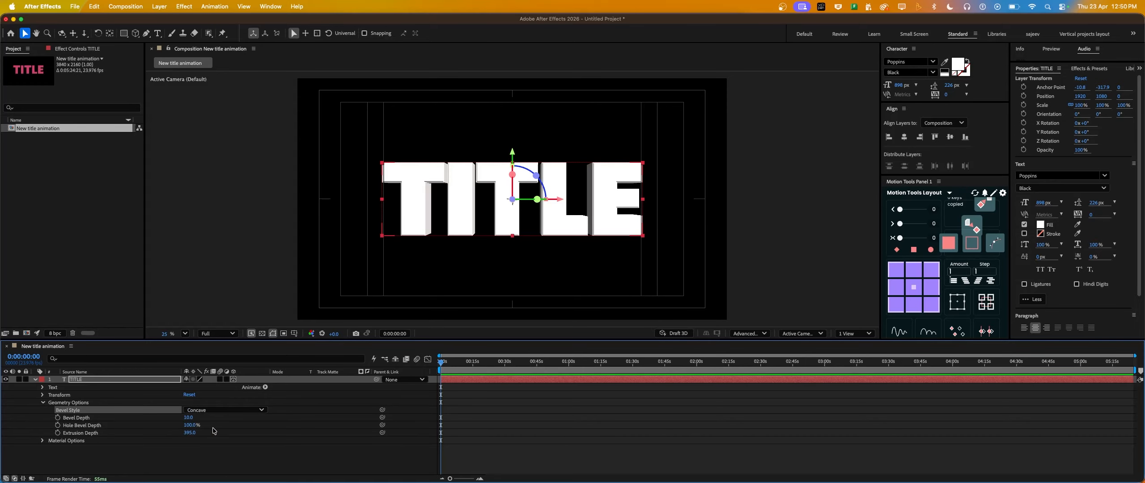
{"action": "left_click", "coordinate": [219, 409]}
{"action": "left_click", "coordinate": [204, 450]}
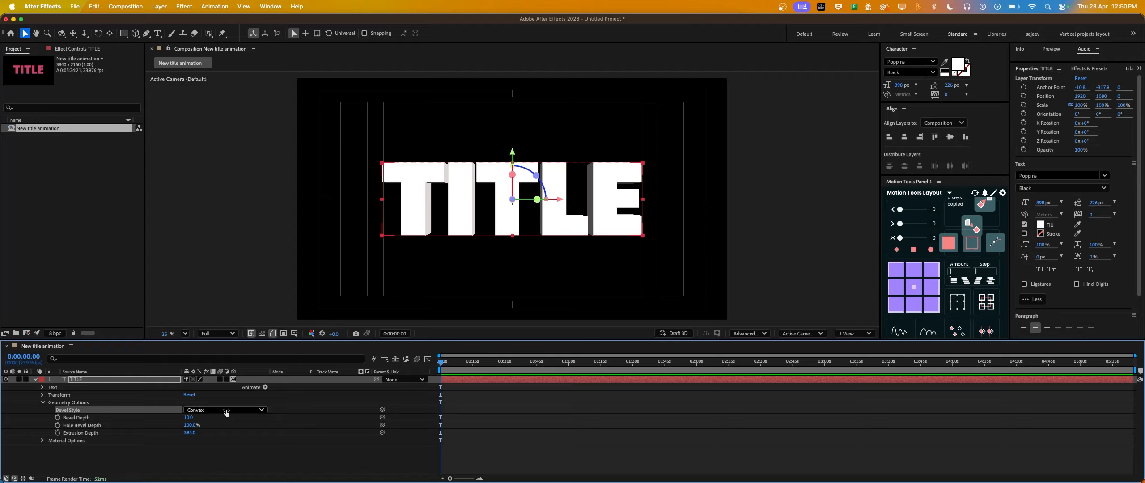
{"action": "left_click", "coordinate": [222, 409]}
{"action": "left_click", "coordinate": [200, 420]}
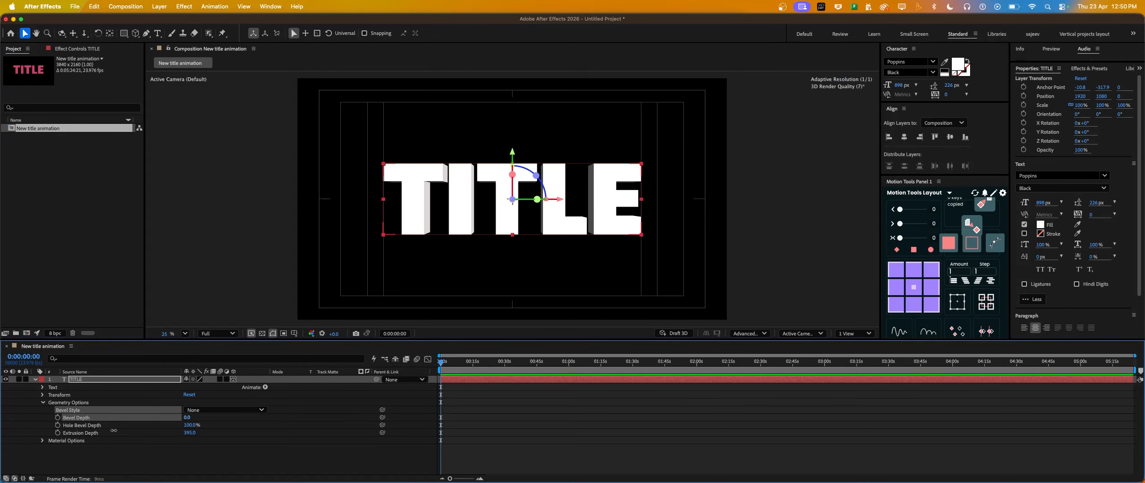
Step: Collapse the geometry options and add a Front Color RGB animator to the TITLE text
{"action": "left_click", "coordinate": [112, 468]}
{"action": "left_click", "coordinate": [42, 403]}
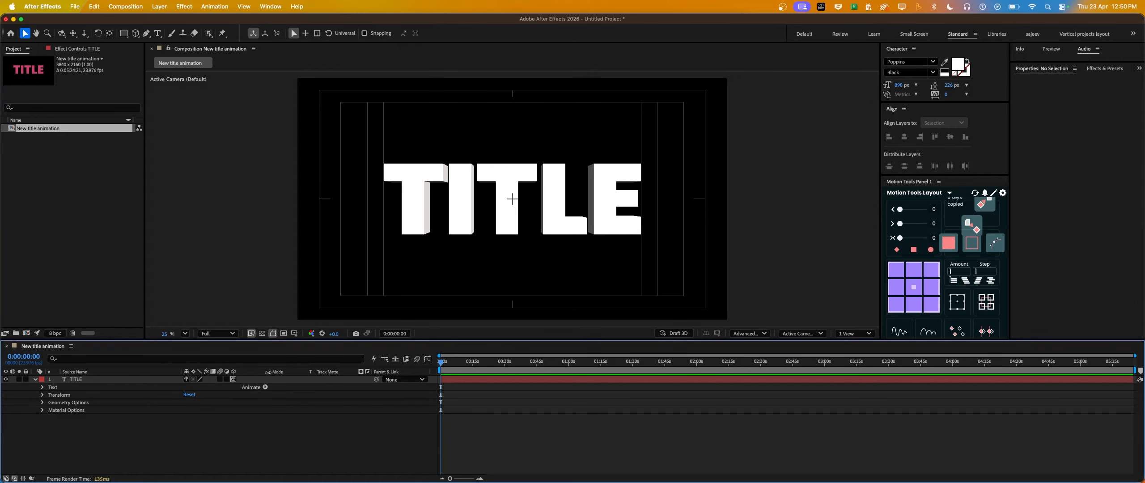
{"action": "left_click", "coordinate": [265, 387]}
{"action": "mouse_move", "coordinate": [300, 372]}
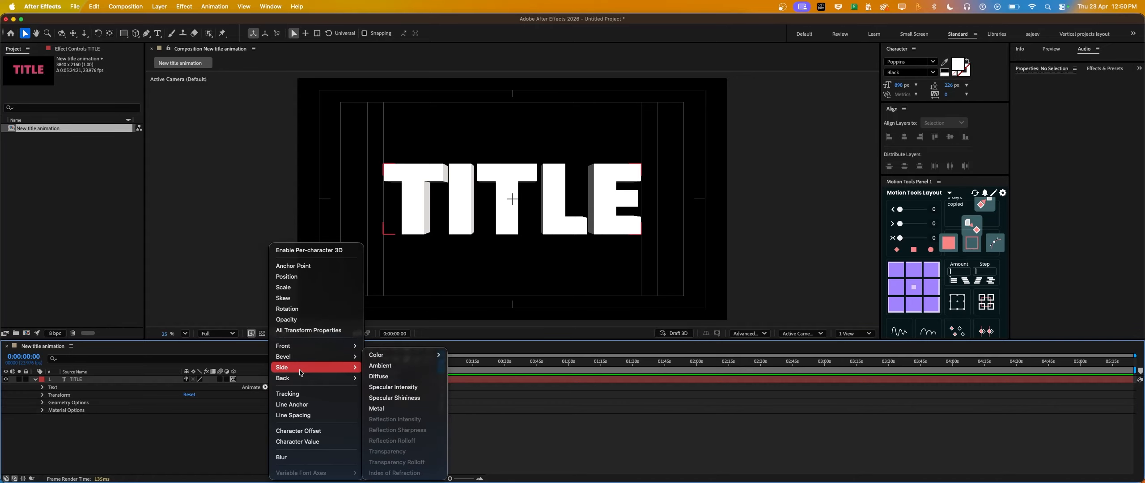
{"action": "mouse_move", "coordinate": [286, 346]}
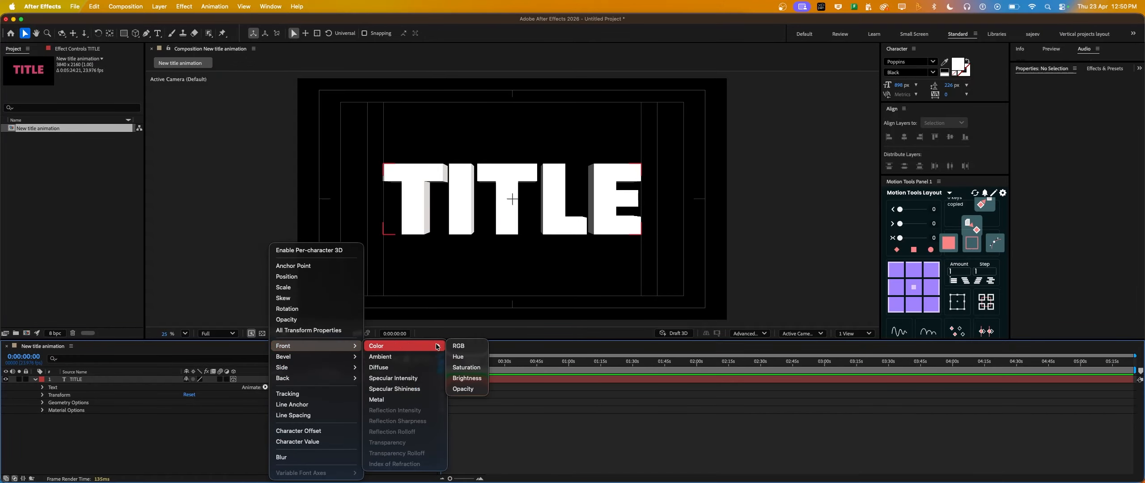
{"action": "mouse_move", "coordinate": [393, 346]}
{"action": "left_click", "coordinate": [457, 346]}
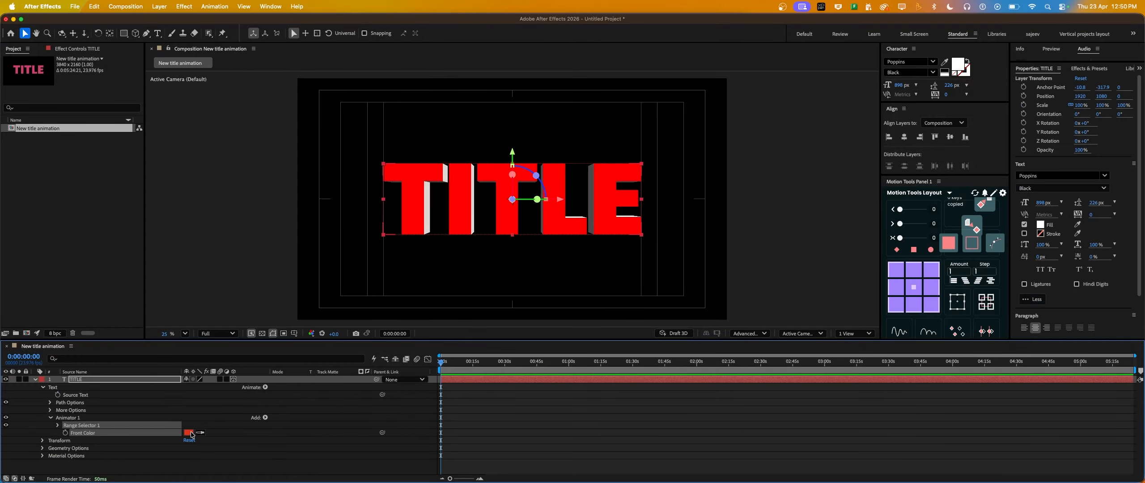
Step: Try a turquoise Front Color on the title and set it to white (FFFFFF)
{"action": "left_click", "coordinate": [189, 433]}
{"action": "left_click", "coordinate": [908, 127]}
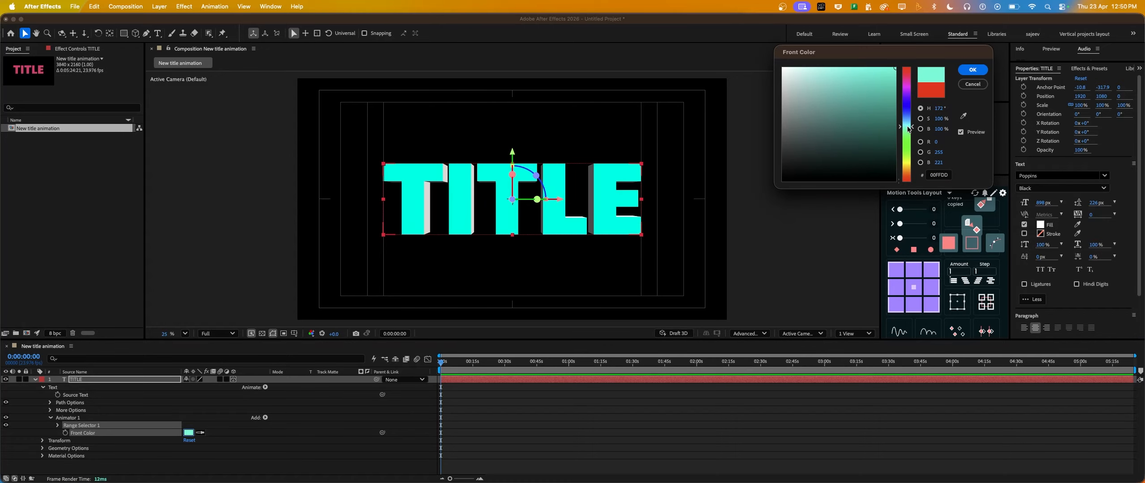
{"action": "left_click_drag", "start_coordinate": [832, 92], "coordinate": [763, 48]}
{"action": "left_click", "coordinate": [908, 162]}
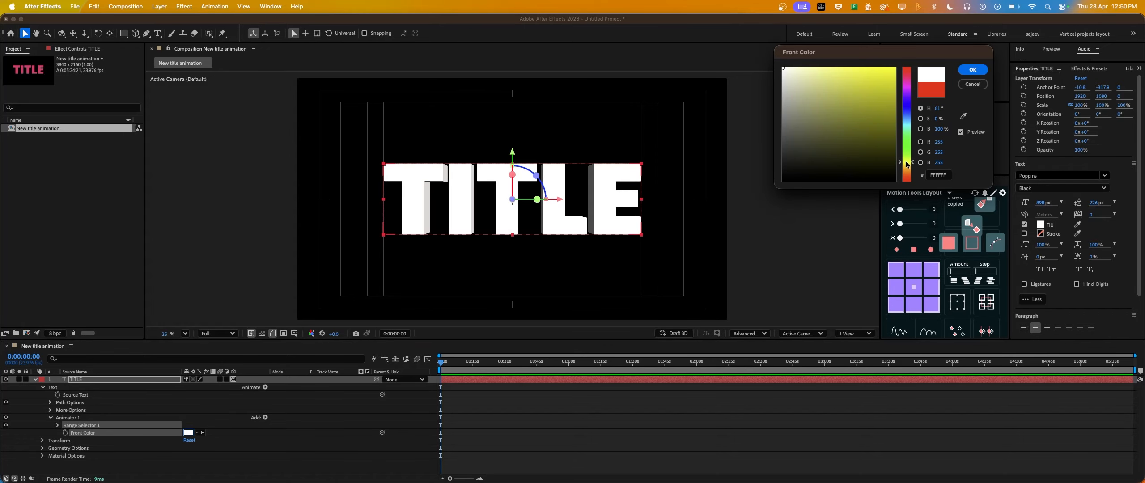
{"action": "mouse_move", "coordinate": [895, 68]}
{"action": "left_mouse_down"}
{"action": "mouse_move", "coordinate": [893, 51]}
{"action": "mouse_move", "coordinate": [779, 53]}
{"action": "left_mouse_up"}
{"action": "left_click", "coordinate": [908, 173]}
{"action": "key", "text": "Return"}
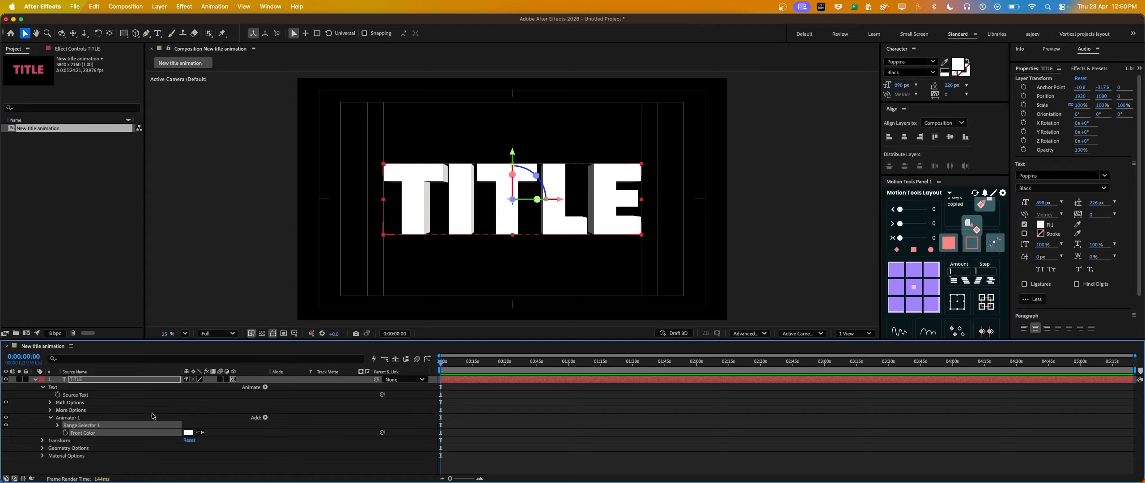
Step: Collapse the front color animator and add a separate Side Color RGB animator to the TITLE text
{"action": "left_click", "coordinate": [51, 418]}
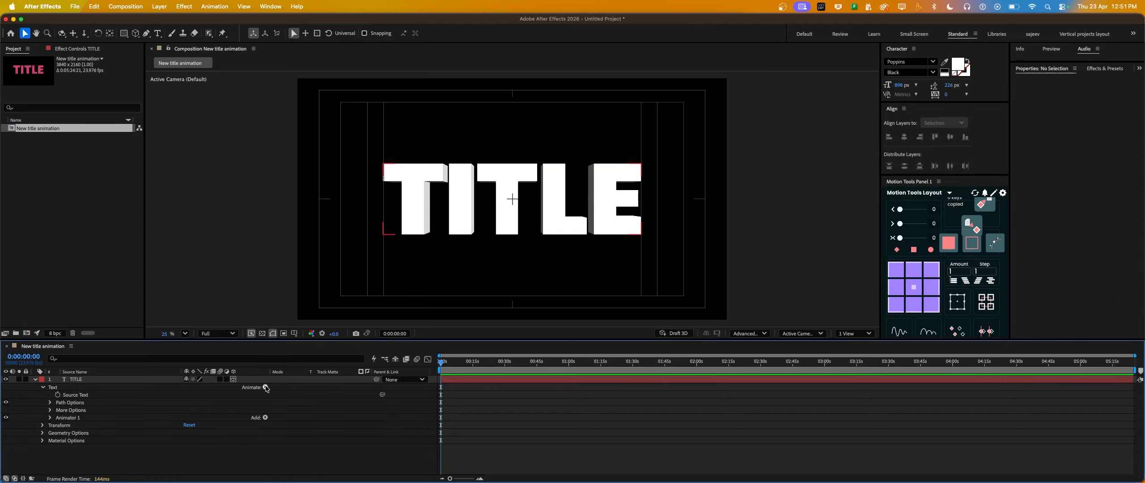
{"action": "left_click", "coordinate": [265, 387]}
{"action": "mouse_move", "coordinate": [315, 370]}
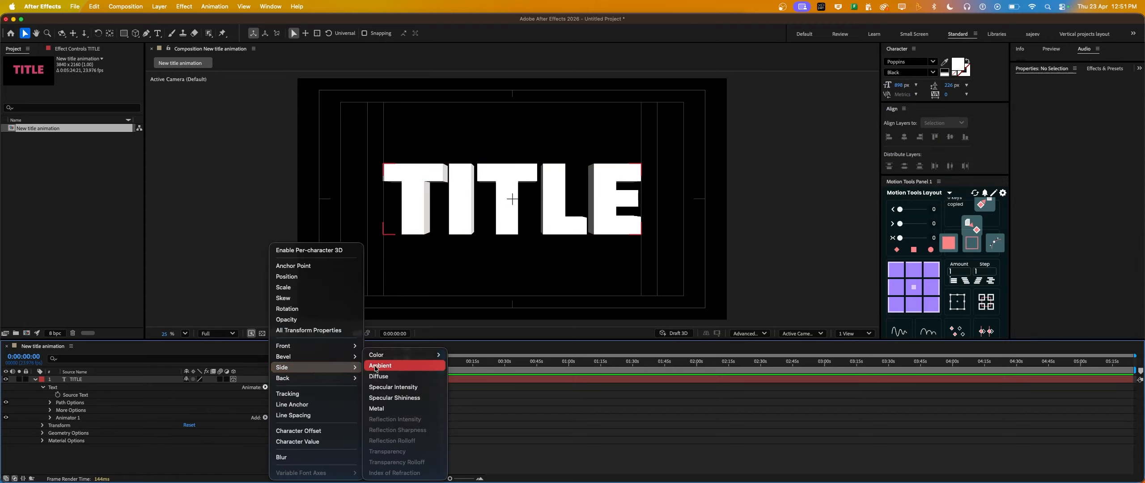
{"action": "mouse_move", "coordinate": [429, 355]}
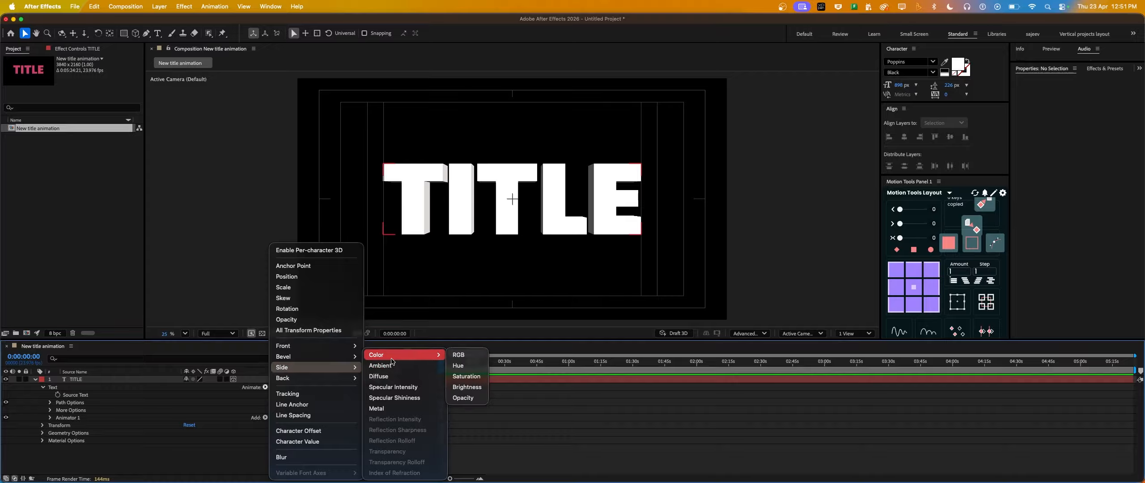
{"action": "left_click", "coordinate": [459, 355]}
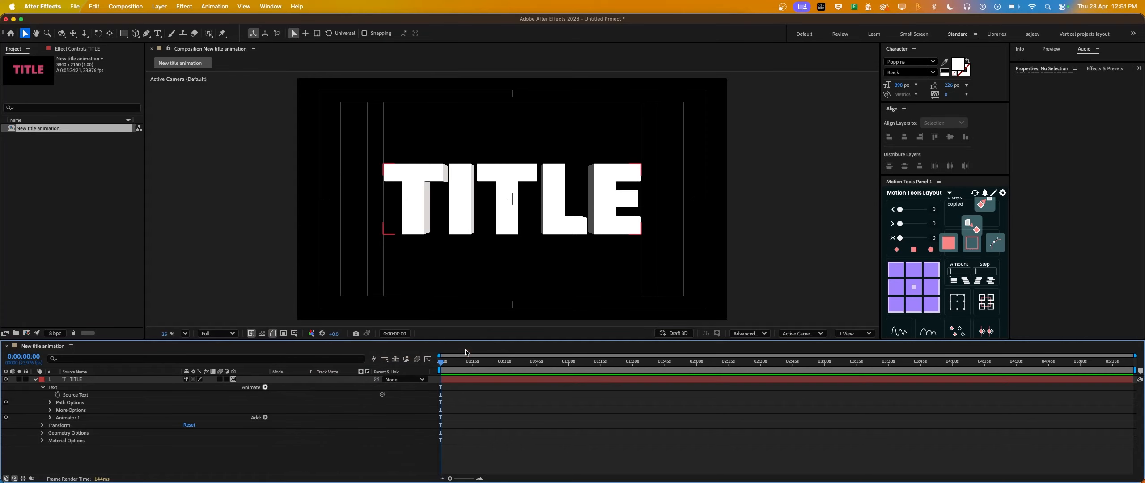
Step: Set the TITLE text's Side Color to yellow (F4DE02) and collapse the layer's properties
{"action": "left_click", "coordinate": [190, 441]}
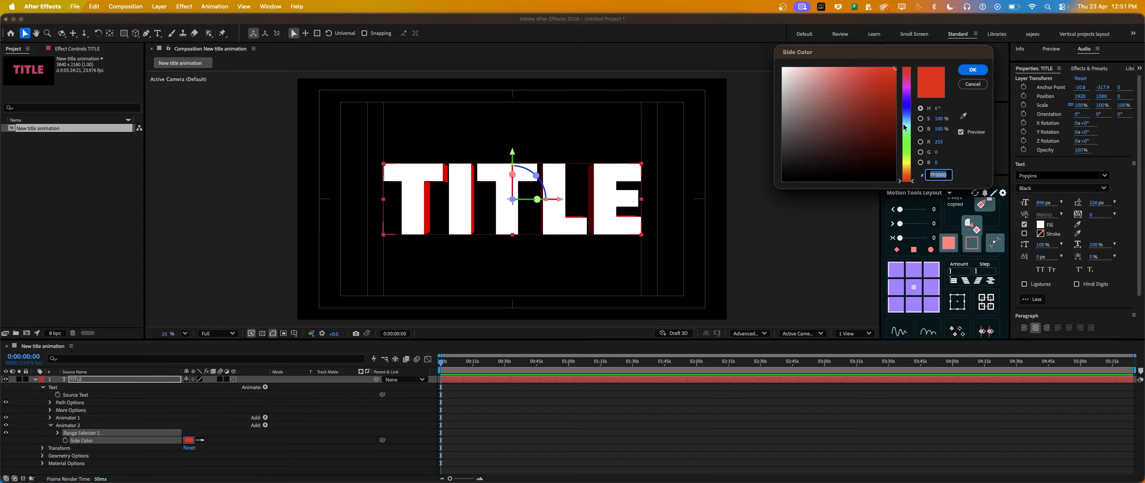
{"action": "left_click", "coordinate": [906, 140]}
{"action": "left_click_drag", "start_coordinate": [908, 149], "coordinate": [909, 161]}
{"action": "mouse_move", "coordinate": [905, 101]}
{"action": "left_mouse_down"}
{"action": "mouse_move", "coordinate": [907, 86]}
{"action": "mouse_move", "coordinate": [917, 166]}
{"action": "left_mouse_up"}
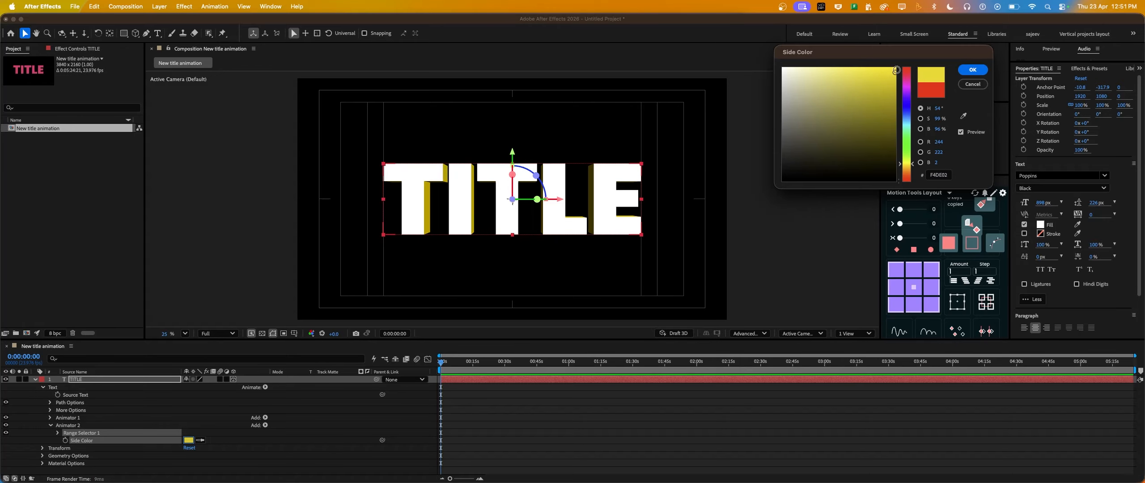
{"action": "left_click", "coordinate": [974, 69]}
{"action": "left_click", "coordinate": [334, 427]}
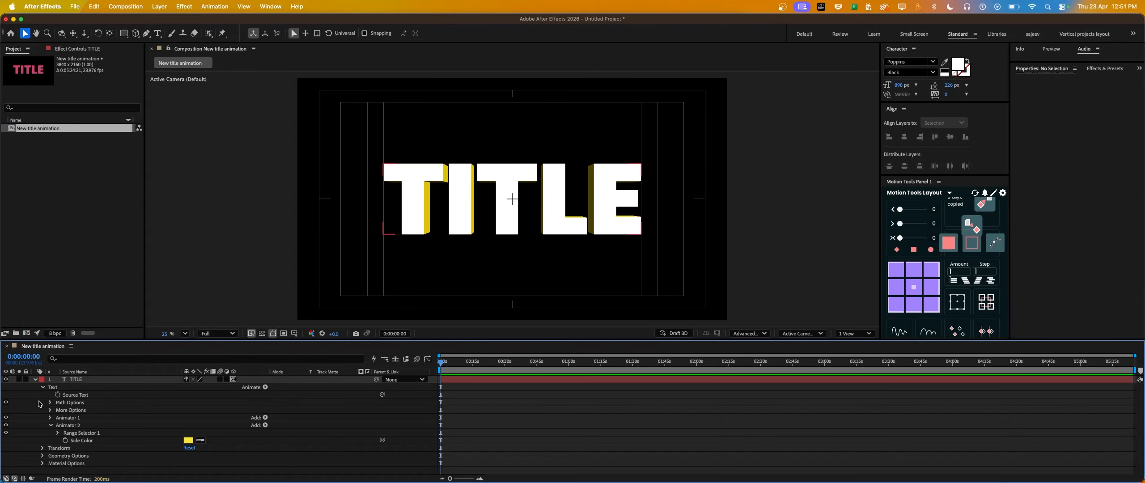
{"action": "left_click", "coordinate": [36, 379]}
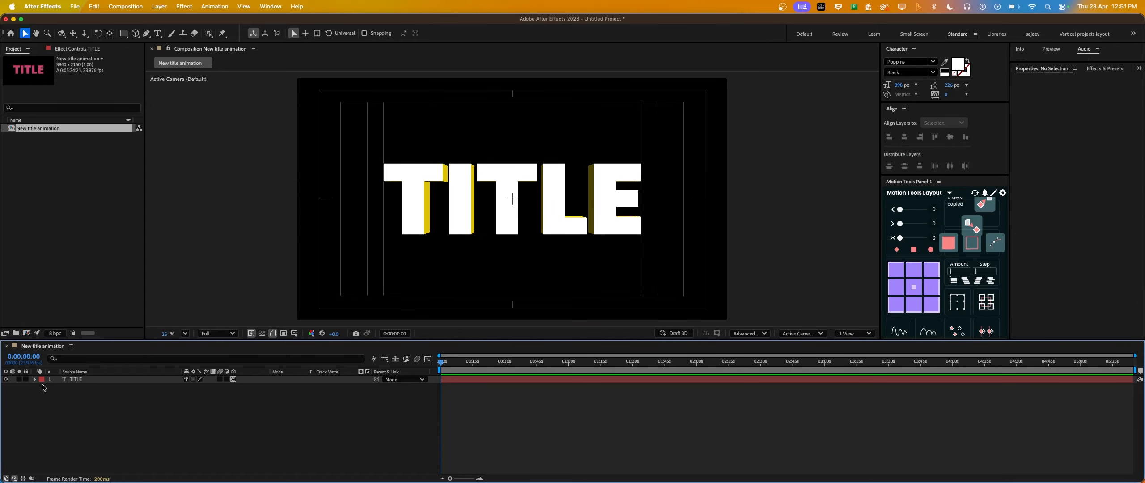
Step: Pre-compose the TITLE layer as Title_text with all attributes moved, return to the Selection tool and deselect the layer
{"action": "double_click", "coordinate": [137, 379]}
{"action": "left_click", "coordinate": [155, 406]}
{"action": "right_click", "coordinate": [104, 380]}
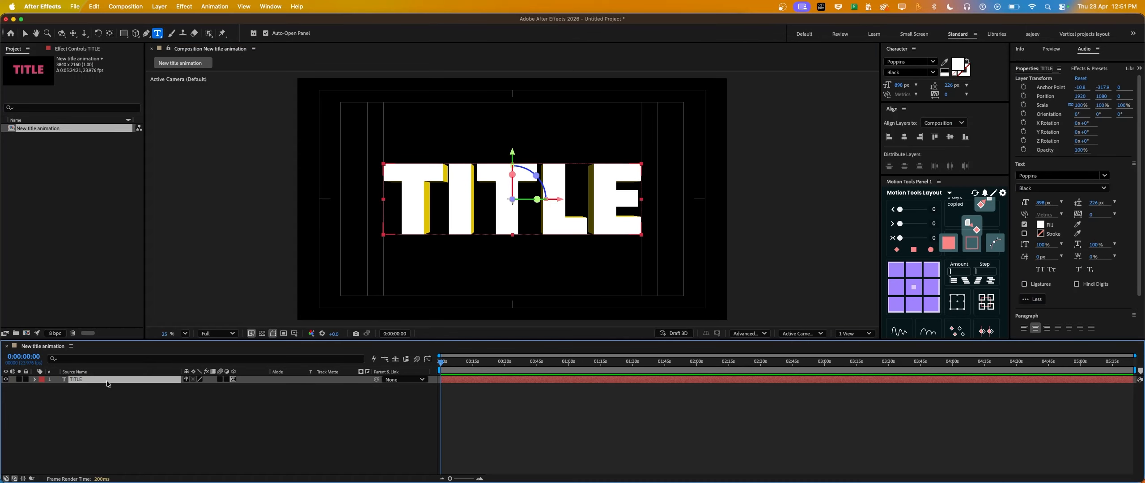
{"action": "left_click", "coordinate": [143, 403]}
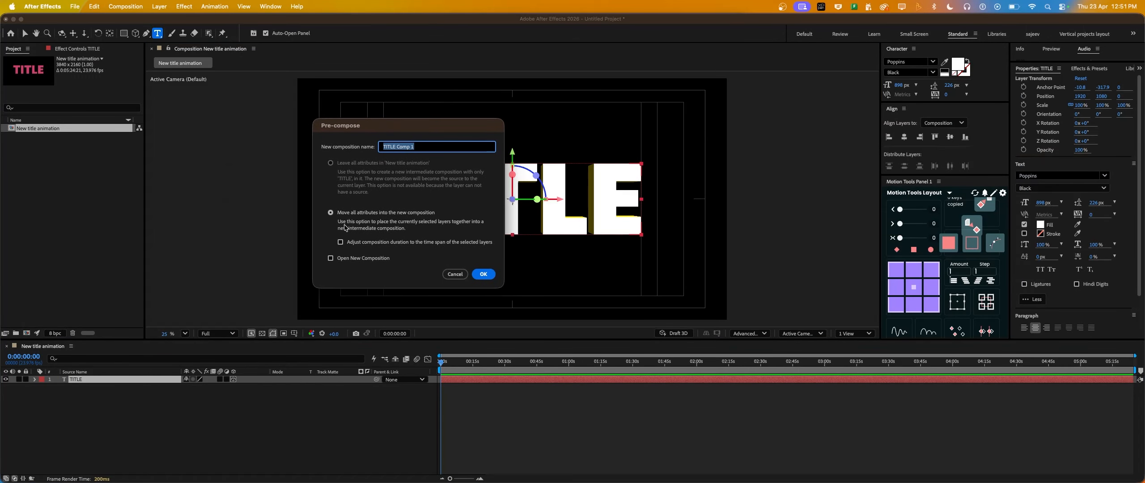
{"action": "type", "text": "Title_text"}
{"action": "key", "text": "Return"}
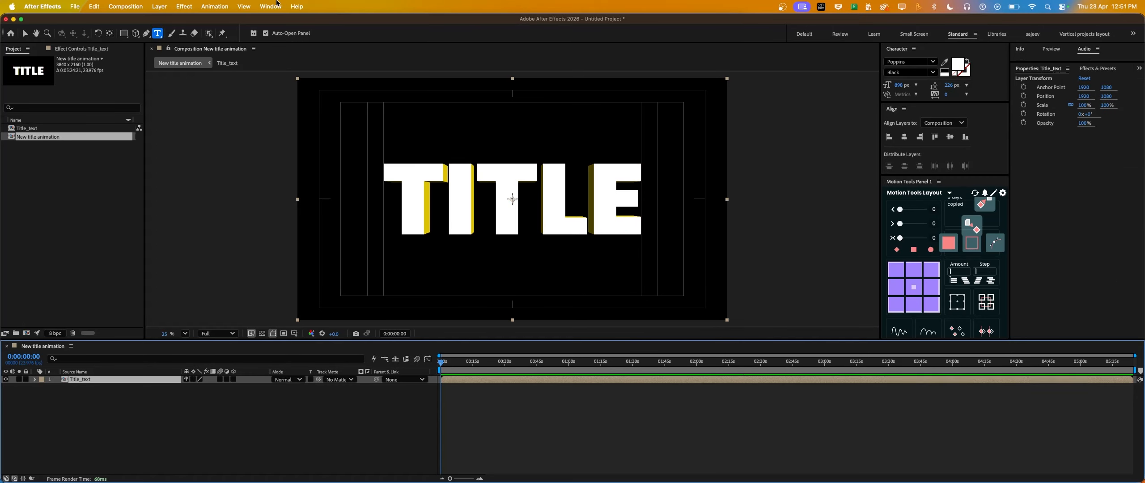
{"action": "left_click", "coordinate": [25, 33]}
{"action": "left_click", "coordinate": [266, 439]}
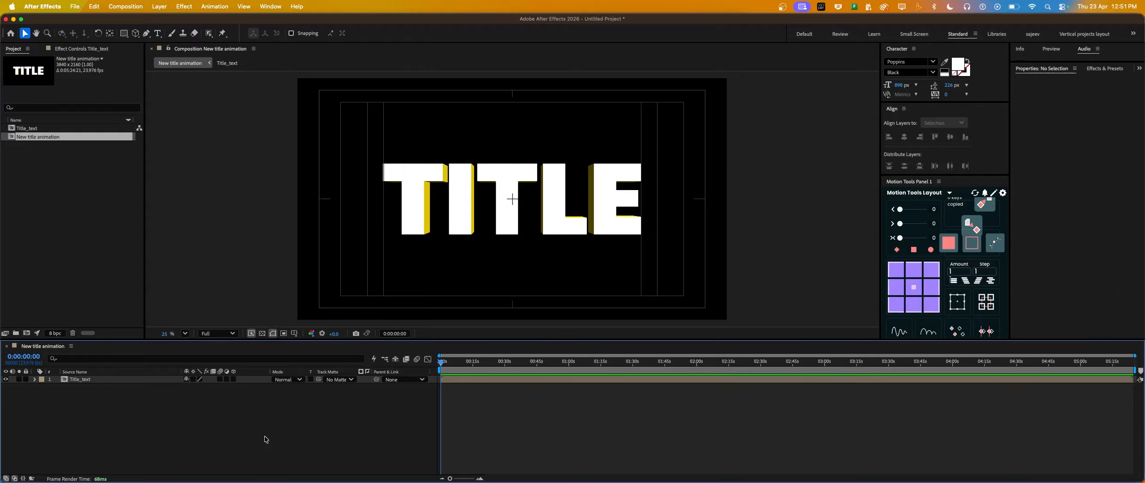
Step: Add a full-frame dark royal blue solid above the Title_text layer, keeping the suggested solid settings
{"action": "right_click", "coordinate": [90, 398]}
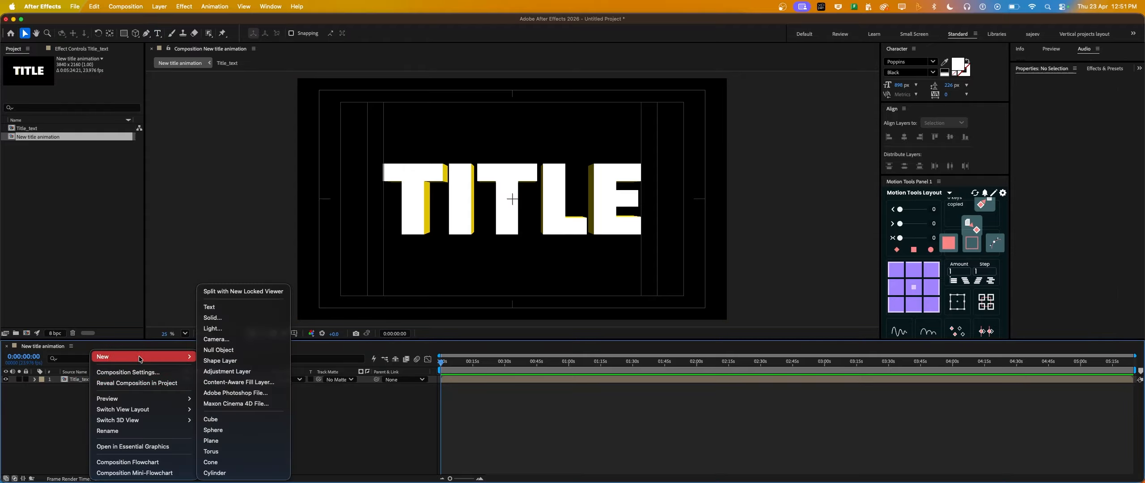
{"action": "mouse_move", "coordinate": [134, 356]}
{"action": "left_click", "coordinate": [208, 319]}
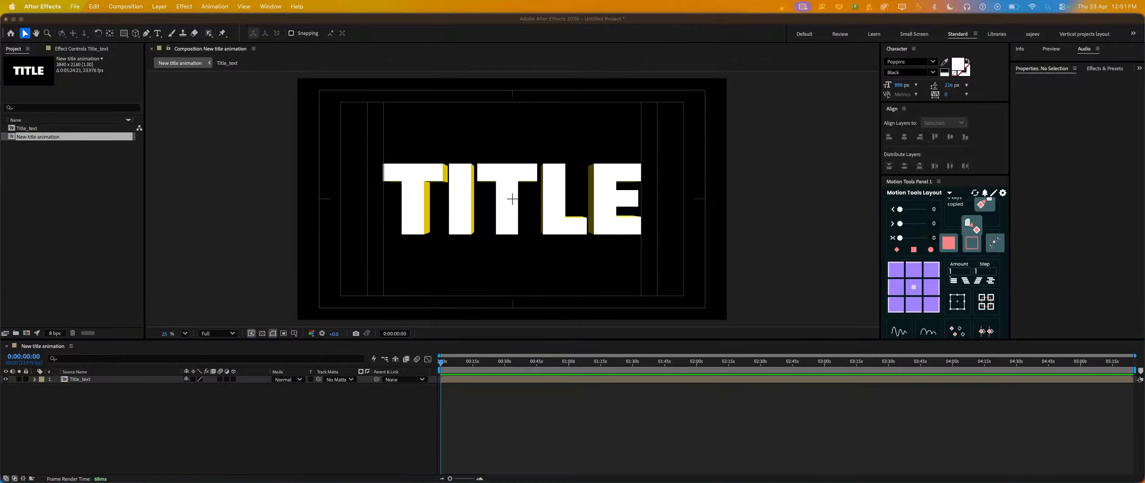
{"action": "key", "text": "Return"}
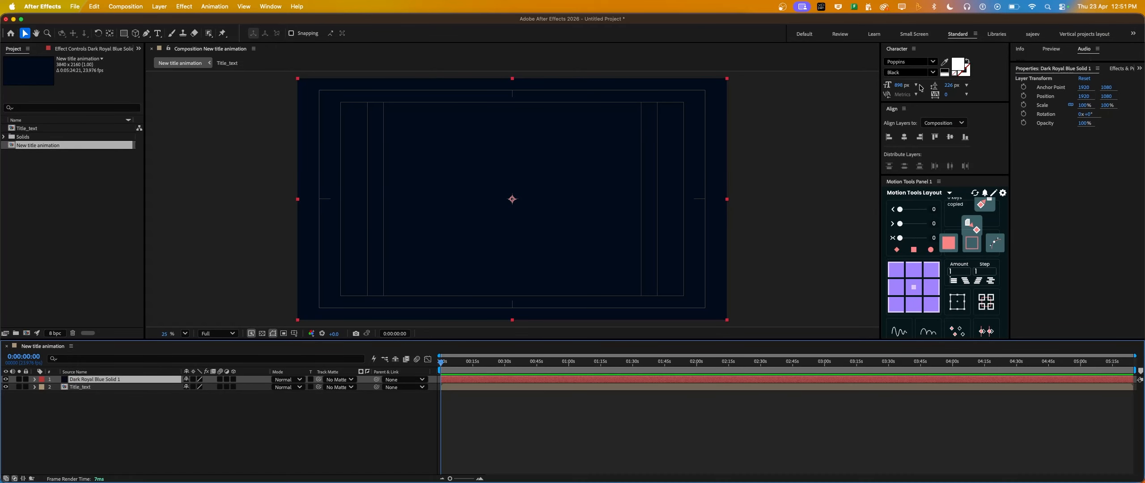
Step: Apply the Saber effect to the solid and lay its beam horizontally, with Core End at 200, 1080 and Core Start at about 3636, 1076
{"action": "left_click", "coordinate": [272, 7]}
{"action": "left_click", "coordinate": [180, 168]}
{"action": "key", "text": "ctrl+space"}
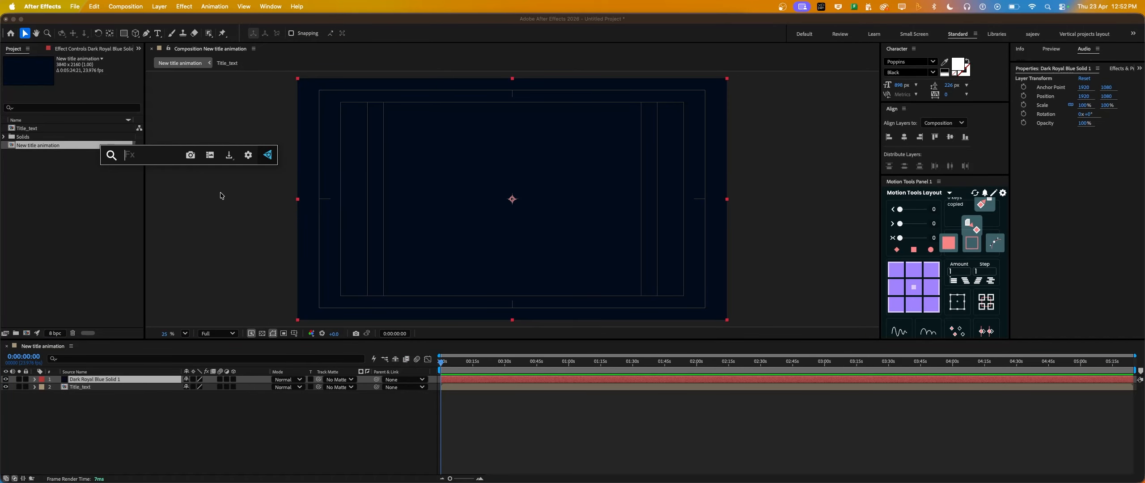
{"action": "type", "text": "saber"}
{"action": "left_click", "coordinate": [213, 184]}
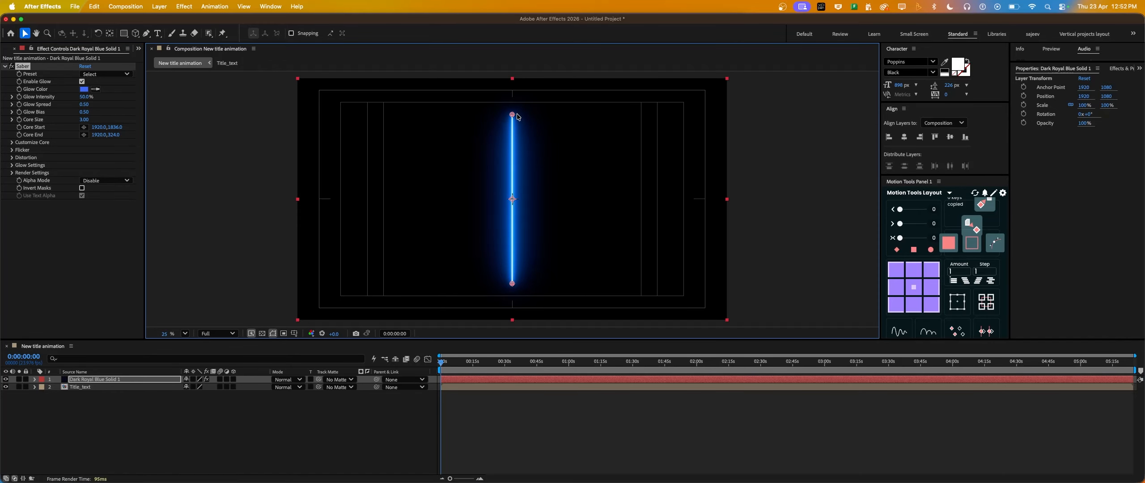
{"action": "left_click_drag", "start_coordinate": [513, 115], "coordinate": [320, 199]}
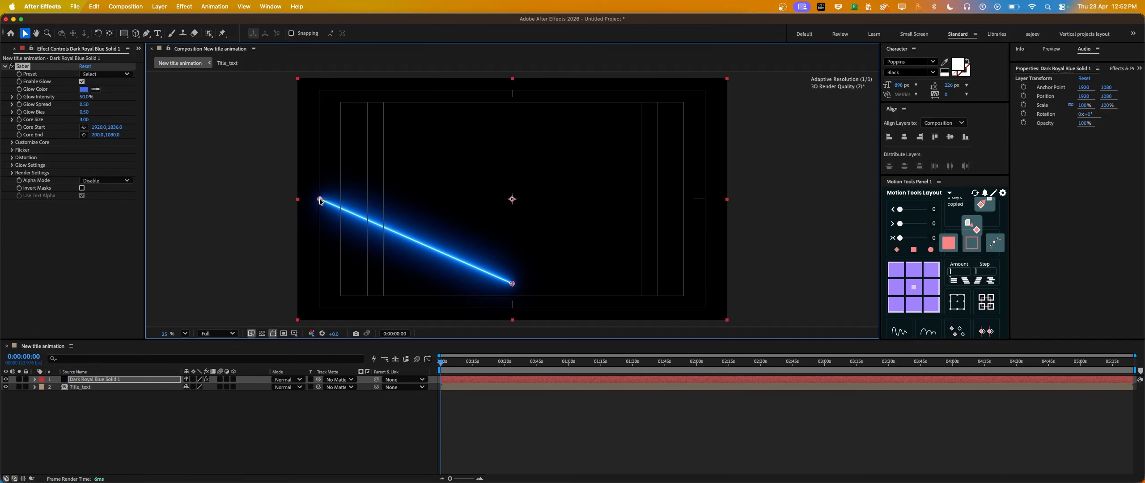
{"action": "left_click_drag", "start_coordinate": [512, 285], "coordinate": [705, 199]}
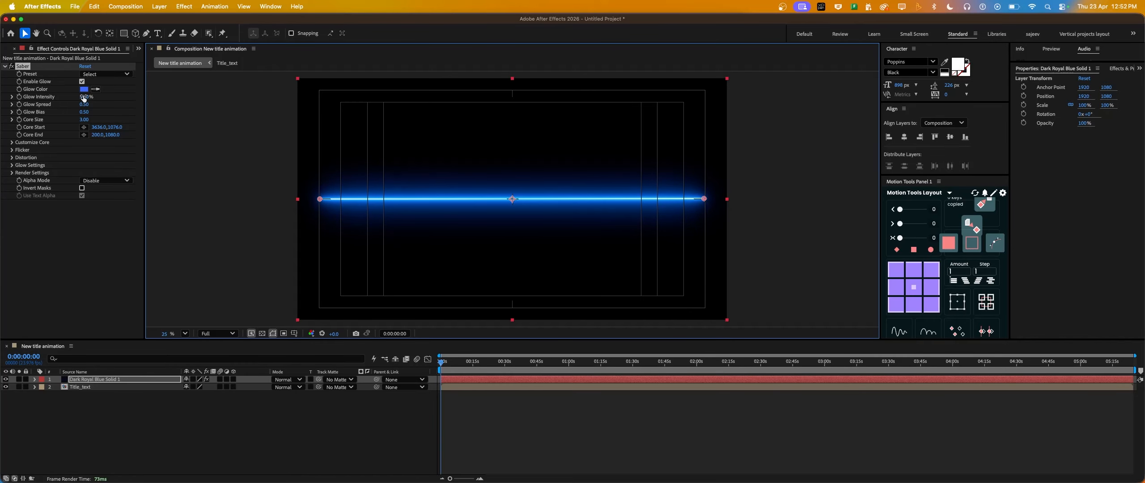
Step: Try different Glow Intensity and Glow Spread values and the Energize, Heat and Electric presets on the Saber beam
{"action": "left_click_drag", "start_coordinate": [83, 98], "coordinate": [83, 108]}
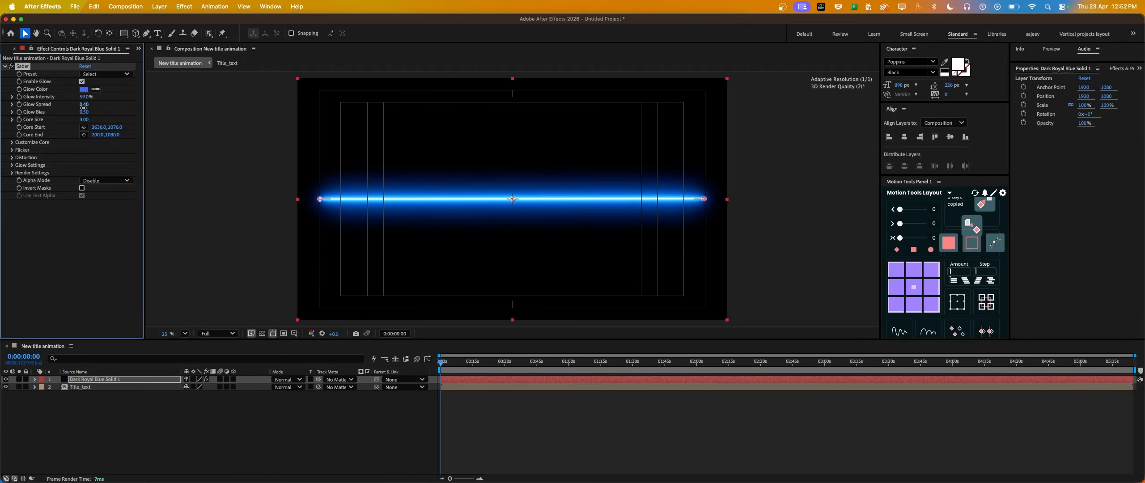
{"action": "left_click", "coordinate": [106, 73]}
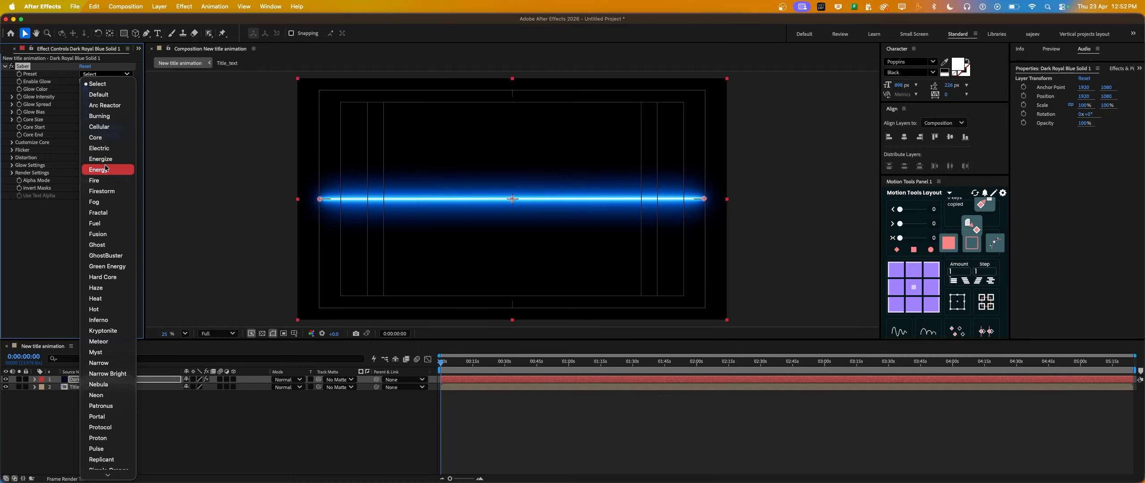
{"action": "left_click", "coordinate": [105, 159]}
{"action": "left_click", "coordinate": [105, 74]}
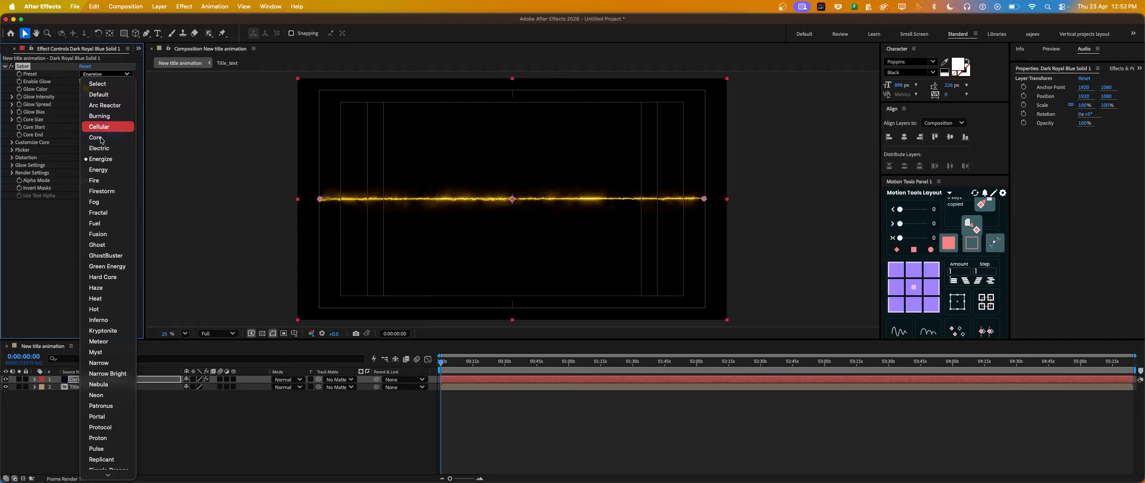
{"action": "left_click", "coordinate": [107, 296]}
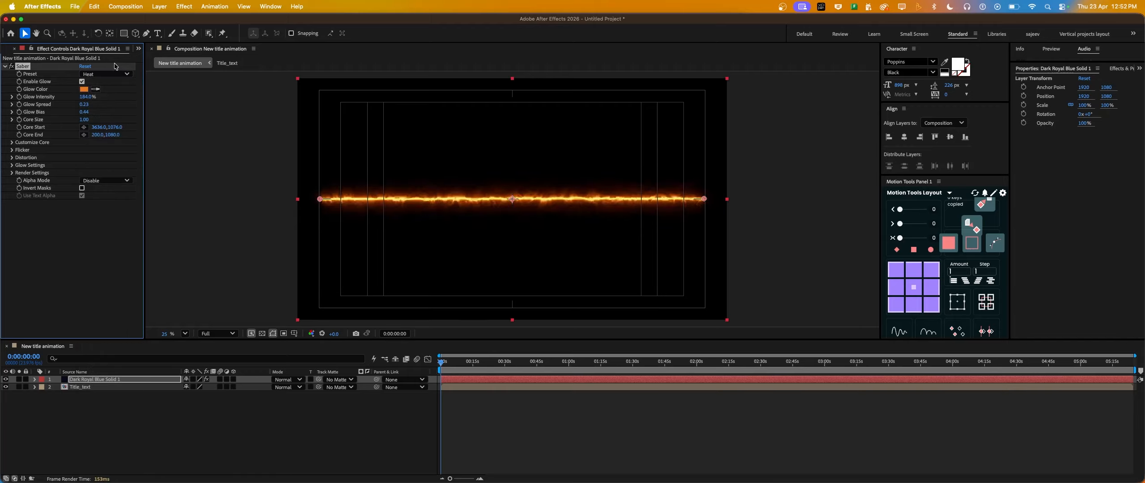
{"action": "left_click", "coordinate": [107, 74]}
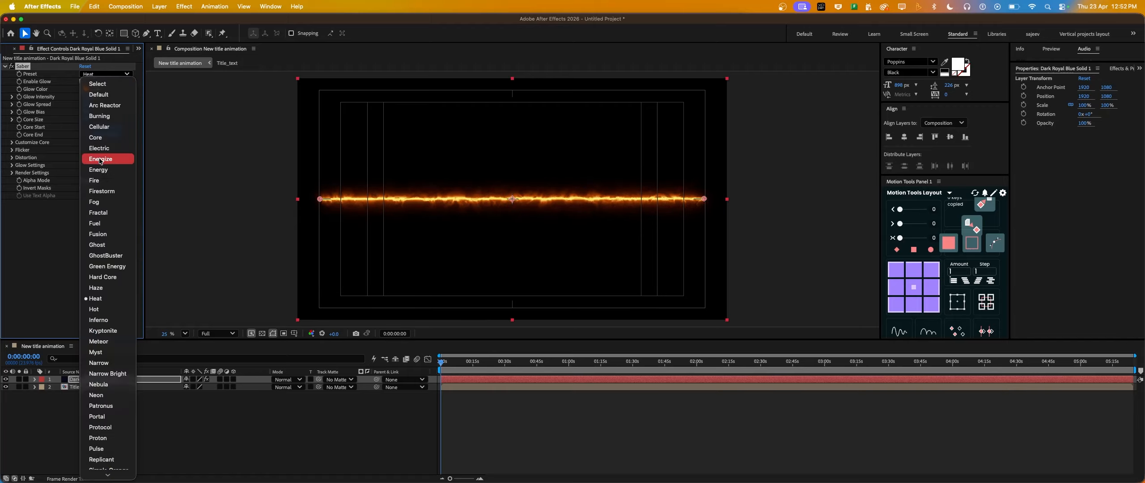
{"action": "left_click", "coordinate": [99, 148]}
Step: Set the Saber preset to Default and its Glow Color to light green (94FFA3)
{"action": "left_click", "coordinate": [107, 73]}
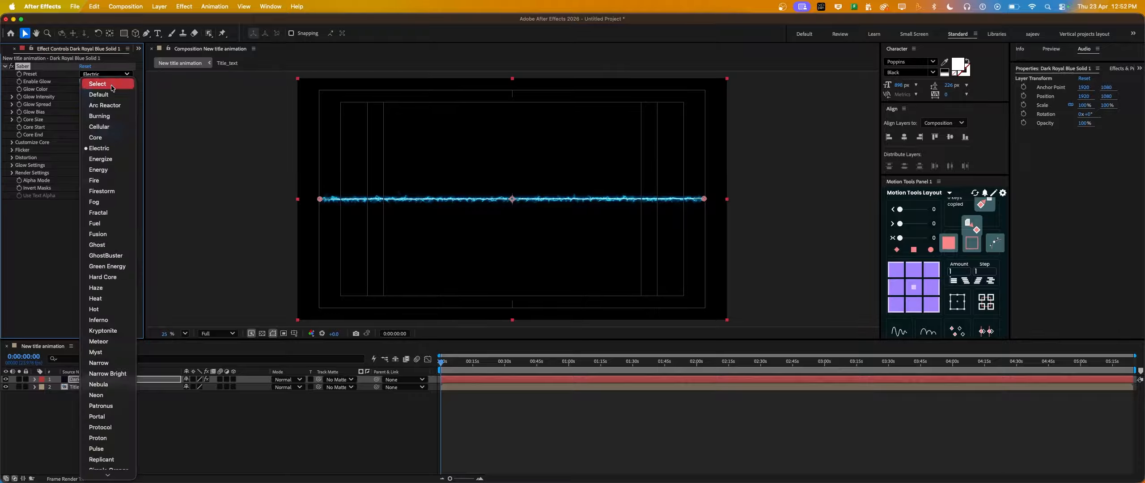
{"action": "left_click", "coordinate": [108, 94]}
{"action": "left_click", "coordinate": [84, 89]}
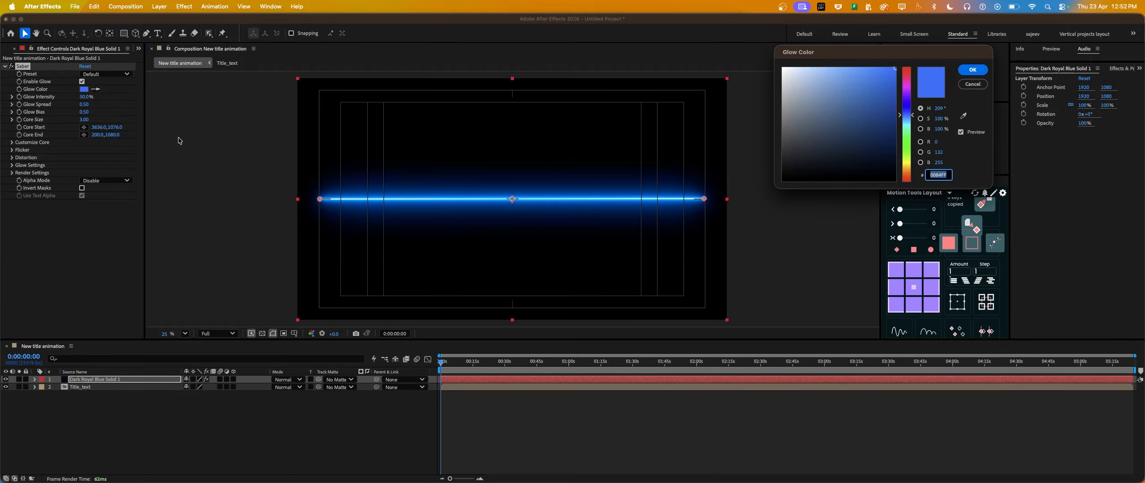
{"action": "left_click_drag", "start_coordinate": [828, 129], "coordinate": [829, 54]}
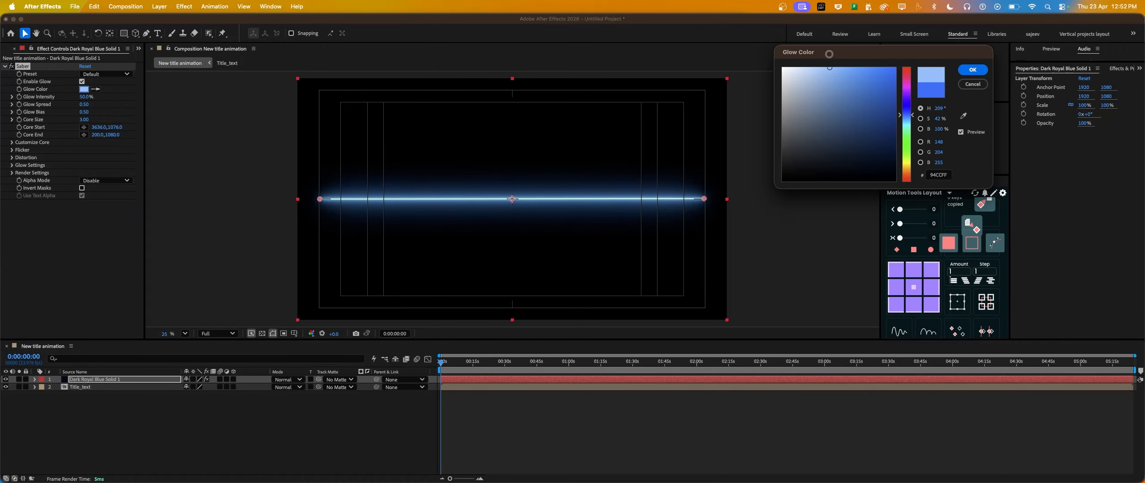
{"action": "left_click", "coordinate": [906, 141]}
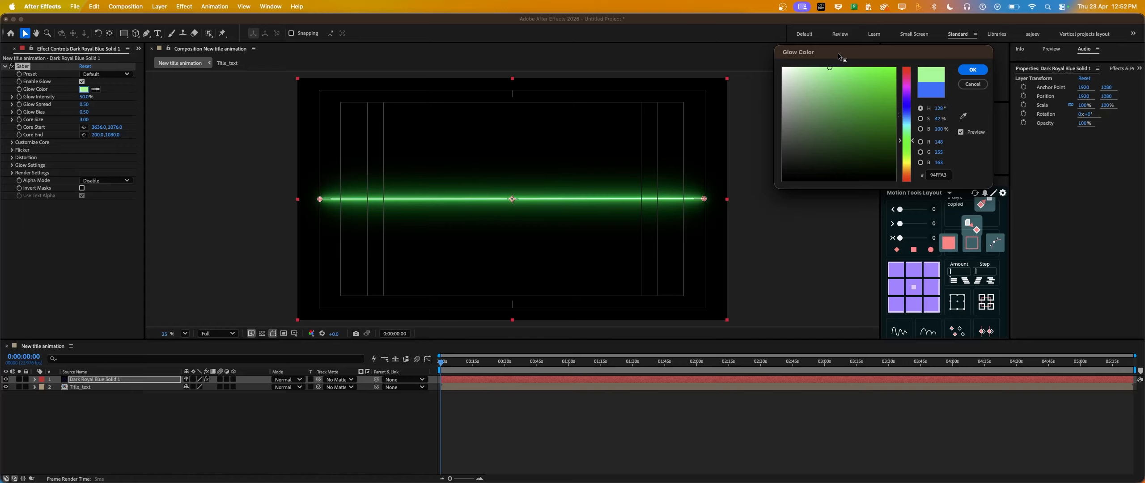
{"action": "left_click", "coordinate": [973, 69]}
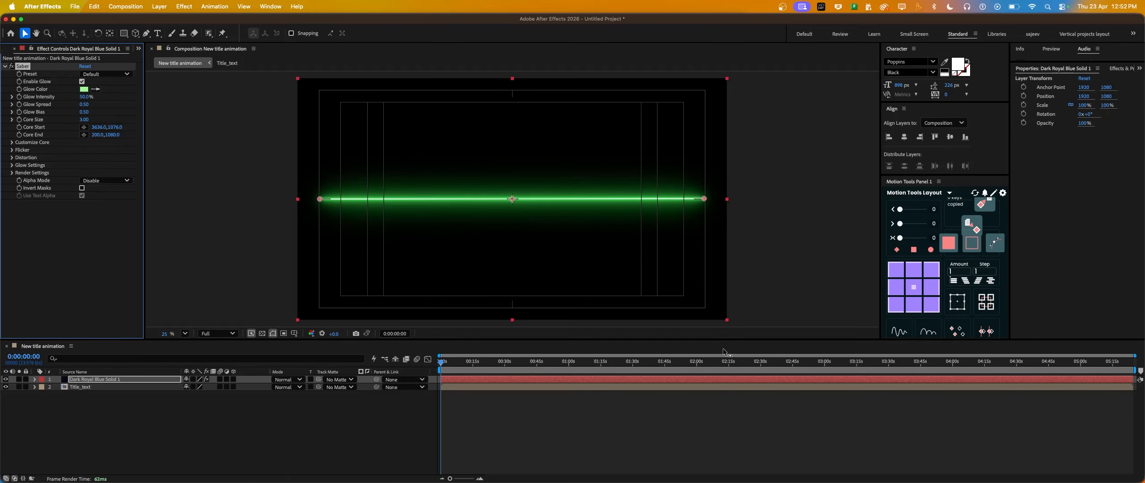
Step: Set Composite Settings in Saber's Render Settings to Transparent and collapse that group
{"action": "left_click", "coordinate": [110, 181]}
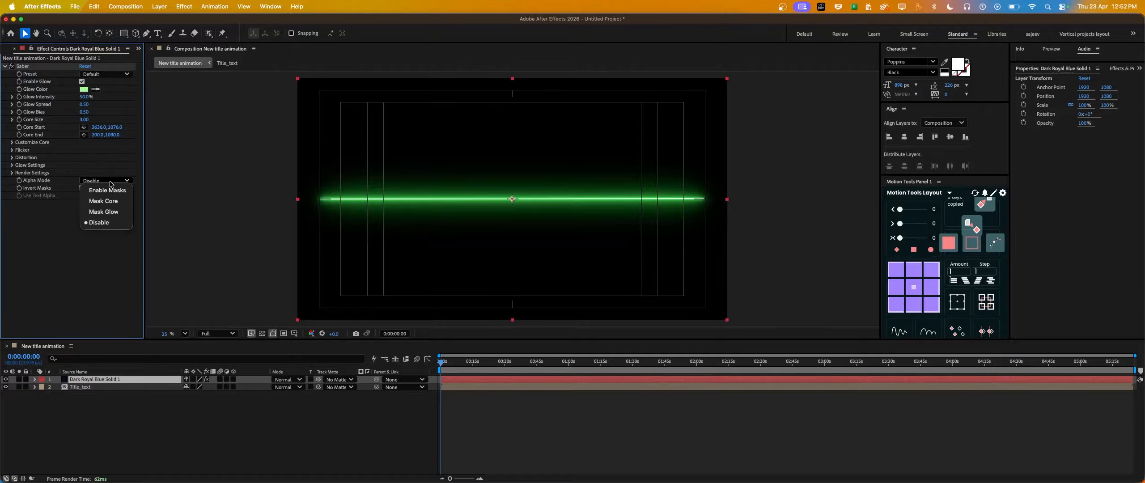
{"action": "left_click", "coordinate": [2, 176]}
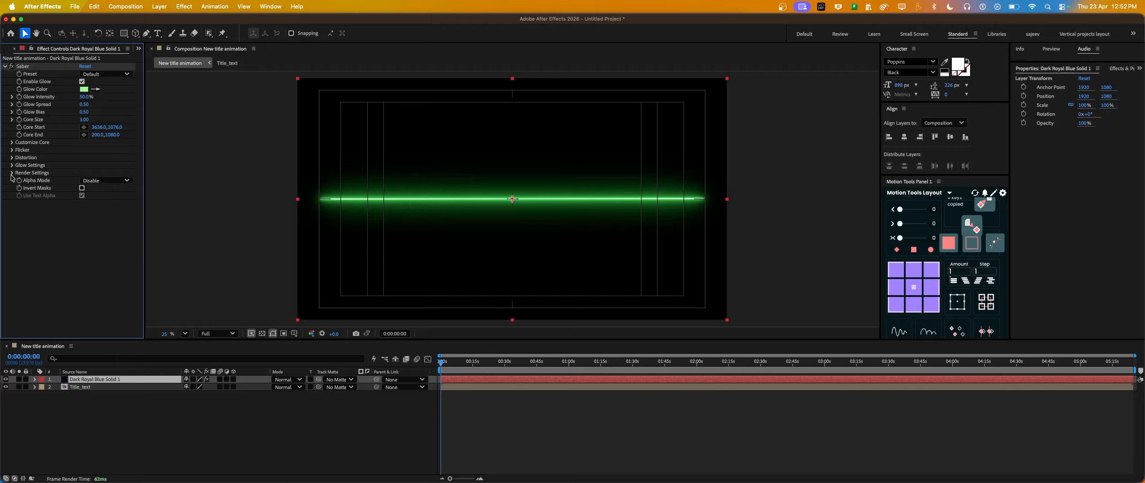
{"action": "left_click", "coordinate": [12, 173]}
{"action": "left_click", "coordinate": [12, 173]}
{"action": "left_click", "coordinate": [11, 173]}
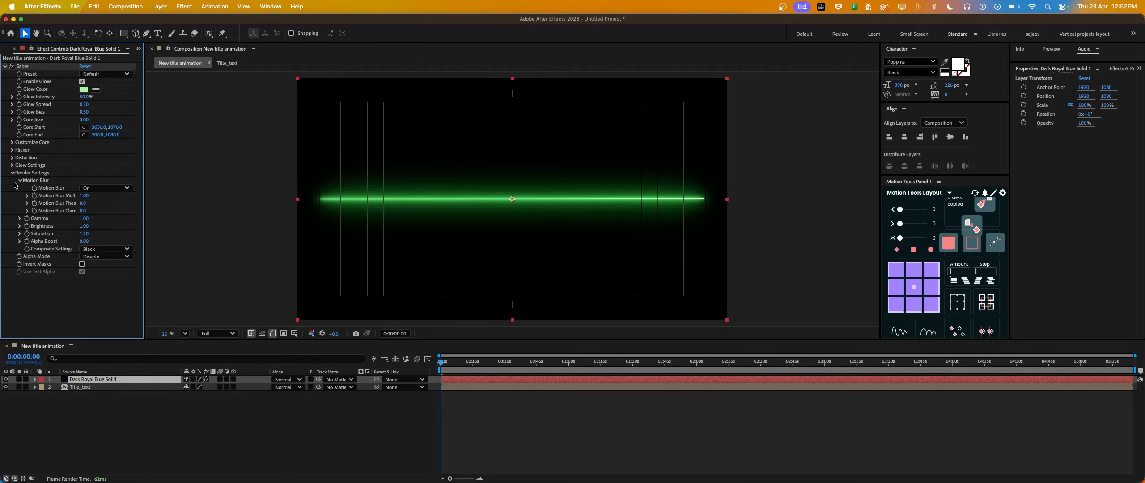
{"action": "left_click", "coordinate": [105, 249]}
{"action": "left_click", "coordinate": [108, 257]}
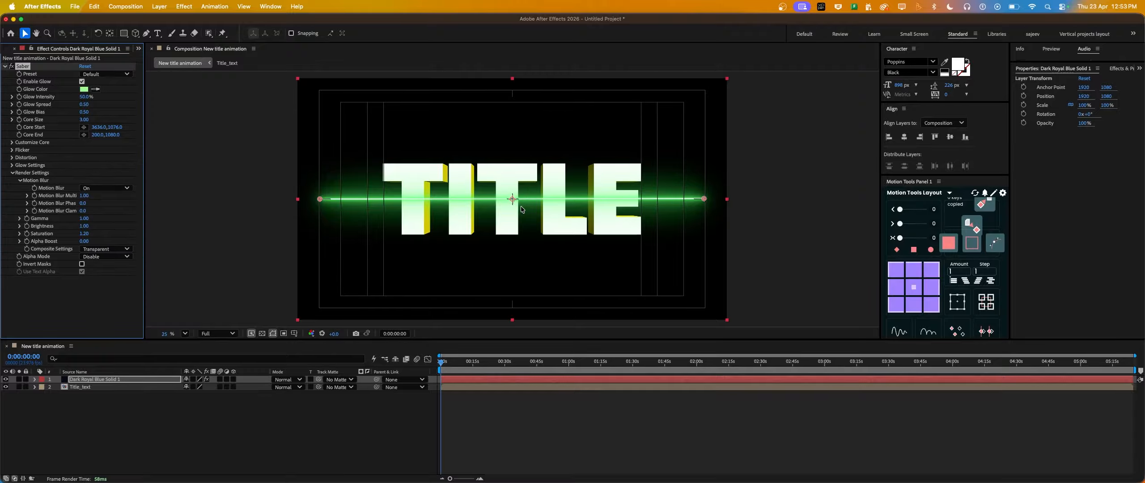
{"action": "left_click", "coordinate": [12, 174]}
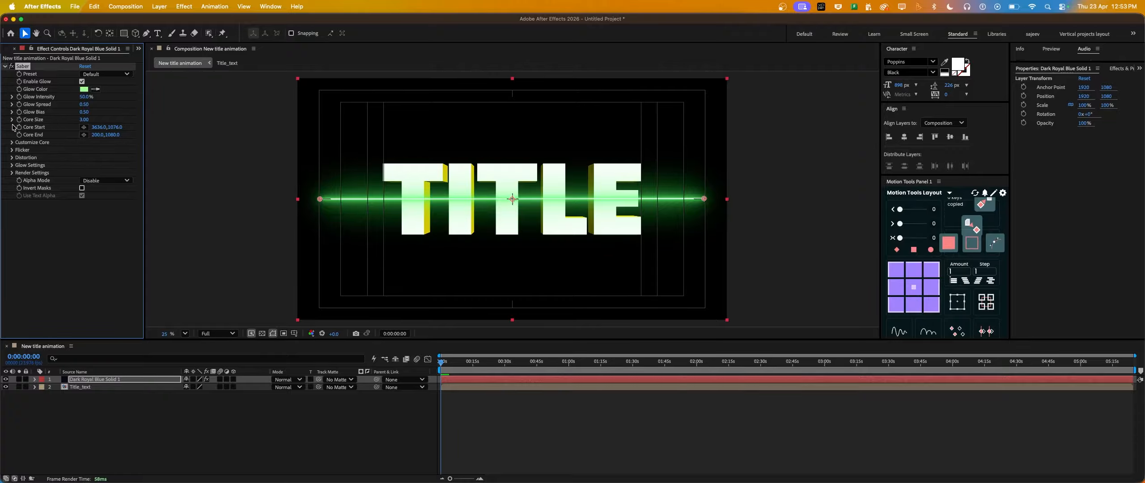
Step: In Saber's Customize Core settings, set Start Size to 200%, End Size to 64% and Halo Size to 980%
{"action": "left_click", "coordinate": [12, 143]}
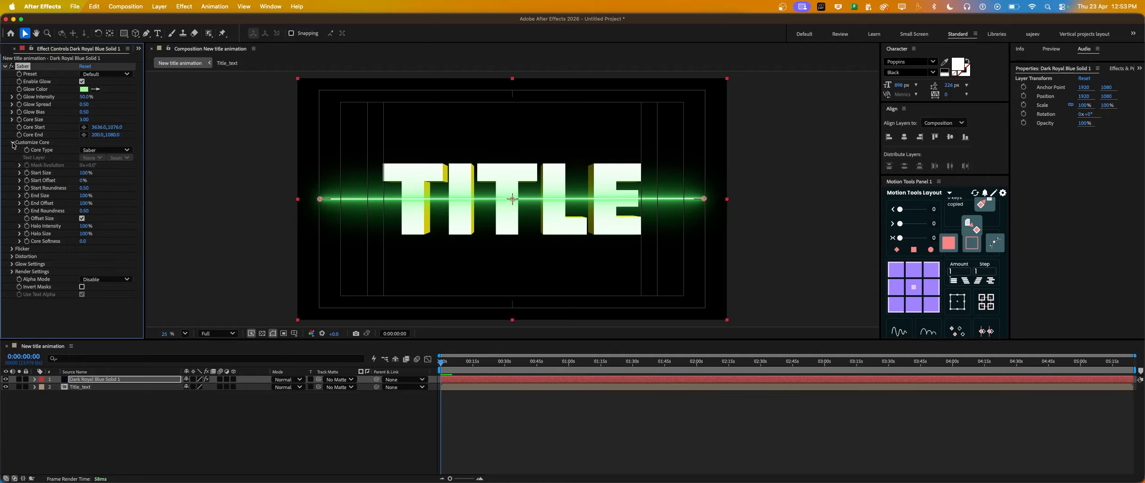
{"action": "left_click_drag", "start_coordinate": [83, 195], "coordinate": [70, 196]}
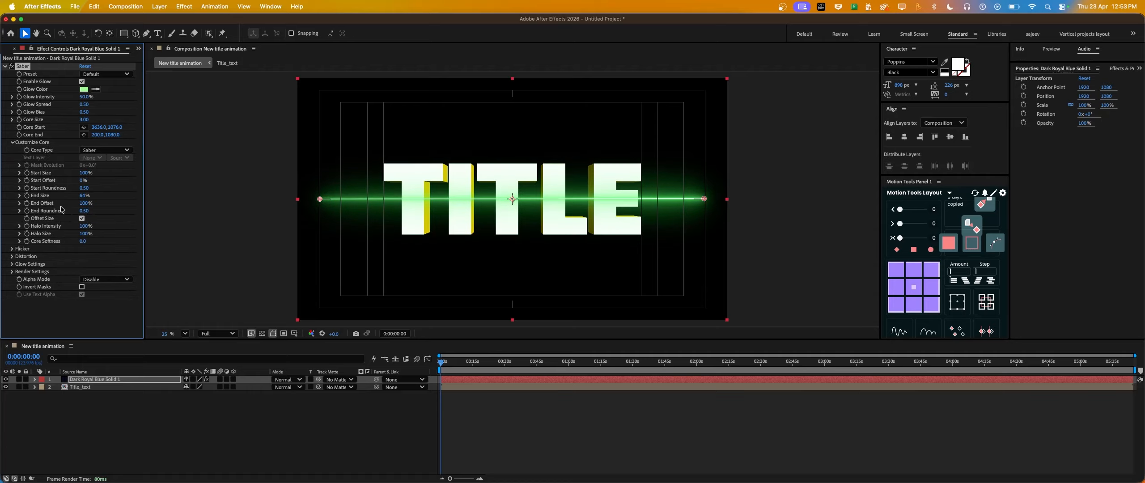
{"action": "left_click_drag", "start_coordinate": [84, 172], "coordinate": [29, 193]}
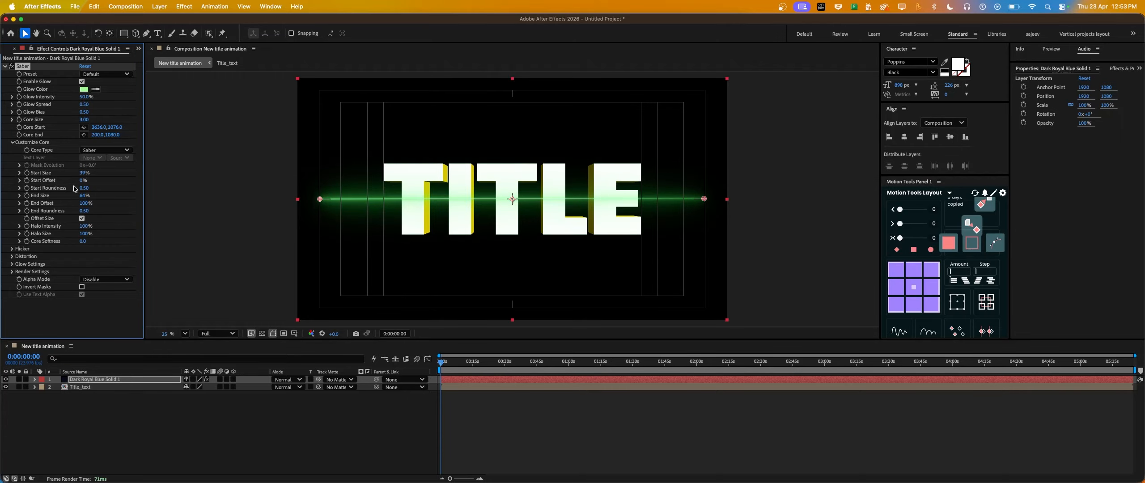
{"action": "left_click_drag", "start_coordinate": [84, 233], "coordinate": [94, 233]}
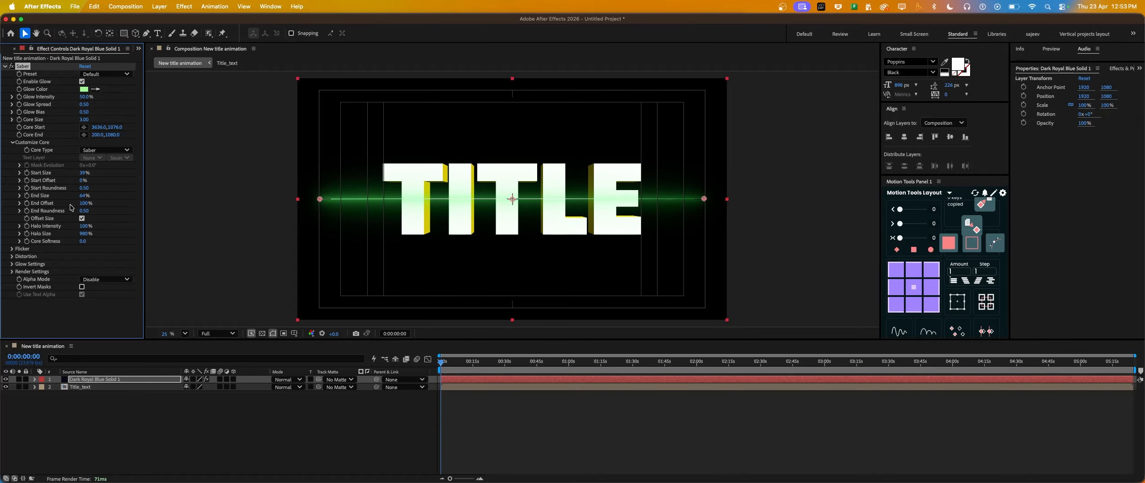
{"action": "left_click_drag", "start_coordinate": [81, 175], "coordinate": [158, 167]}
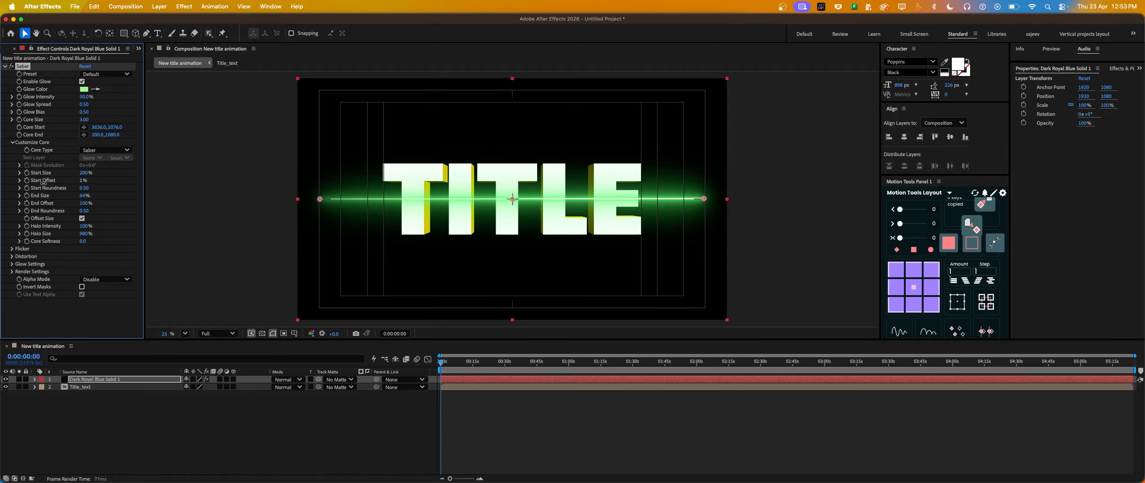
Step: Keyframe Saber's Start Offset at 100% on the first frame of the composition
{"action": "left_click_drag", "start_coordinate": [84, 181], "coordinate": [97, 179]}
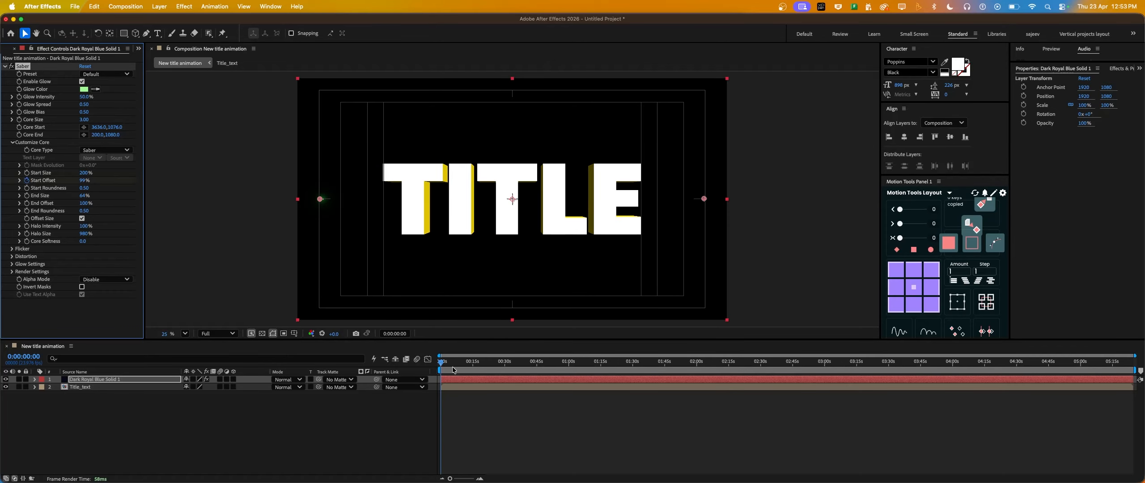
{"action": "left_click_drag", "start_coordinate": [454, 370], "coordinate": [476, 365]}
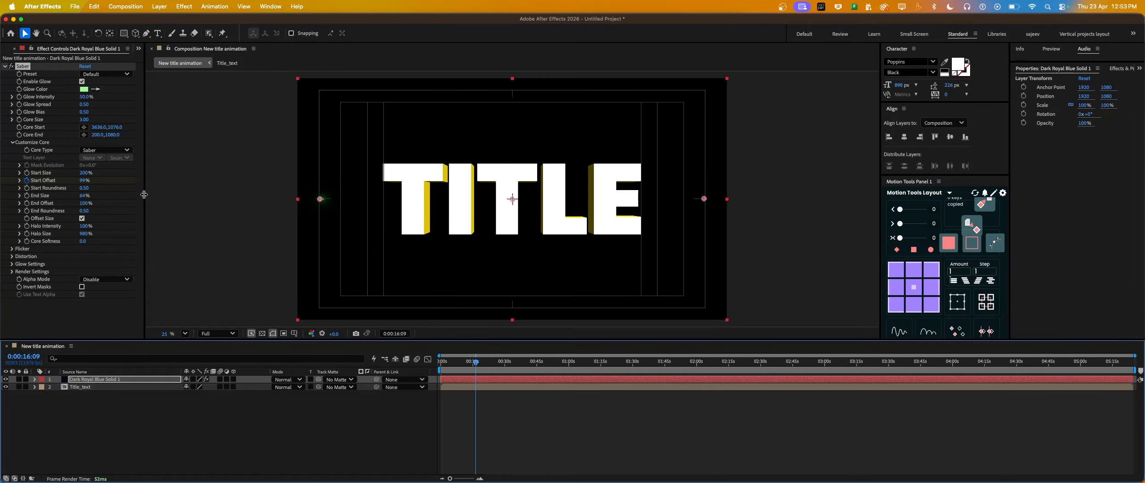
{"action": "key", "text": "u"}
{"action": "key", "text": "Home"}
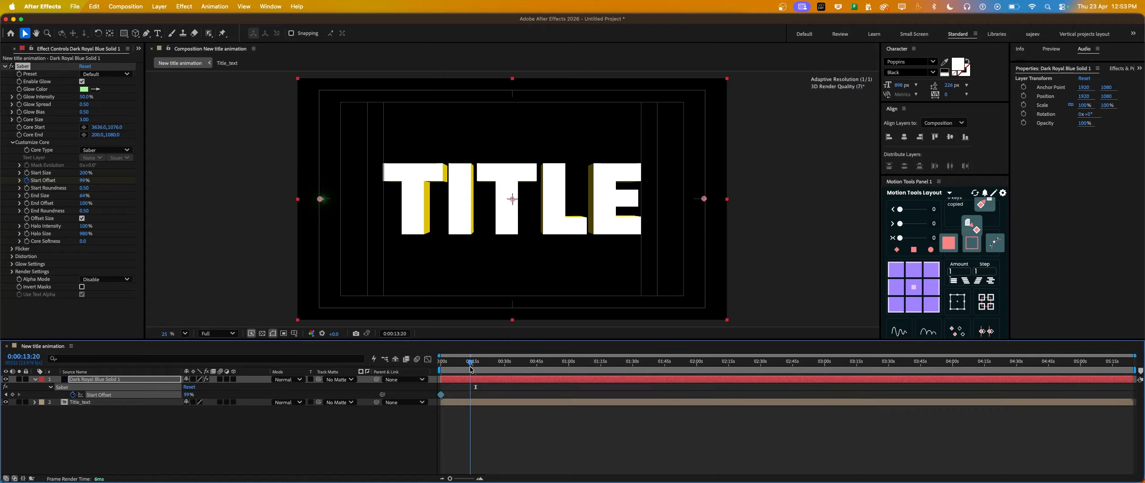
{"action": "left_click_drag", "start_coordinate": [85, 188], "coordinate": [86, 187]}
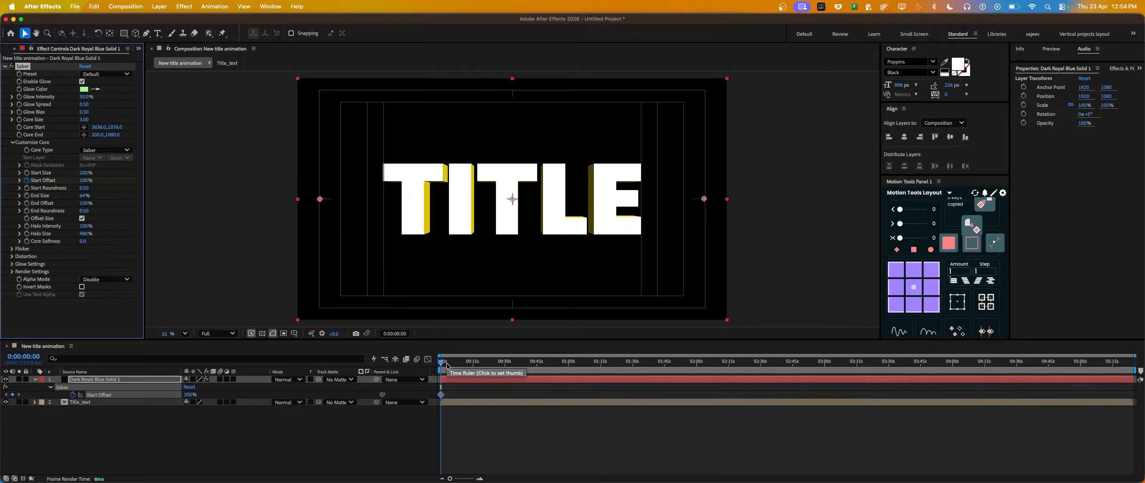
Step: Add a Start Offset keyframe of 0% at 0:00:01:00 so the beam grows across the title
{"action": "key", "text": "equal"}
{"action": "key", "text": "equal"}
{"action": "key", "text": "equal"}
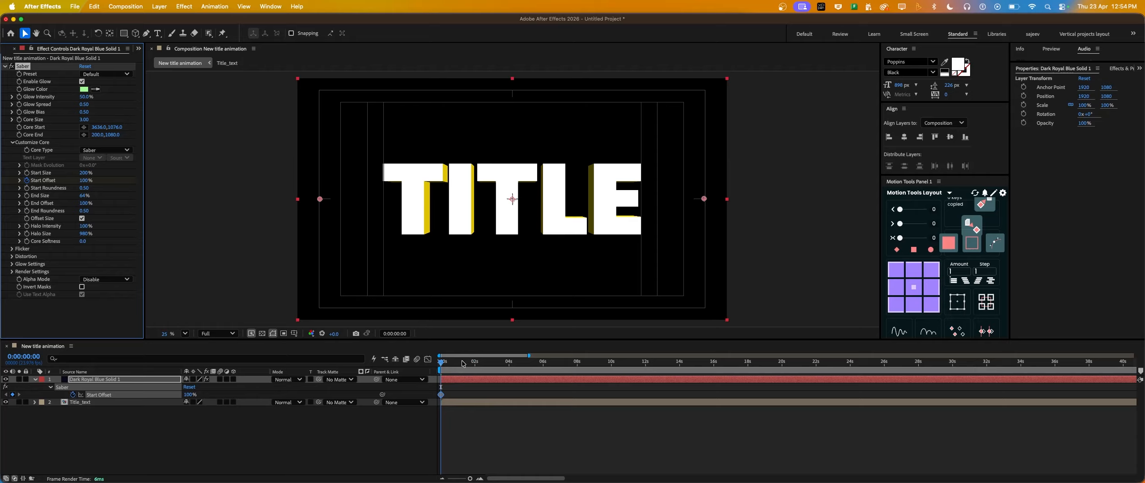
{"action": "key", "text": "equal"}
{"action": "left_click", "coordinate": [475, 372]}
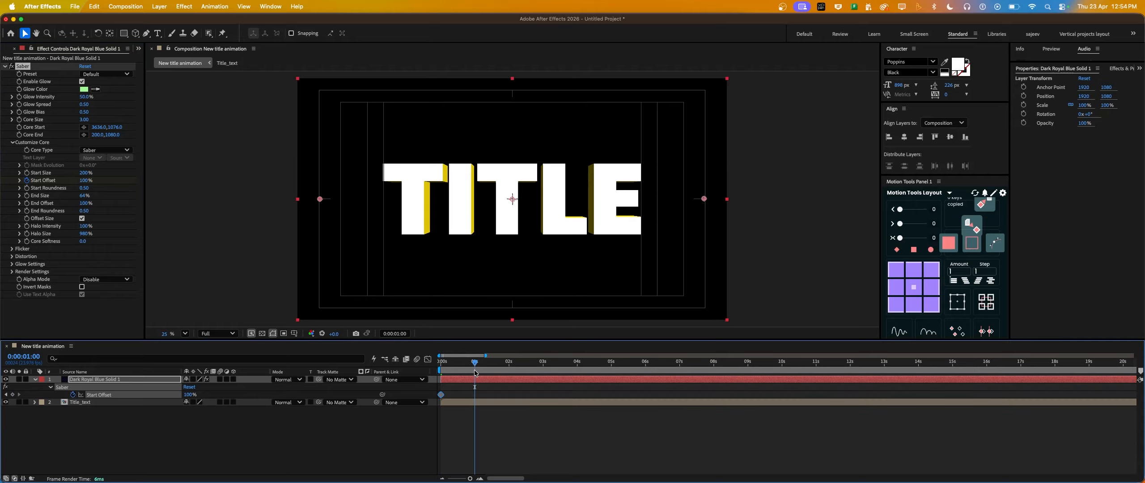
{"action": "left_click_drag", "start_coordinate": [85, 182], "coordinate": [205, 182]}
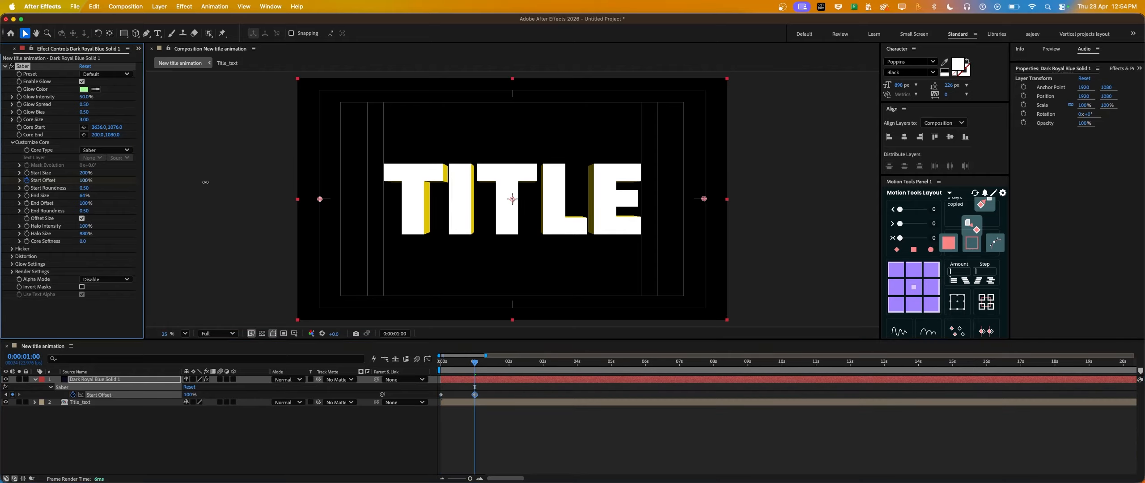
{"action": "left_click_drag", "start_coordinate": [375, 183], "coordinate": [161, 203]}
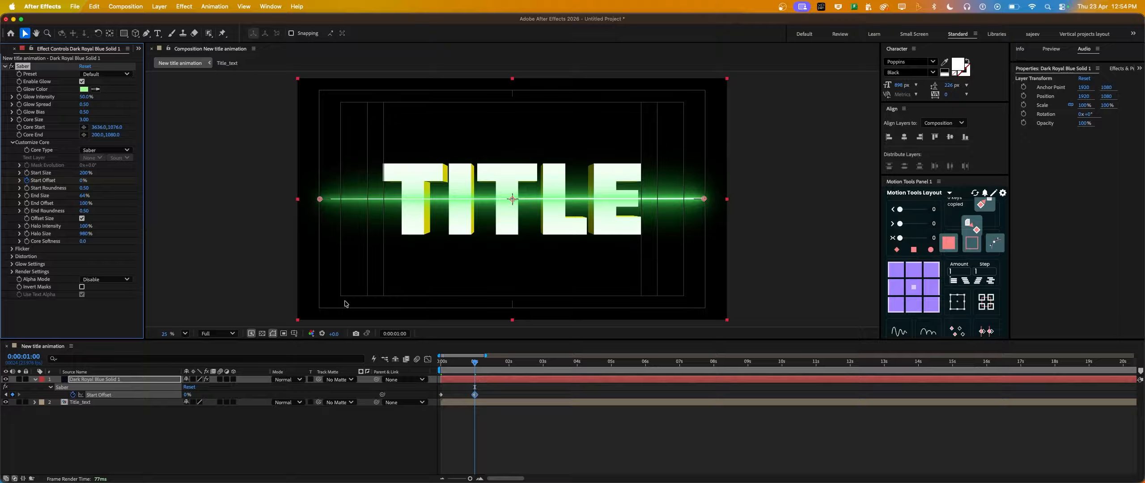
Step: Keyframe Saber's End Offset at 100% at 0:00:00:12 and at 0% at 0:00:01:13
{"action": "left_click_drag", "start_coordinate": [481, 369], "coordinate": [458, 369]}
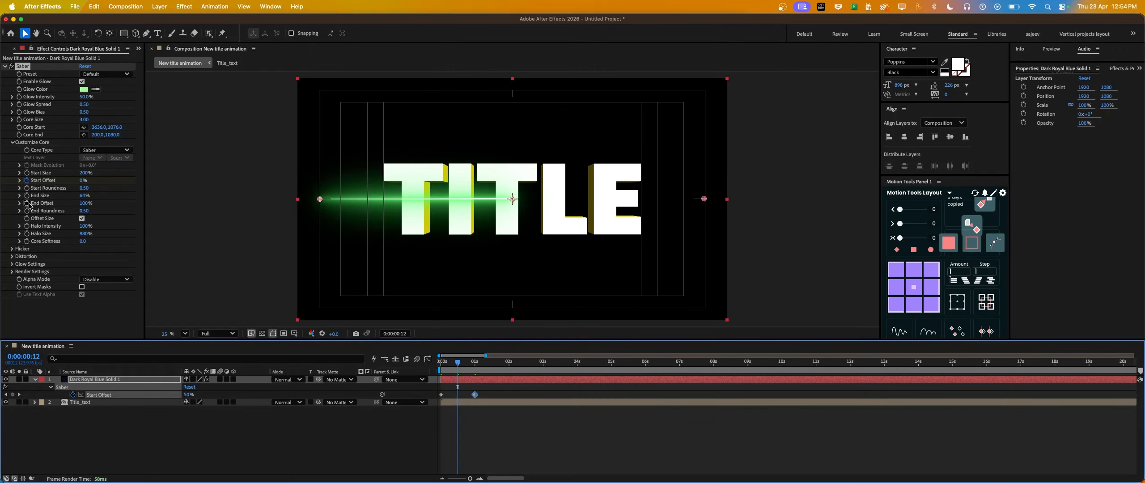
{"action": "left_click", "coordinate": [27, 204]}
{"action": "left_click", "coordinate": [494, 365]}
{"action": "left_click_drag", "start_coordinate": [83, 203], "coordinate": [0, 213]}
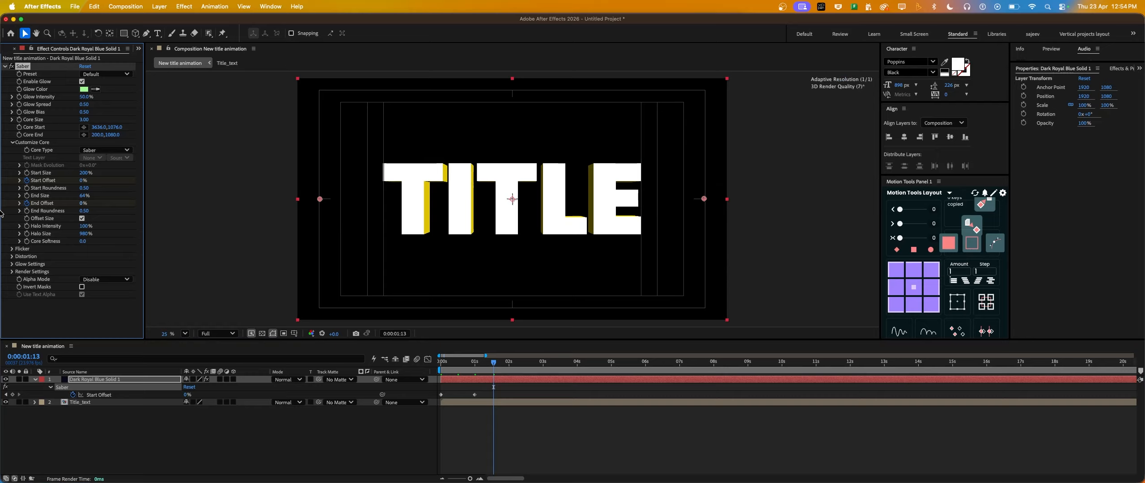
Step: Reveal the solid's keyframed properties and ease the Start Offset and End Offset keyframes with a Motion Tools value of 56
{"action": "left_click", "coordinate": [495, 379]}
{"action": "key", "text": "u"}
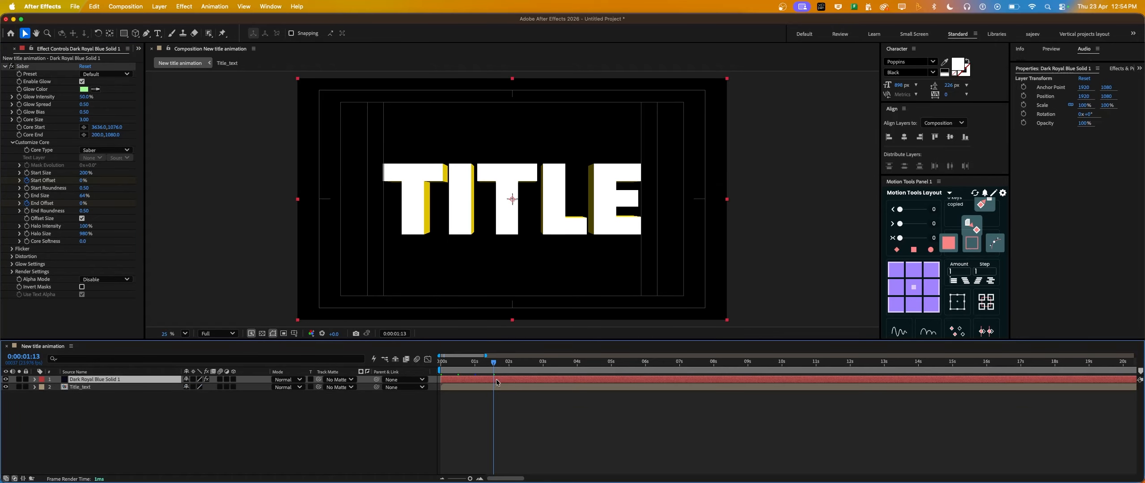
{"action": "key", "text": "u"}
{"action": "key", "text": "u"}
{"action": "key", "text": "u"}
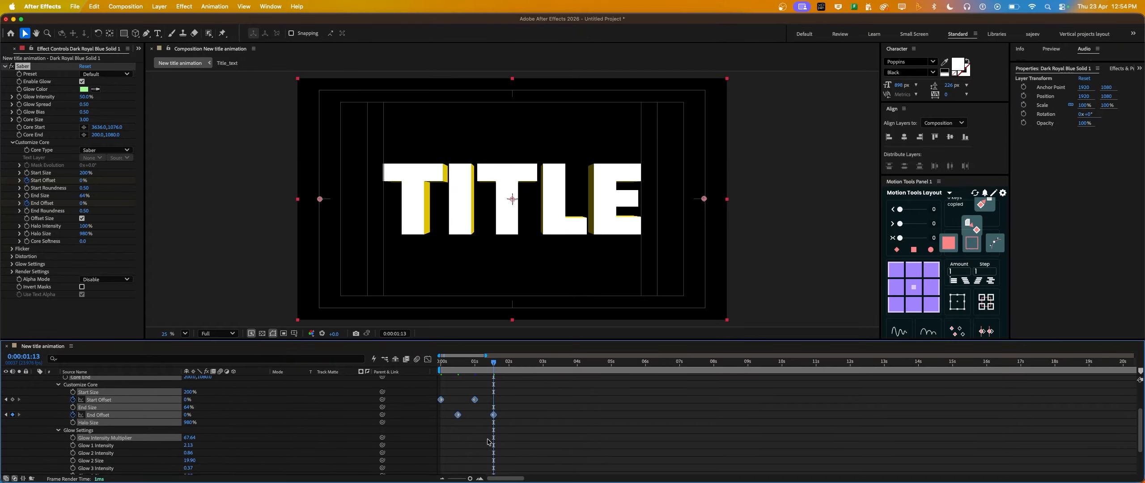
{"action": "scroll", "coordinate": [487, 441], "scroll_direction": "down", "scroll_amount": 1}
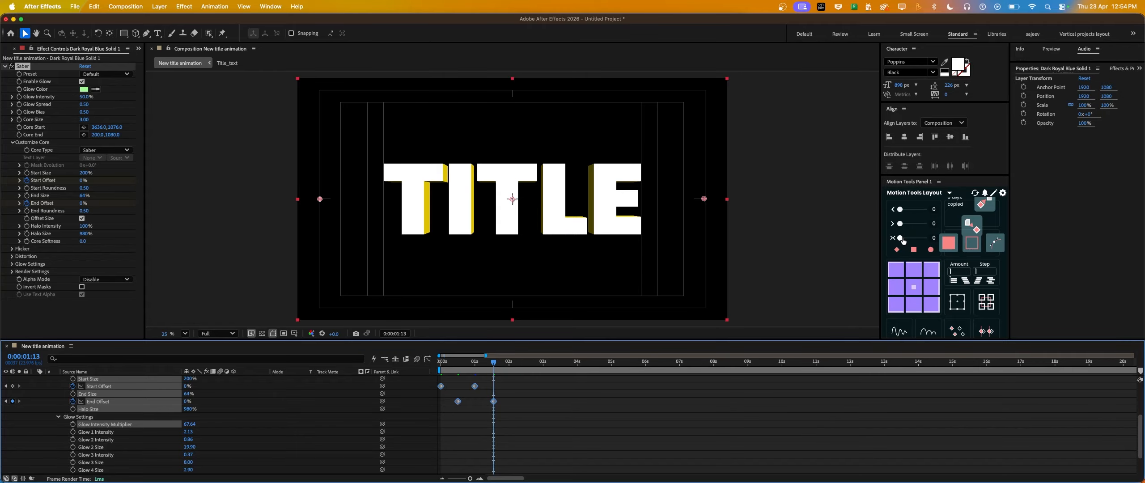
{"action": "left_click_drag", "start_coordinate": [902, 238], "coordinate": [914, 240]}
{"action": "left_click", "coordinate": [625, 456]}
Step: Compress the four offset keyframes proportionally into about the first half second, previewing the beam sweep before and after
{"action": "key", "text": "Home"}
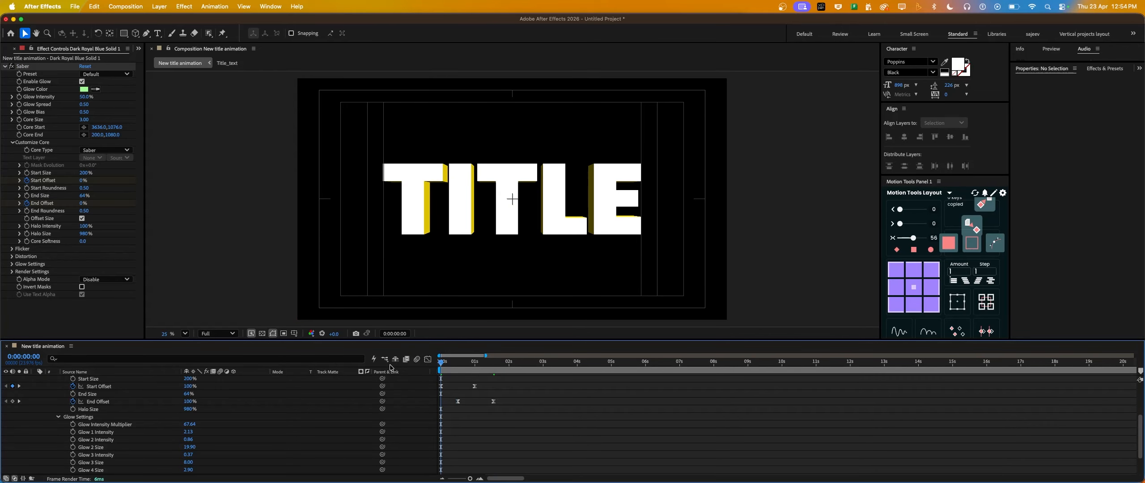
{"action": "key", "text": "space"}
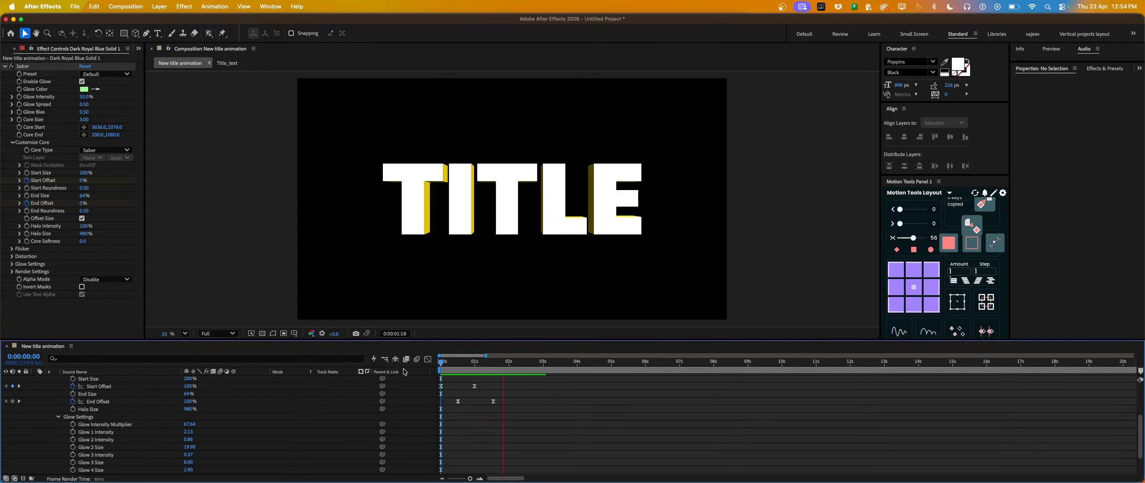
{"action": "left_click_drag", "start_coordinate": [454, 360], "coordinate": [498, 381]}
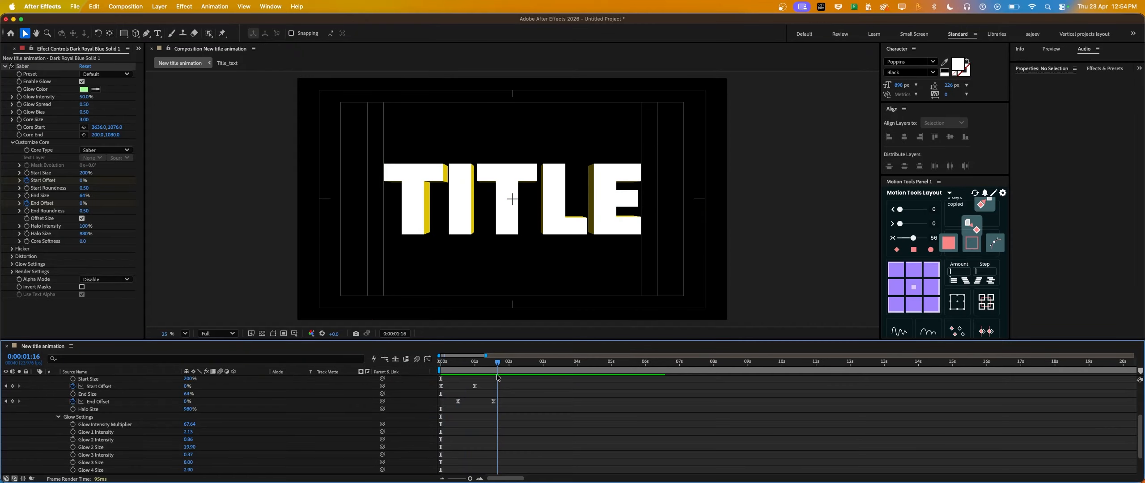
{"action": "left_click_drag", "start_coordinate": [544, 422], "coordinate": [408, 372]}
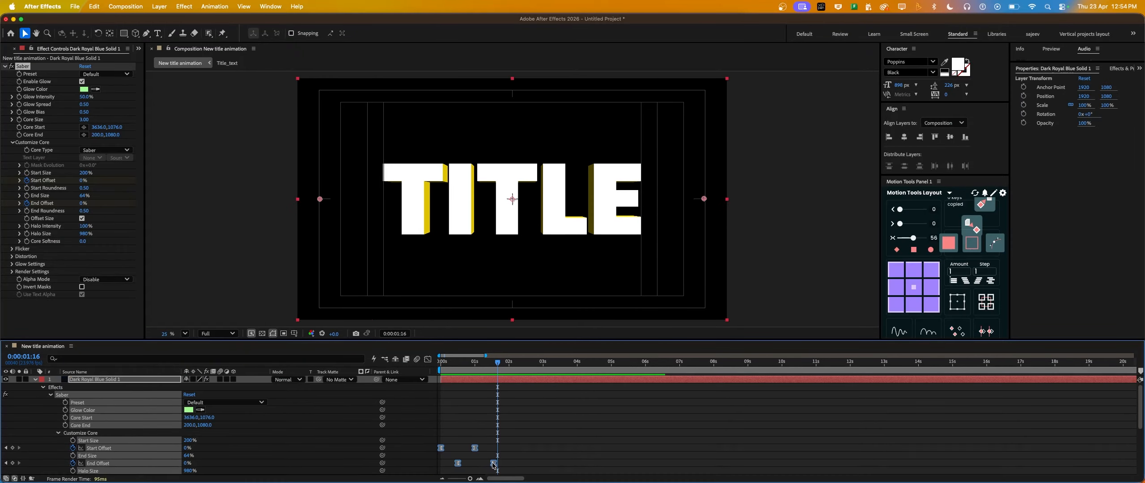
{"action": "left_click_drag", "start_coordinate": [493, 466], "coordinate": [457, 465]}
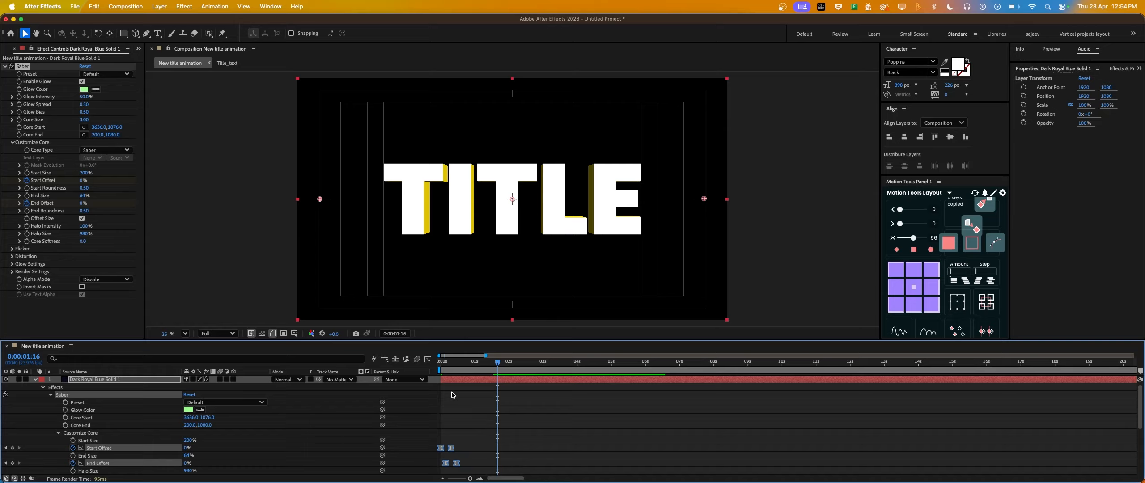
{"action": "left_click", "coordinate": [489, 420]}
{"action": "key", "text": "Home"}
{"action": "key", "text": "space"}
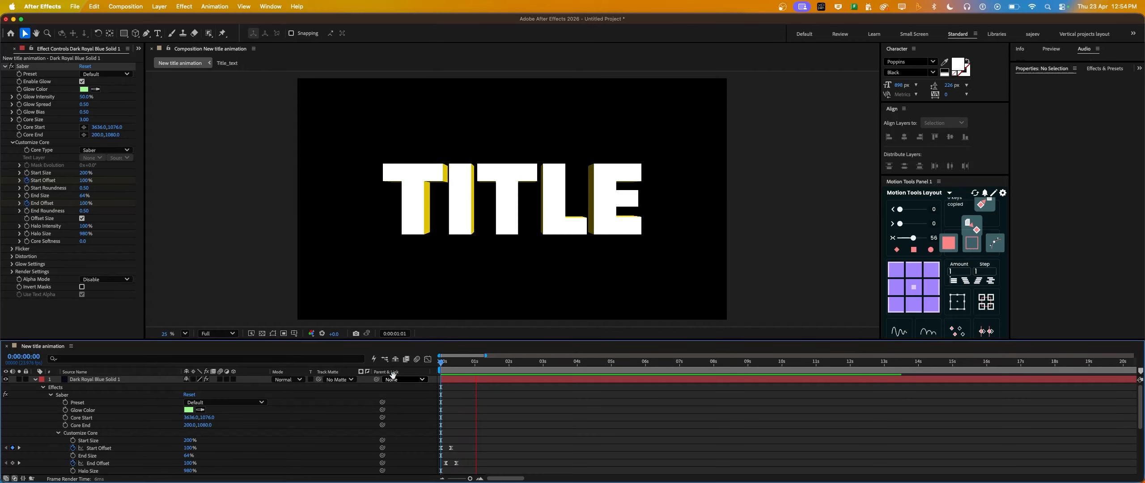
{"action": "key", "text": "space"}
Step: Shift all the Saber offset keyframes to around the one-second mark and set the current time to 0:00:01:02
{"action": "left_click", "coordinate": [35, 379]}
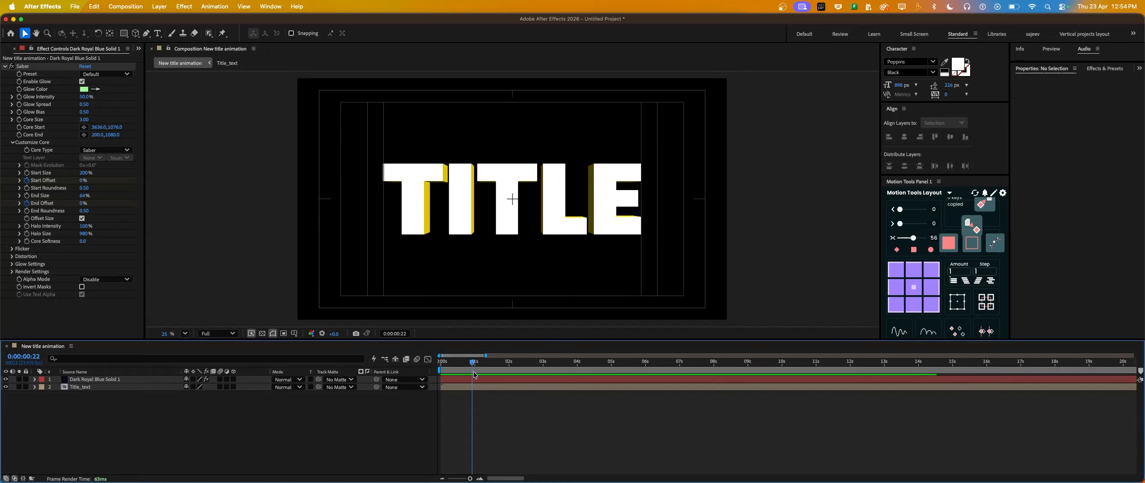
{"action": "left_click", "coordinate": [475, 382]}
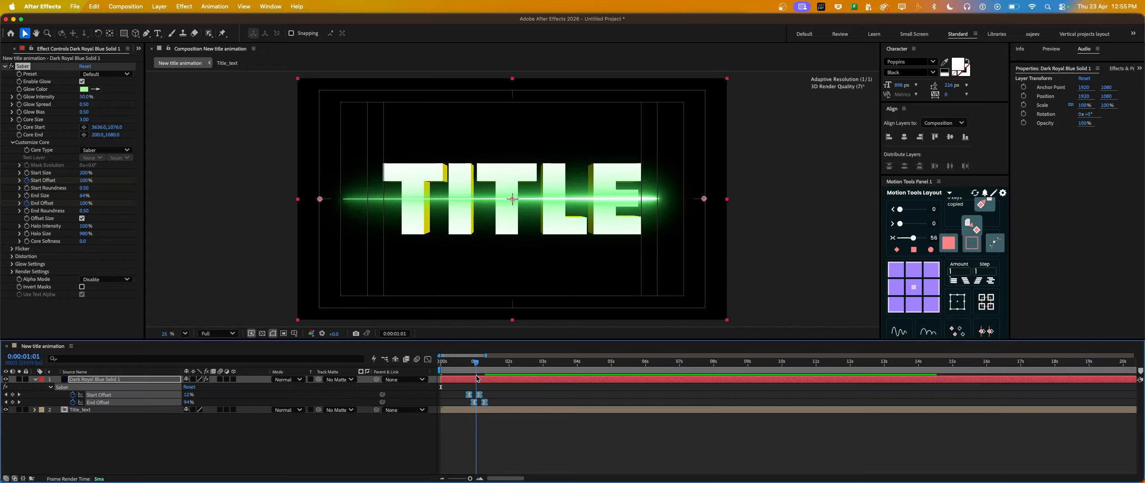
{"action": "left_click_drag", "start_coordinate": [476, 379], "coordinate": [478, 379]}
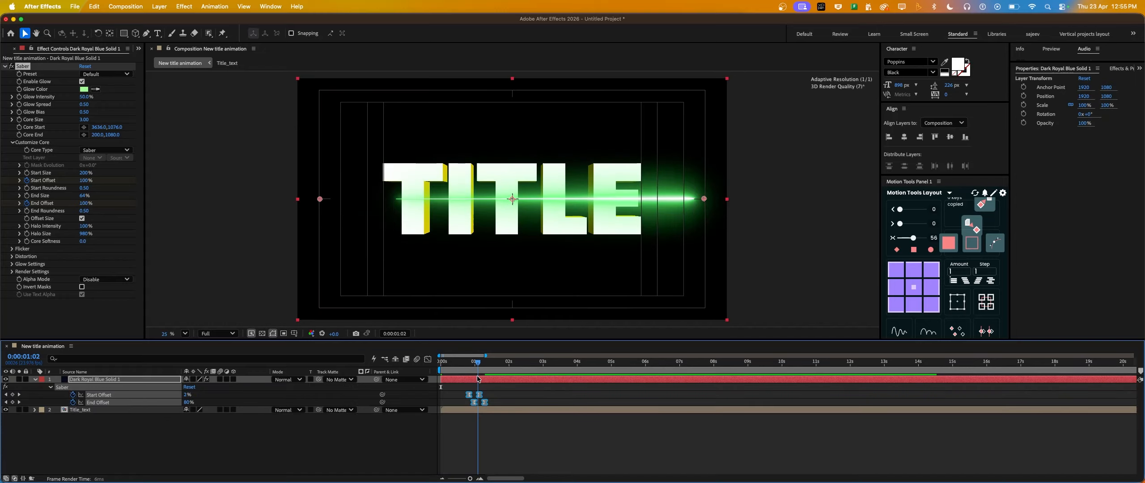
Step: Draw a rectangular mask on the Title_text layer covering its upper half down to the light beam
{"action": "left_click", "coordinate": [483, 410]}
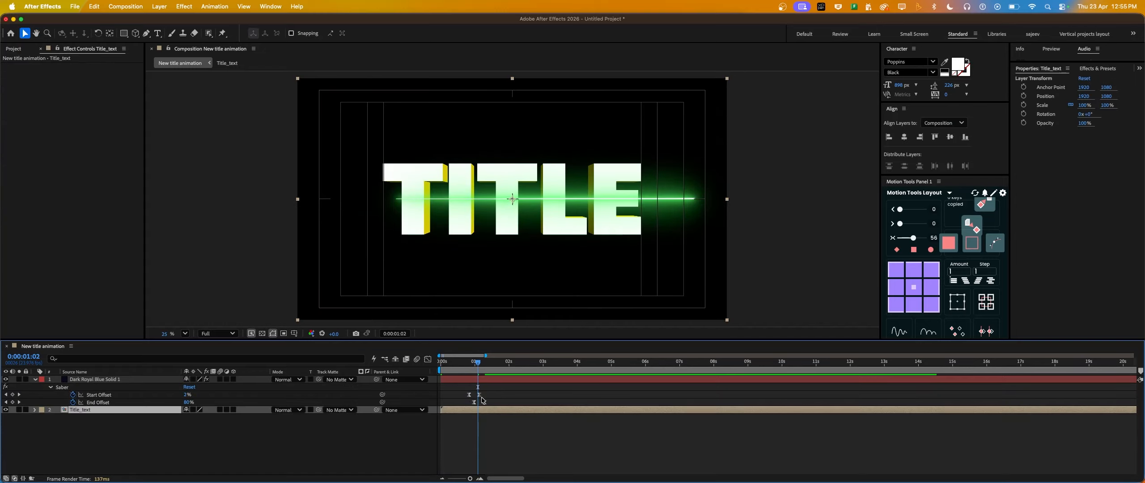
{"action": "left_click_drag", "start_coordinate": [124, 34], "coordinate": [154, 39]}
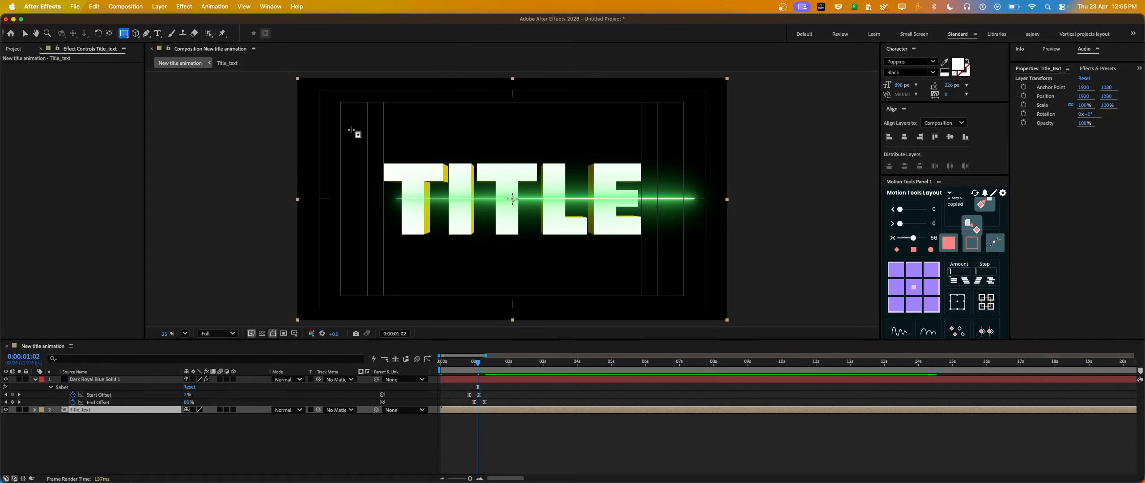
{"action": "left_click_drag", "start_coordinate": [284, 76], "coordinate": [755, 199]}
{"action": "left_click", "coordinate": [25, 33]}
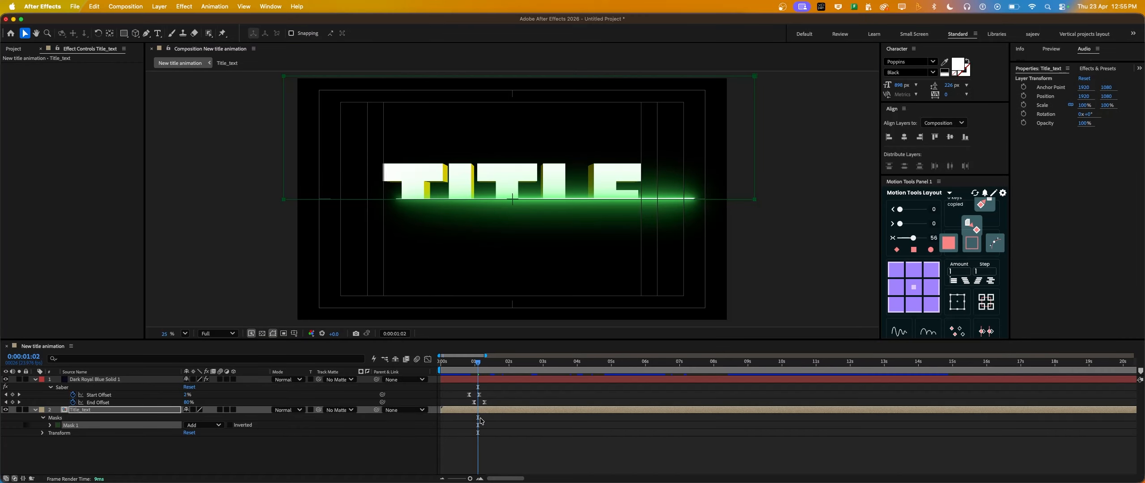
Step: Duplicate the Title_text layer and flip the lower copy's mask downward so it covers the half below the beam
{"action": "left_click", "coordinate": [497, 410]}
{"action": "key", "text": "super+d"}
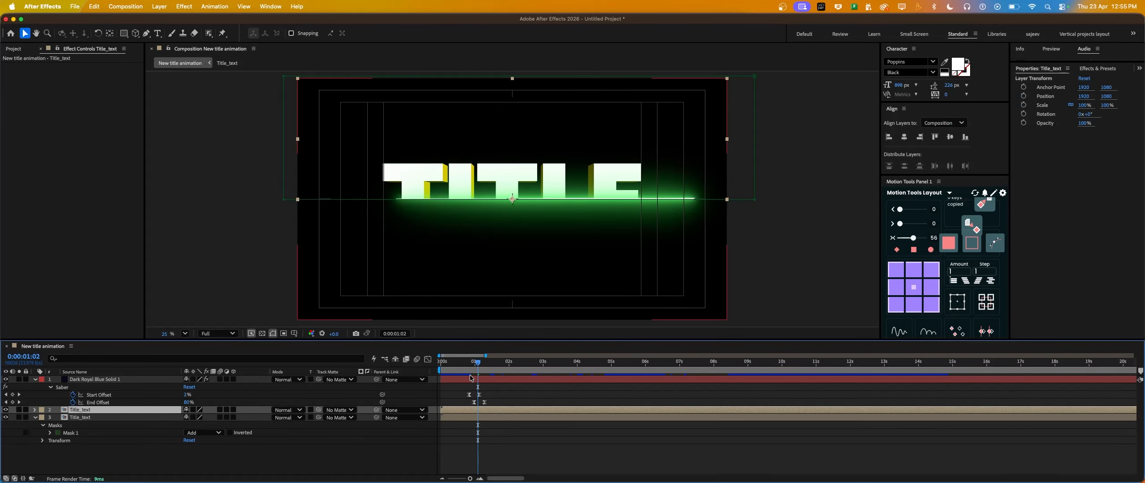
{"action": "left_click", "coordinate": [468, 417]}
{"action": "key", "text": "m"}
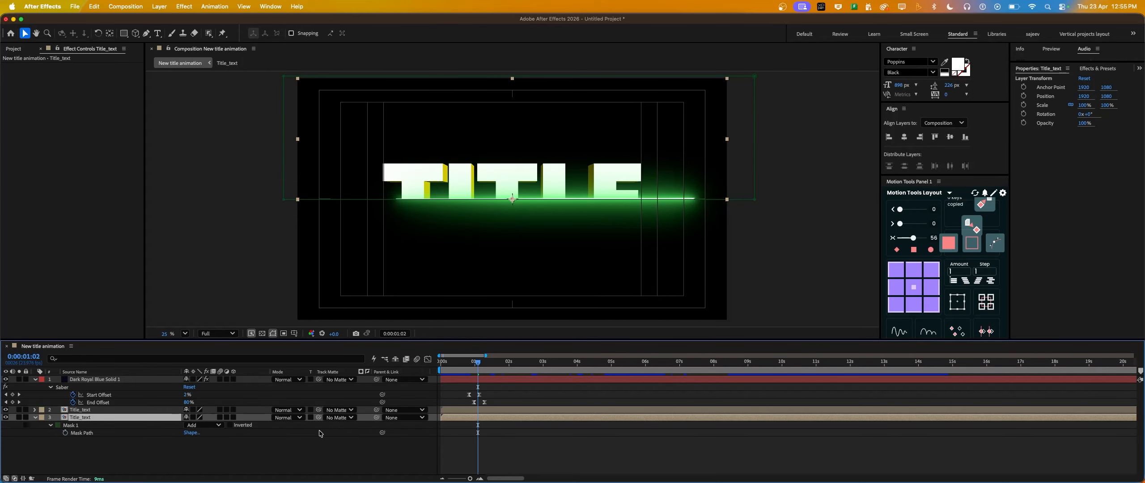
{"action": "left_click", "coordinate": [231, 425]}
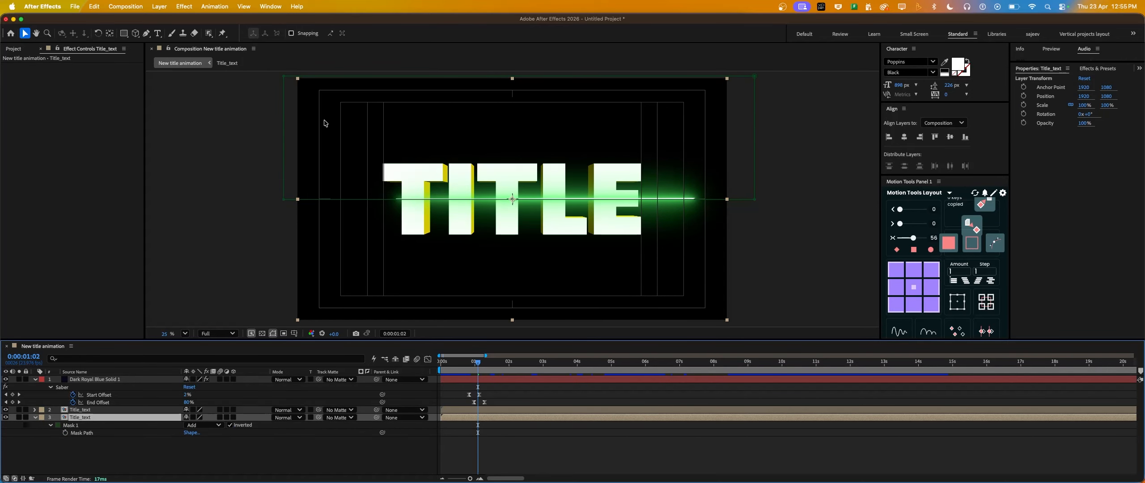
{"action": "left_click", "coordinate": [229, 425]}
{"action": "double_click", "coordinate": [283, 81]}
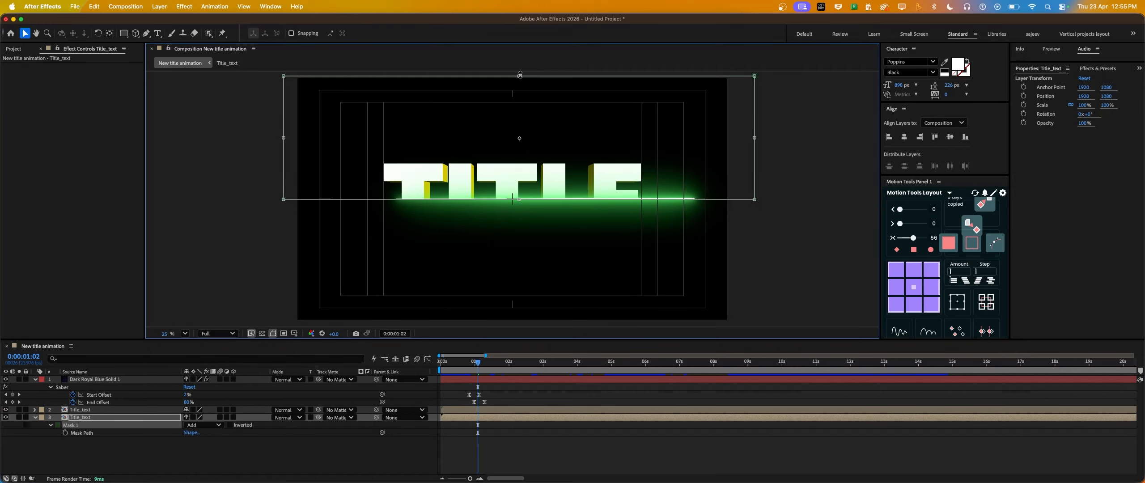
{"action": "left_click_drag", "start_coordinate": [520, 74], "coordinate": [520, 306]}
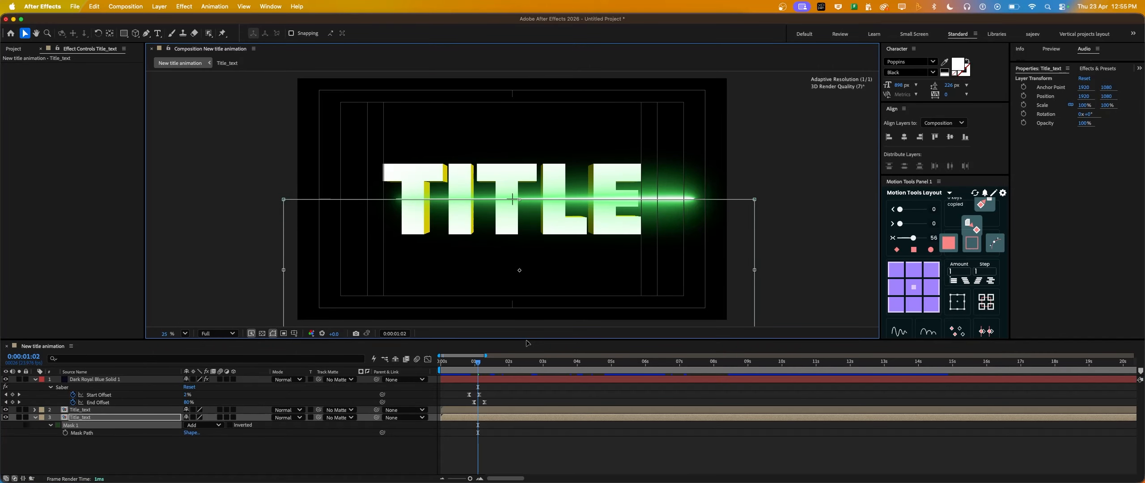
Step: Add starting Position keyframes to both Title_text layers at 0:00:01:02
{"action": "left_click", "coordinate": [469, 370]}
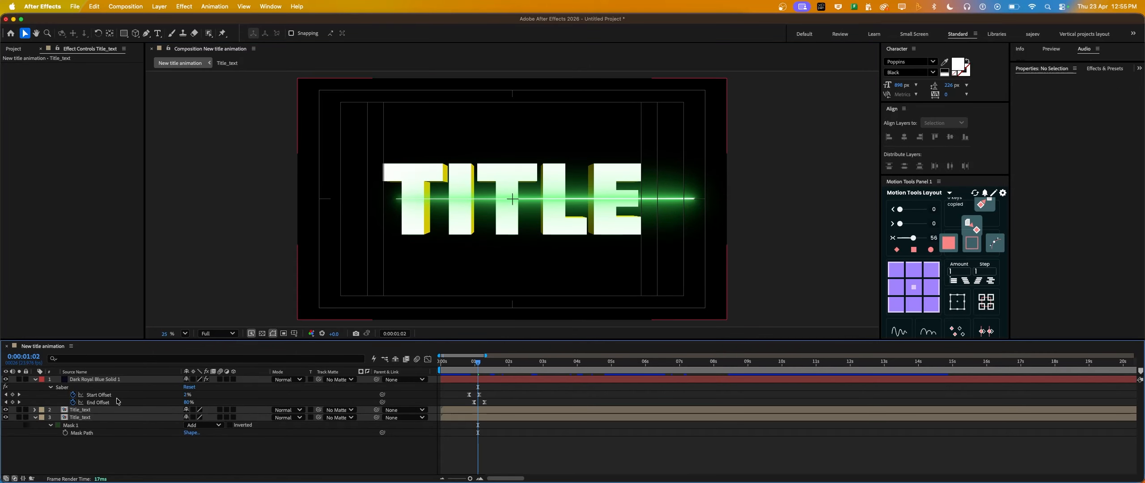
{"action": "left_click", "coordinate": [511, 410]}
{"action": "key", "text": "p"}
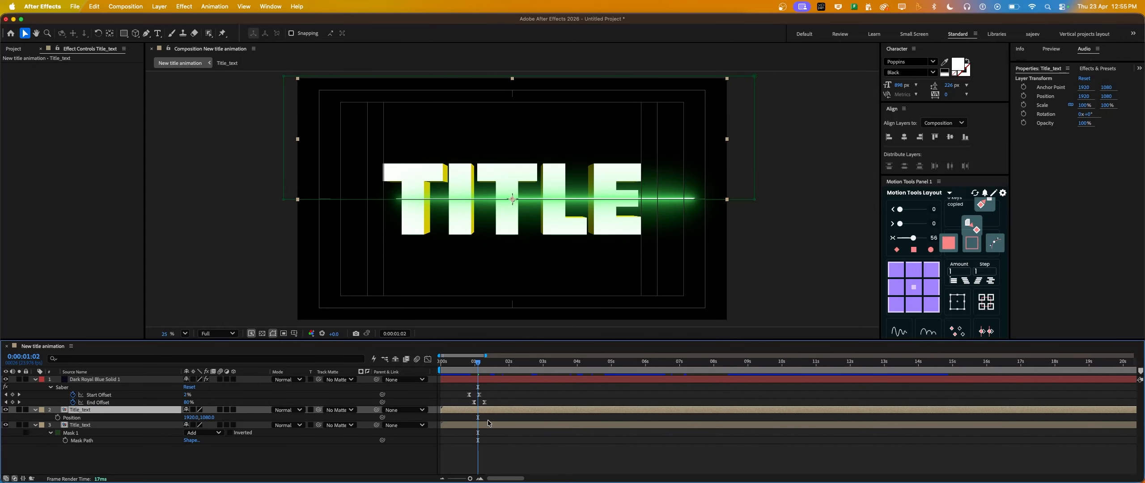
{"action": "left_click", "coordinate": [78, 425]}
{"action": "left_click", "coordinate": [57, 432]}
{"action": "left_click", "coordinate": [58, 417]}
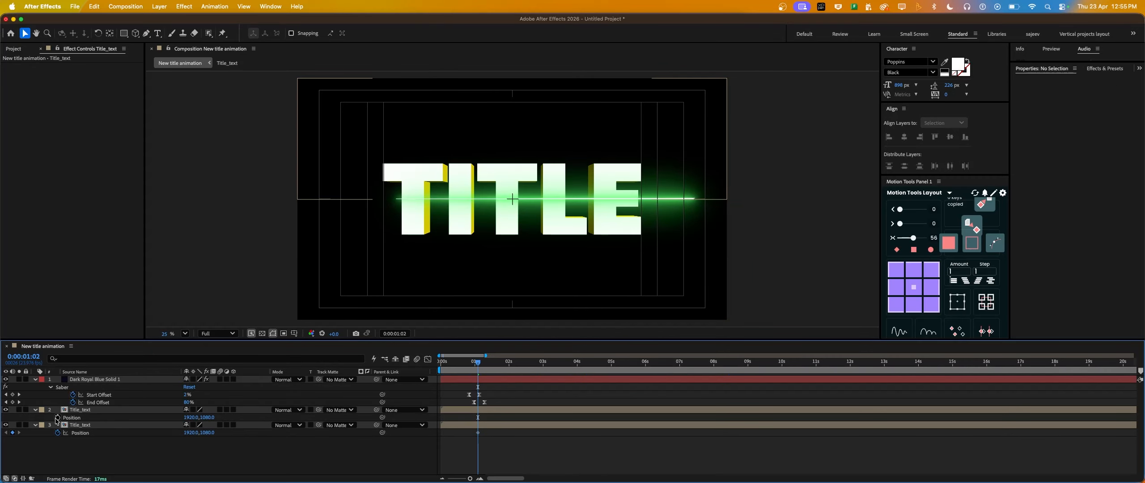
Step: At 0:00:01:07, raise the upper Title_text half to a Position of 1920, 840
{"action": "key", "text": "equal"}
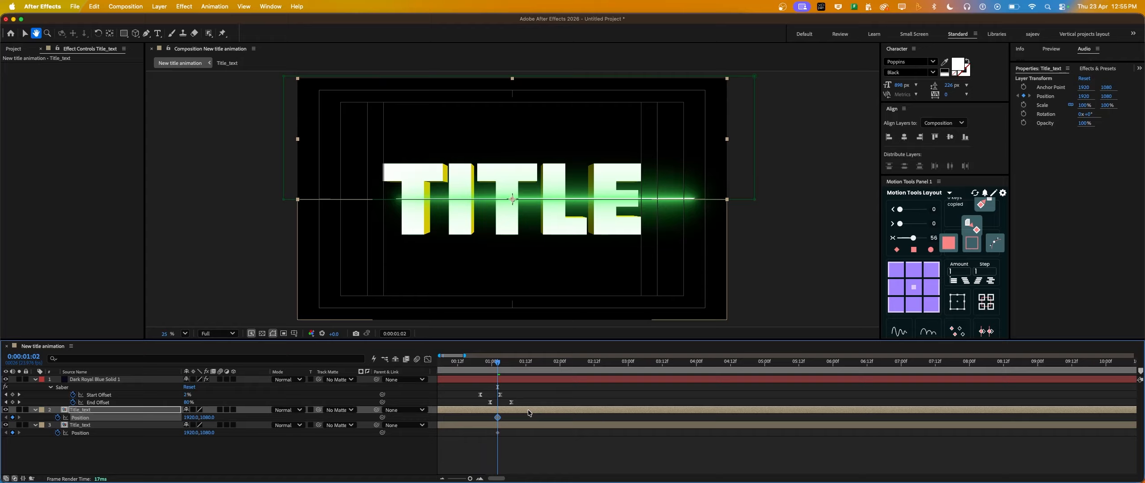
{"action": "left_click_drag", "start_coordinate": [498, 366], "coordinate": [512, 373]}
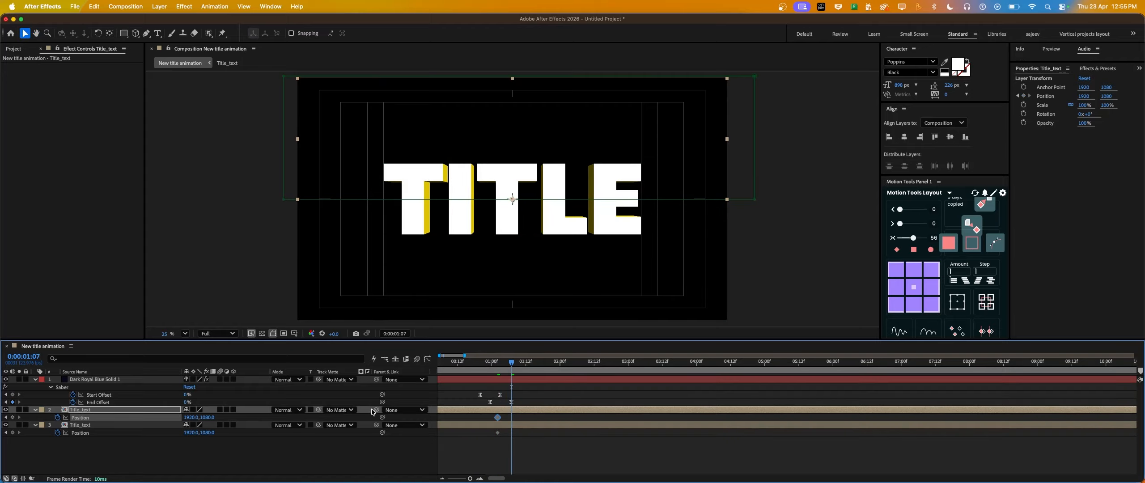
{"action": "left_click", "coordinate": [535, 416]}
{"action": "left_click", "coordinate": [534, 412]}
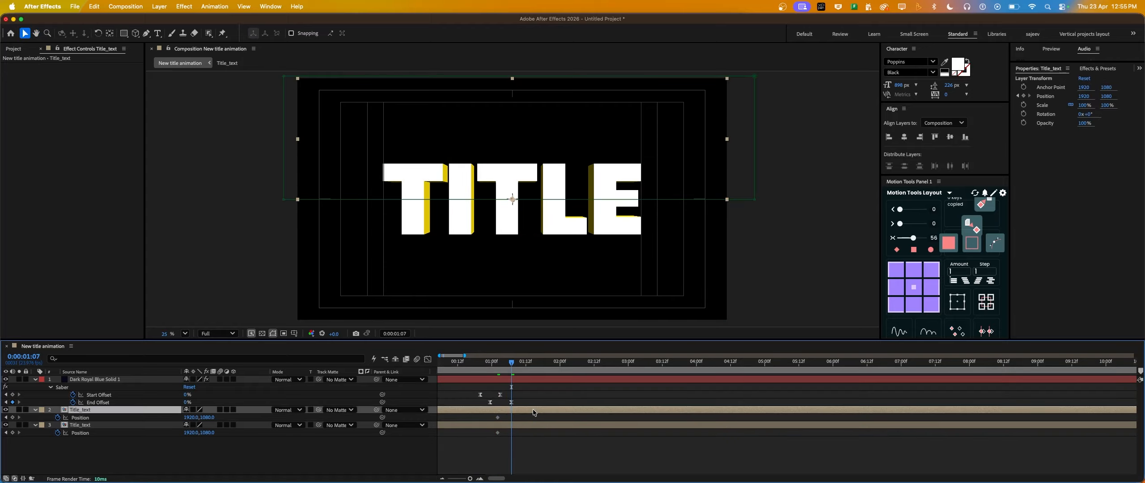
{"action": "key", "text": "shift+Up"}
{"action": "key", "text": "shift+Up"}
{"action": "key", "text": "shift+Up"}
{"action": "key", "text": "shift+Up"}
{"action": "key", "text": "shift+Up"}
{"action": "key", "text": "shift+Up"}
{"action": "key", "text": "shift+Up"}
{"action": "key", "text": "shift+Up"}
{"action": "left_click", "coordinate": [529, 424], "text": "shift"}
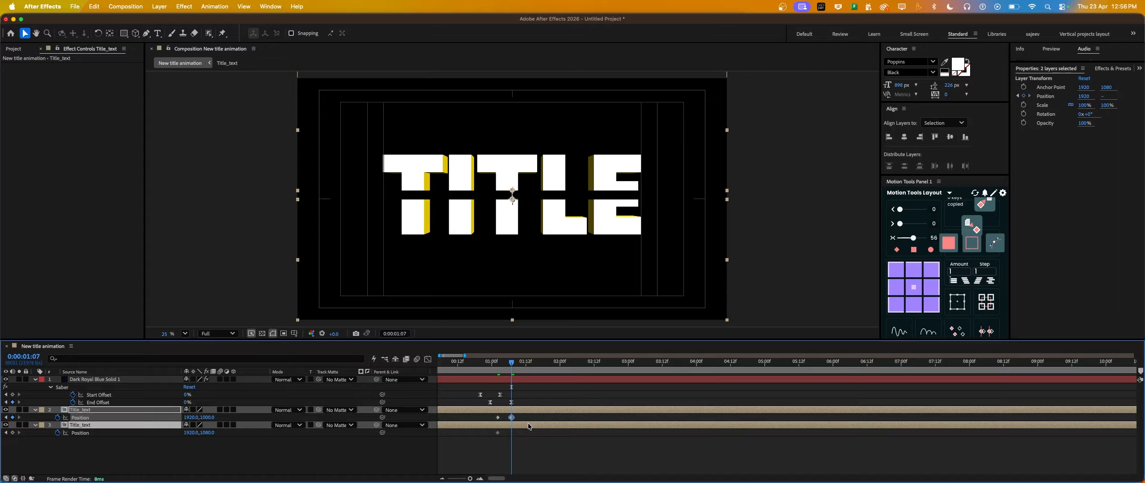
{"action": "key", "text": "shift+Up"}
{"action": "key", "text": "shift+Up"}
{"action": "key", "text": "shift+Up"}
{"action": "key", "text": "shift+Up"}
{"action": "key", "text": "shift+Up"}
{"action": "key", "text": "shift+Up"}
{"action": "key", "text": "shift+Up"}
{"action": "key", "text": "shift+Up"}
{"action": "key", "text": "shift+Up"}
{"action": "key", "text": "shift+Up"}
{"action": "key", "text": "shift+Up"}
{"action": "key", "text": "shift+Up"}
{"action": "key", "text": "shift+Up"}
{"action": "key", "text": "shift+Up"}
{"action": "key", "text": "shift+Up"}
{"action": "key", "text": "shift+Up"}
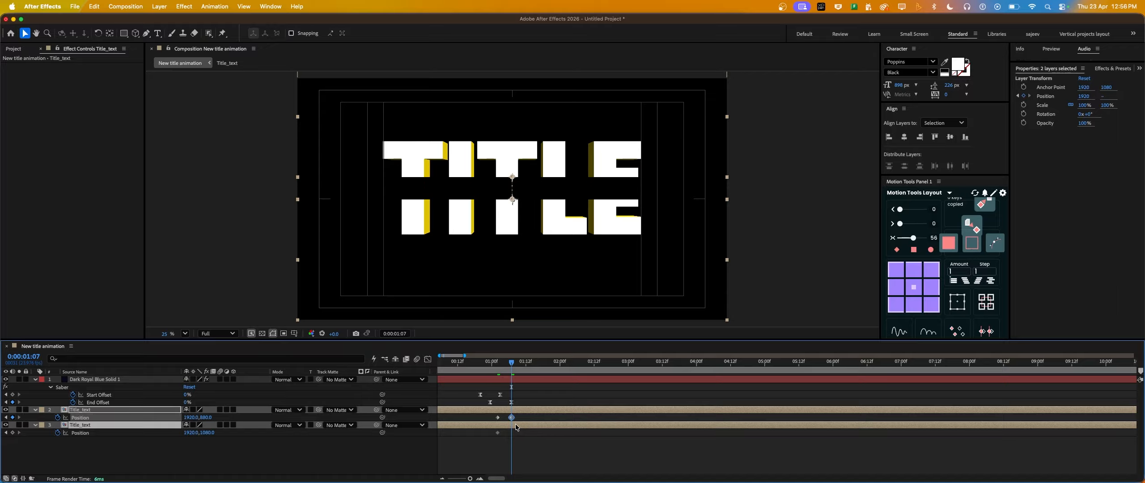
{"action": "key", "text": "shift+Up"}
{"action": "key", "text": "shift+Up"}
{"action": "key", "text": "shift+Up"}
{"action": "key", "text": "shift+Up"}
{"action": "key", "text": "shift+Up"}
{"action": "key", "text": "shift+Up"}
{"action": "key", "text": "shift+Up"}
{"action": "key", "text": "shift+Up"}
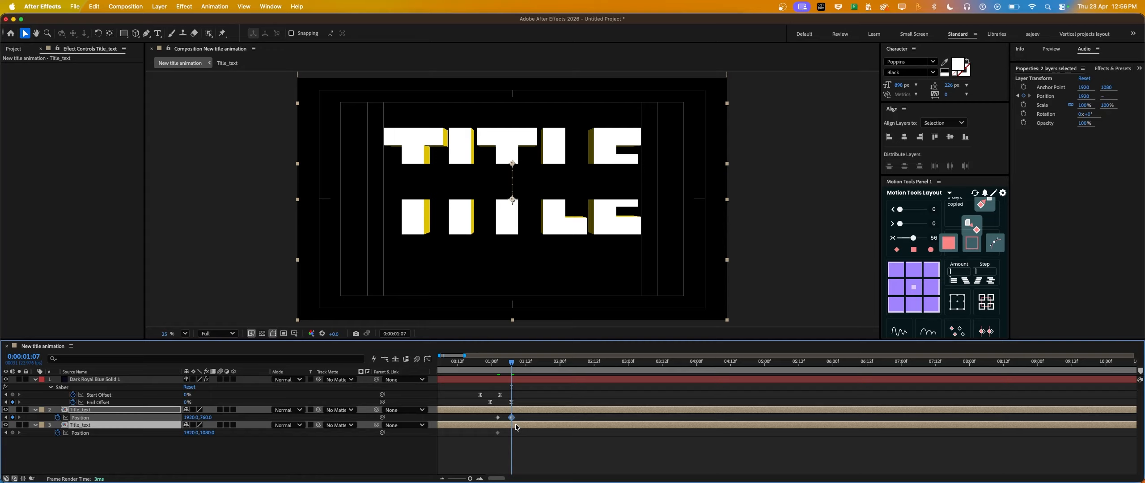
{"action": "key", "text": "shift+Down"}
{"action": "key", "text": "shift+Down"}
{"action": "key", "text": "shift+Down"}
{"action": "key", "text": "shift+Down"}
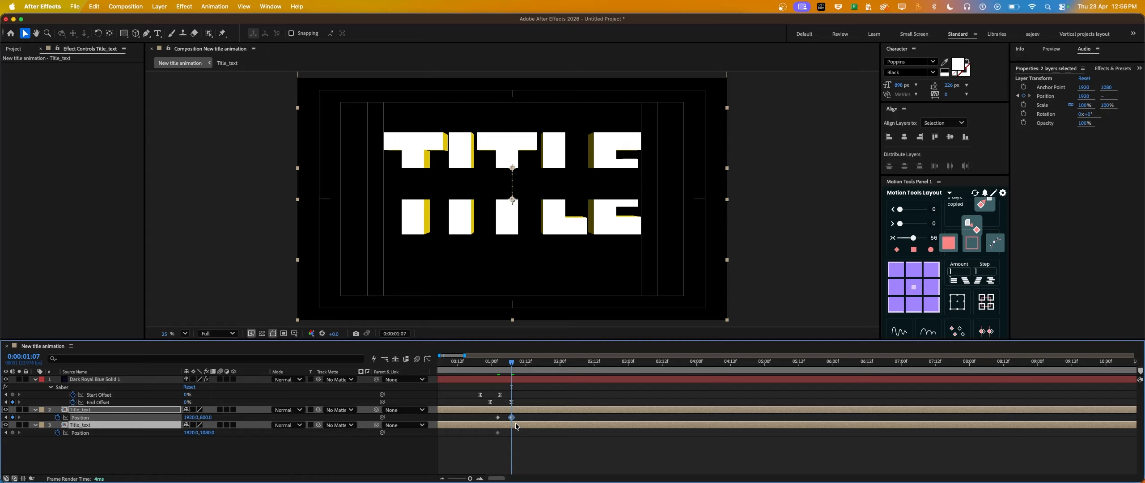
{"action": "key", "text": "shift+Down"}
{"action": "key", "text": "shift+Down"}
{"action": "key", "text": "shift+Down"}
{"action": "key", "text": "shift+Down"}
Step: Lower the bottom Title_text half to a Position of 1920, 1280 at 0:00:01:07
{"action": "left_click", "coordinate": [517, 425]}
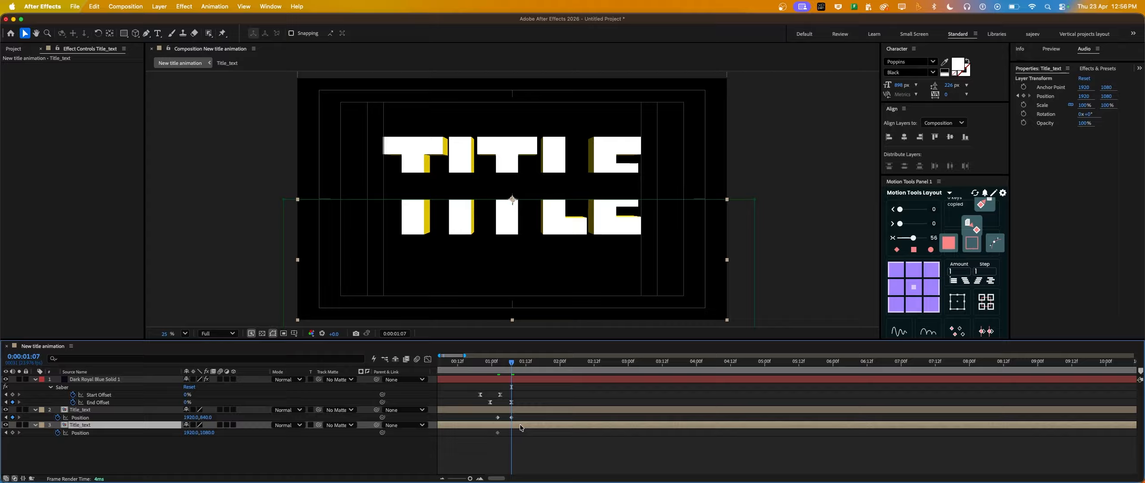
{"action": "key", "text": "shift+Down"}
{"action": "key", "text": "shift+Down"}
{"action": "key", "text": "shift+Down"}
{"action": "key", "text": "shift+Down"}
{"action": "key", "text": "shift+Down"}
{"action": "key", "text": "shift+Down"}
{"action": "key", "text": "shift+Down"}
{"action": "key", "text": "shift+Down"}
{"action": "key", "text": "shift+Down"}
{"action": "key", "text": "shift+Down"}
{"action": "key", "text": "shift+Down"}
{"action": "key", "text": "shift+Down"}
{"action": "key", "text": "shift+Down"}
{"action": "key", "text": "shift+Down"}
{"action": "key", "text": "shift+Down"}
{"action": "key", "text": "shift+Down"}
{"action": "key", "text": "shift+Down"}
{"action": "key", "text": "shift+Down"}
{"action": "key", "text": "shift+Down"}
{"action": "key", "text": "shift+Down"}
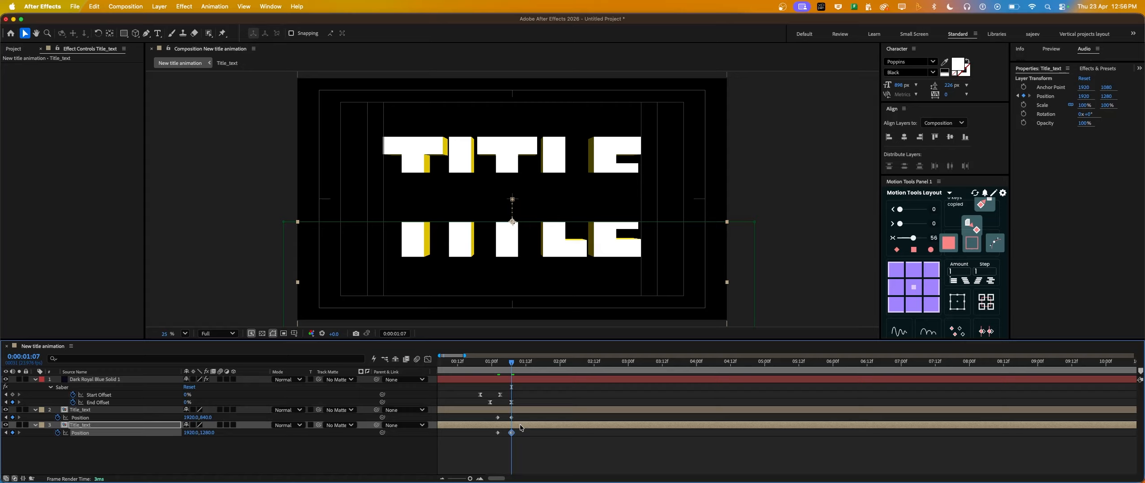
{"action": "key", "text": "shift+Down"}
{"action": "key", "text": "shift+Down"}
{"action": "key", "text": "shift+Down"}
{"action": "key", "text": "shift+Down"}
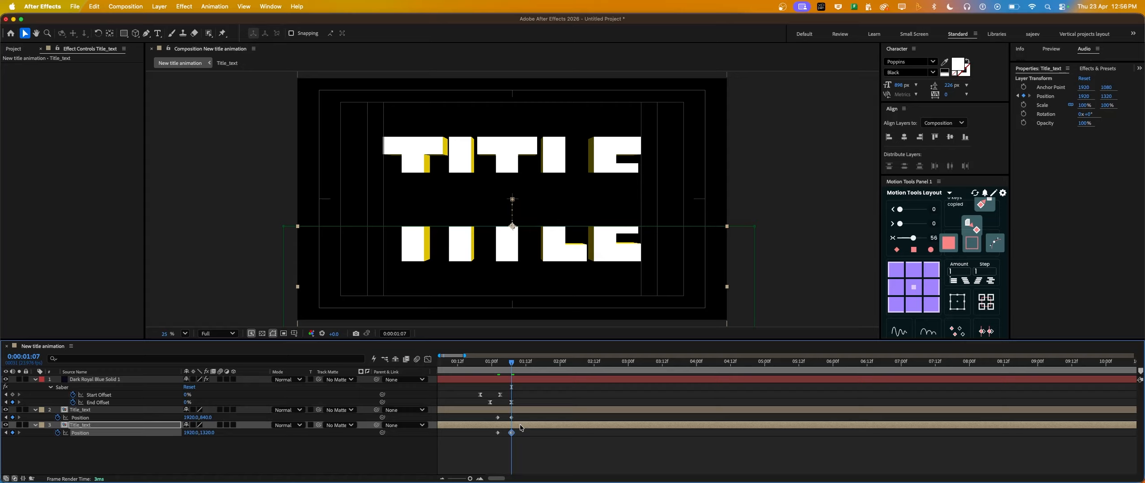
{"action": "key", "text": "shift+Up"}
Step: Ease all four Position keyframes of the two title halves and preview the split from the start
{"action": "left_click", "coordinate": [566, 469]}
{"action": "left_click_drag", "start_coordinate": [509, 451], "coordinate": [480, 412]}
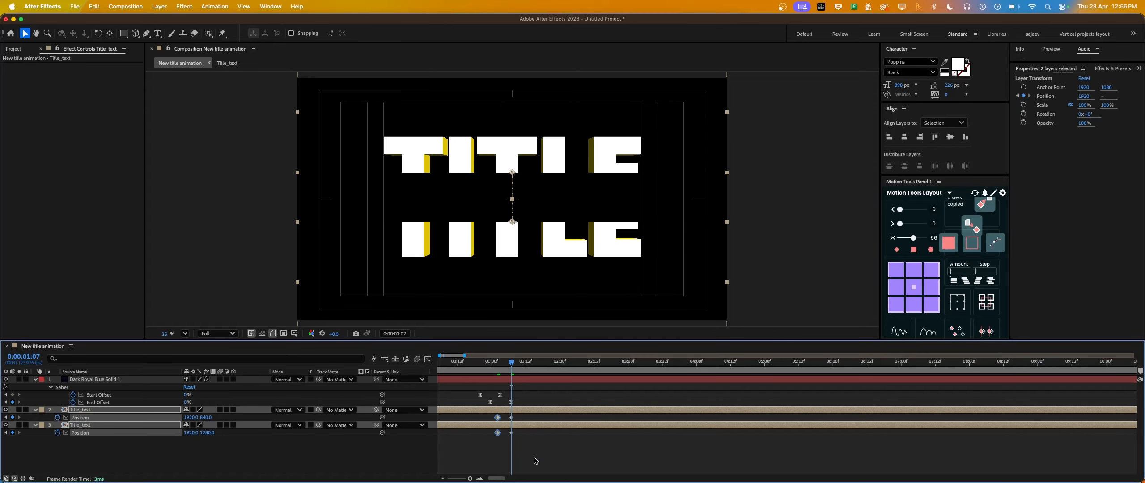
{"action": "left_click_drag", "start_coordinate": [536, 461], "coordinate": [476, 414]}
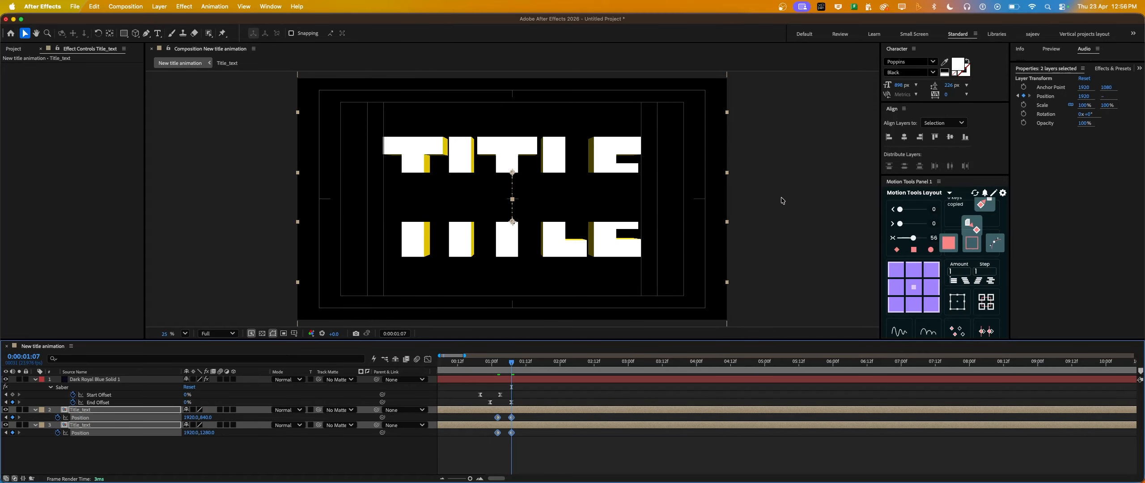
{"action": "left_click", "coordinate": [914, 239]}
{"action": "left_click_drag", "start_coordinate": [471, 365], "coordinate": [385, 370]}
{"action": "key", "text": "space"}
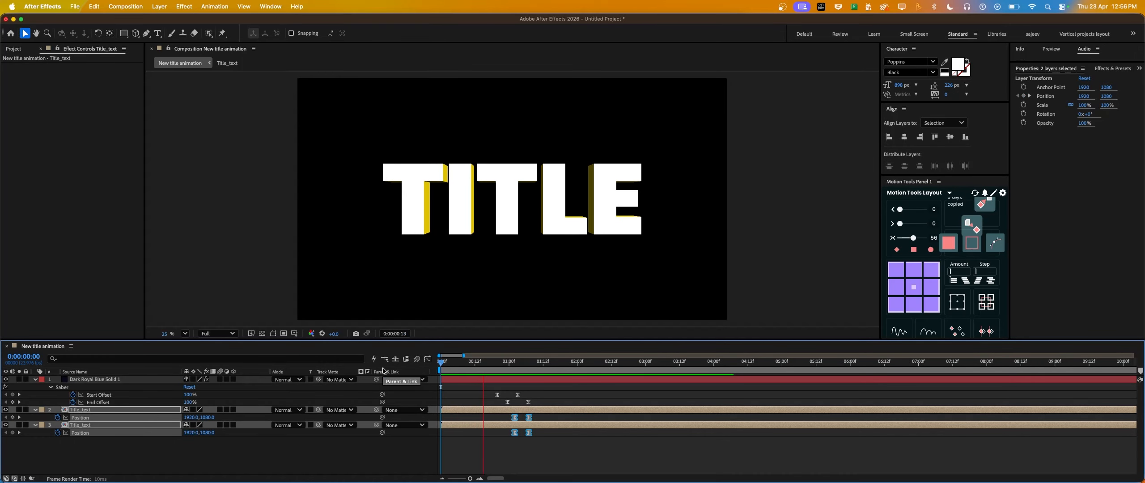
Step: Shift the Position keyframes of both halves earlier to begin at 0:00:00:23 and preview the split against the beam
{"action": "left_click", "coordinate": [510, 371]}
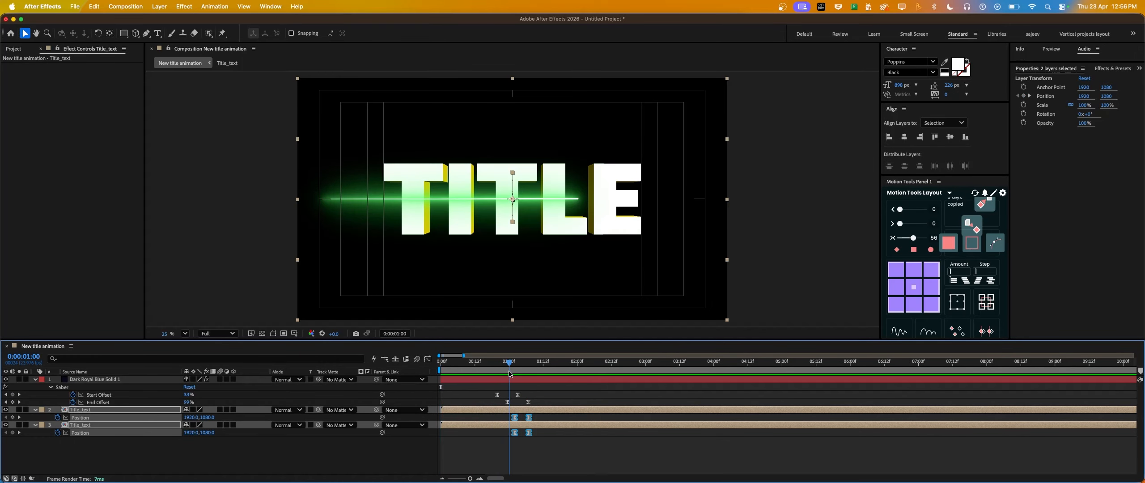
{"action": "mouse_move", "coordinate": [509, 373]}
{"action": "left_mouse_down"}
{"action": "mouse_move", "coordinate": [519, 370]}
{"action": "mouse_move", "coordinate": [507, 371]}
{"action": "left_mouse_up"}
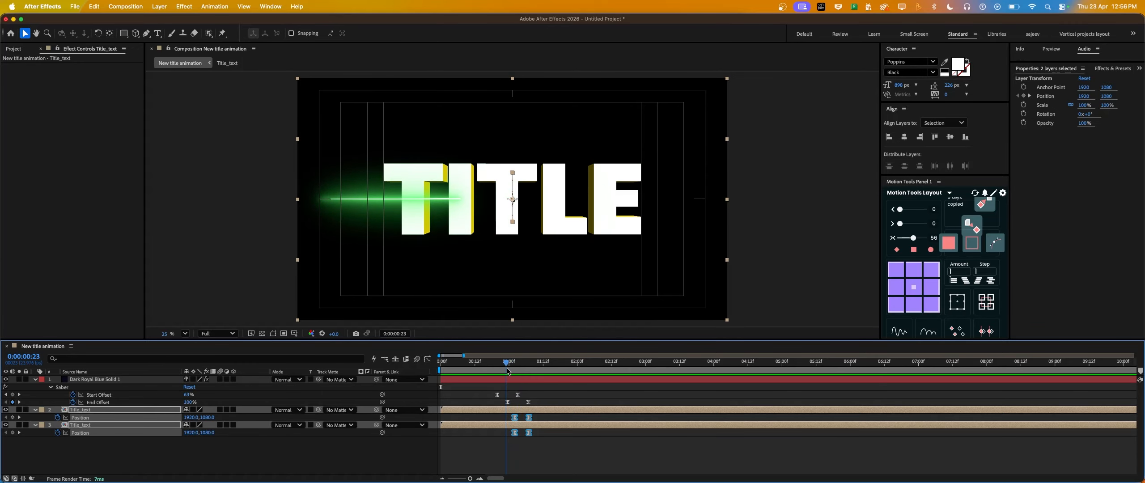
{"action": "left_click_drag", "start_coordinate": [515, 418], "coordinate": [505, 413]}
{"action": "key", "text": "space"}
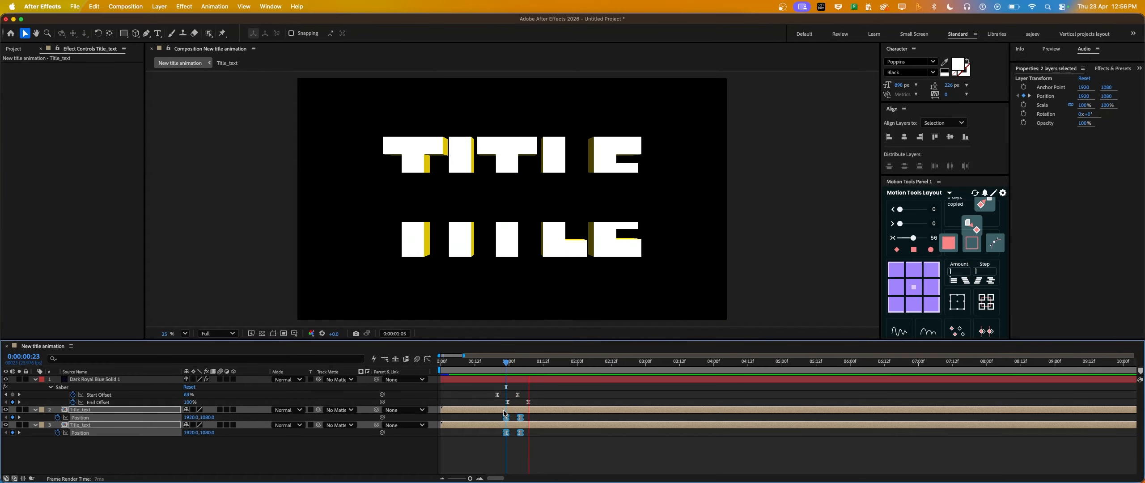
{"action": "left_click", "coordinate": [486, 364]}
{"action": "left_click_drag", "start_coordinate": [486, 363], "coordinate": [525, 378]}
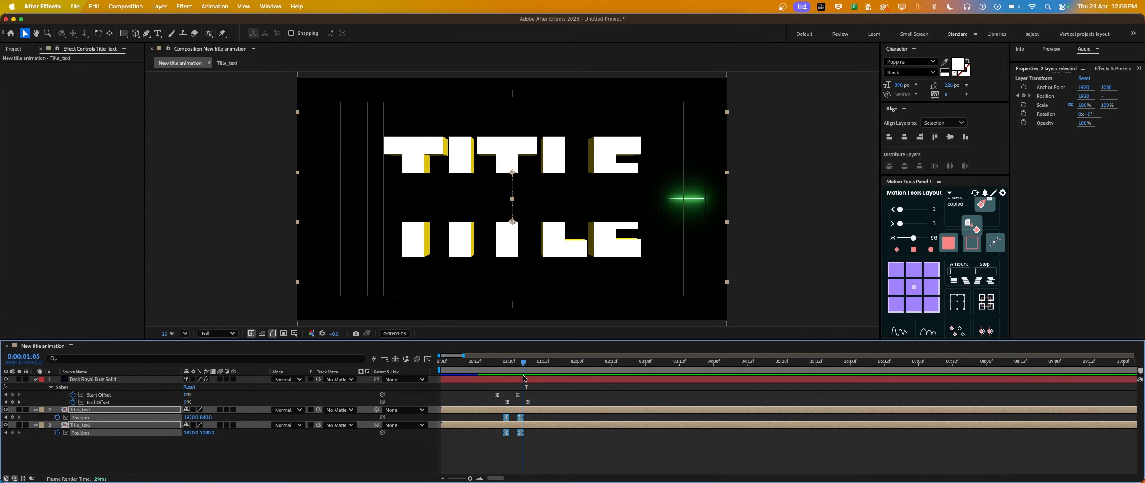
Step: Open the Title_text composition and add a Scale animator to the TITLE text layer
{"action": "double_click", "coordinate": [478, 425]}
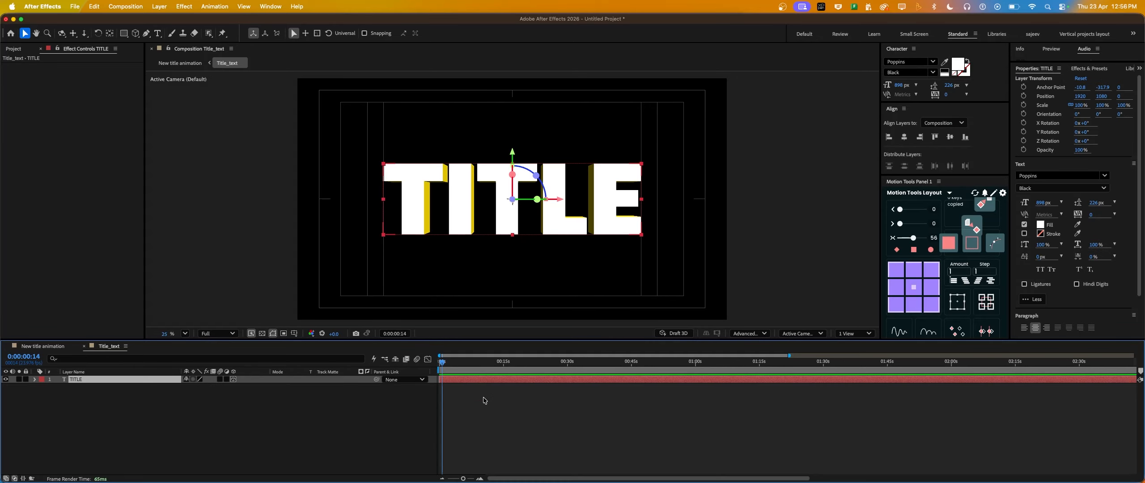
{"action": "key", "text": "equal"}
{"action": "key", "text": "equal"}
{"action": "left_click_drag", "start_coordinate": [473, 367], "coordinate": [478, 366]}
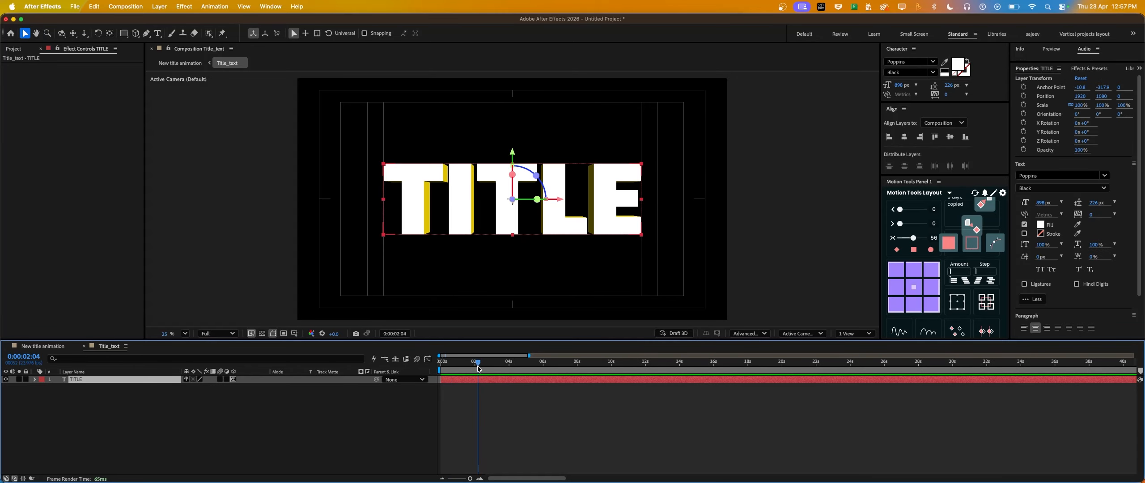
{"action": "left_click", "coordinate": [34, 380]}
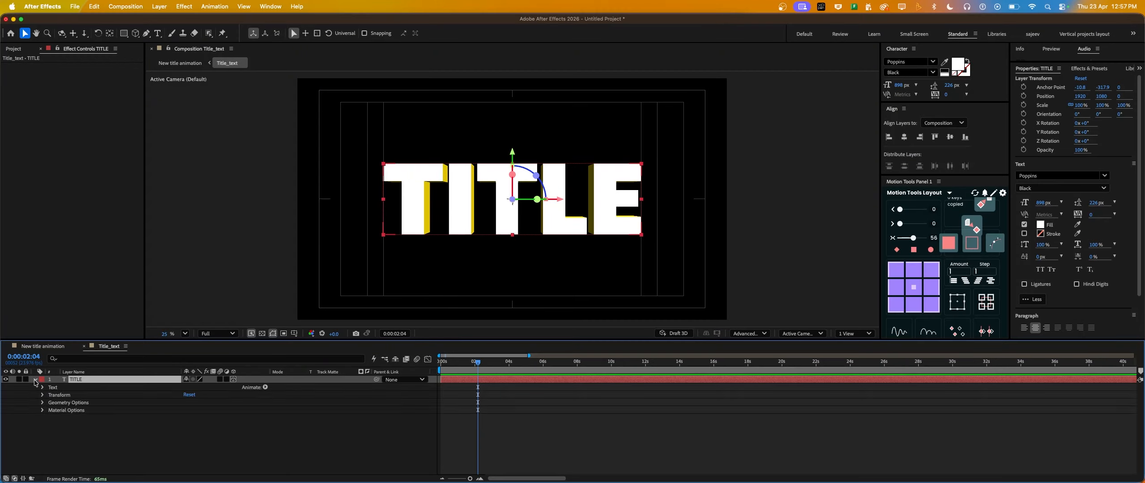
{"action": "left_click", "coordinate": [265, 388]}
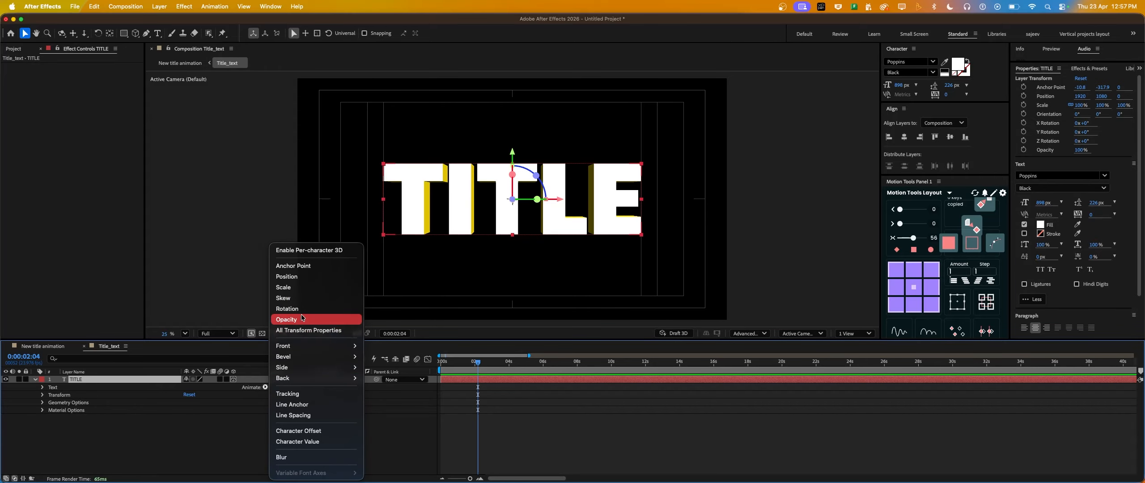
{"action": "left_click", "coordinate": [283, 287]}
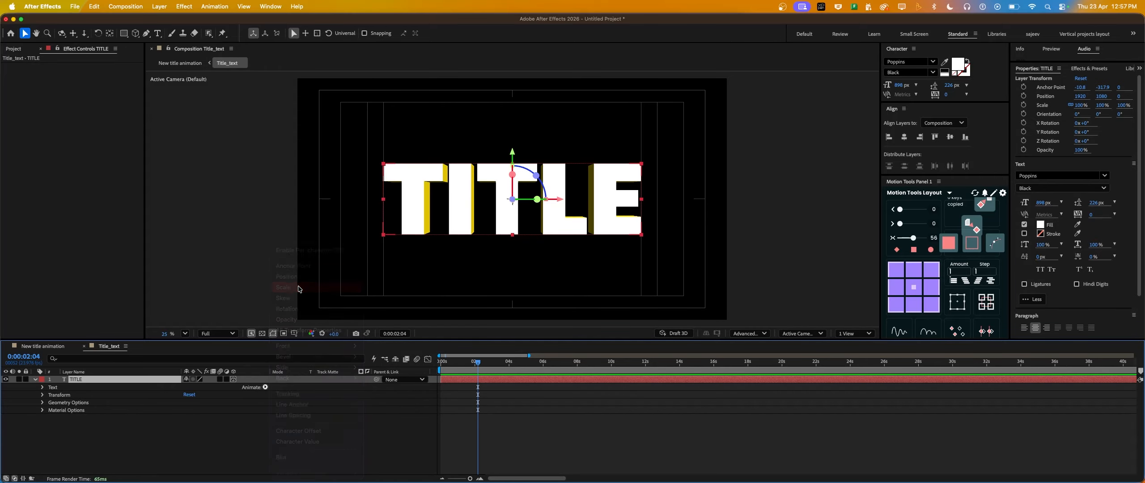
{"action": "left_click", "coordinate": [172, 426]}
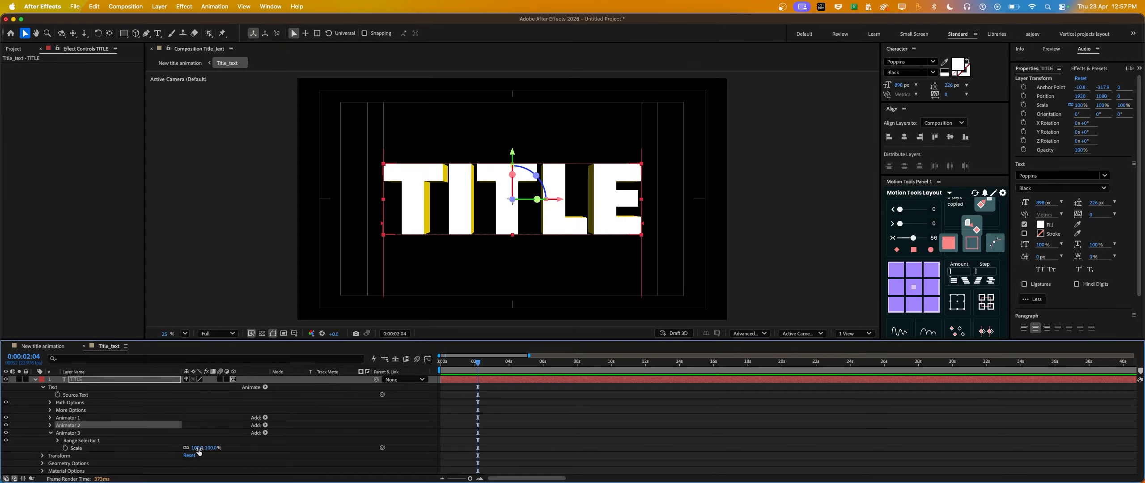
Step: Set the new text animator's Scale to 0% in both dimensions
{"action": "left_click_drag", "start_coordinate": [197, 448], "coordinate": [188, 455]}
{"action": "left_click", "coordinate": [203, 449]}
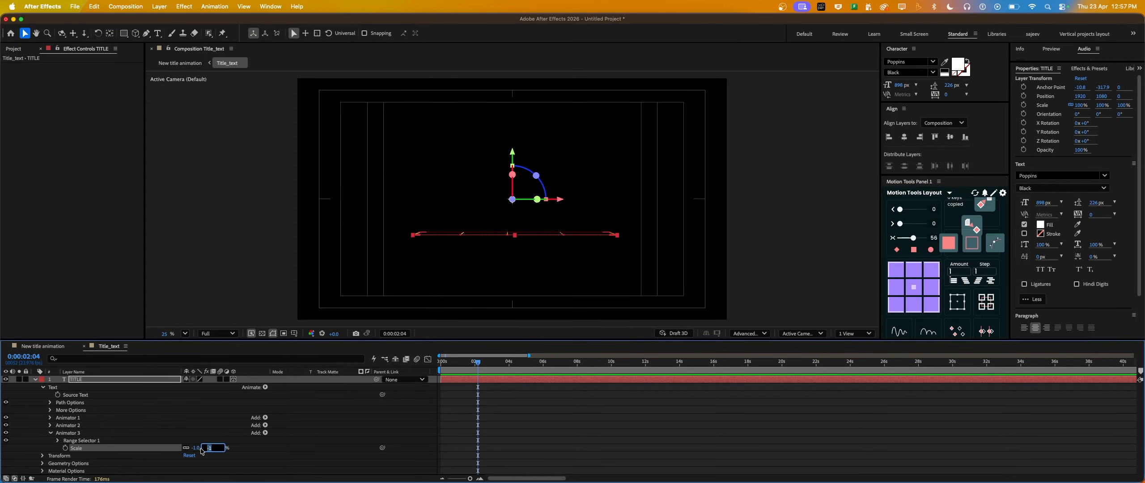
{"action": "type", "text": "0"}
{"action": "key", "text": "Return"}
{"action": "left_click", "coordinate": [353, 435]}
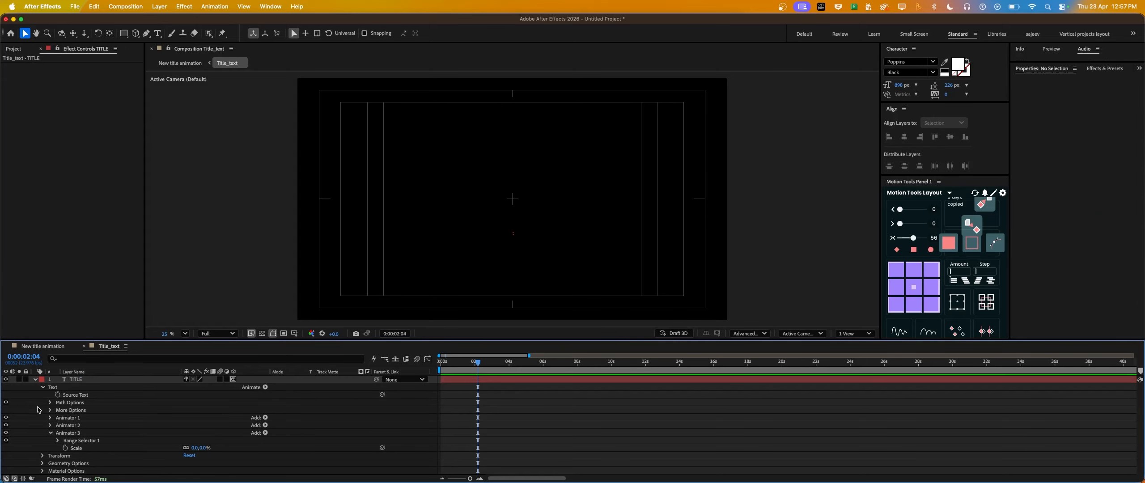
Step: Keyframe the Scale animator's Range Selector Start from 0% at 0:00:00:00 to 100% at 0:00:02:00
{"action": "left_click", "coordinate": [59, 442]}
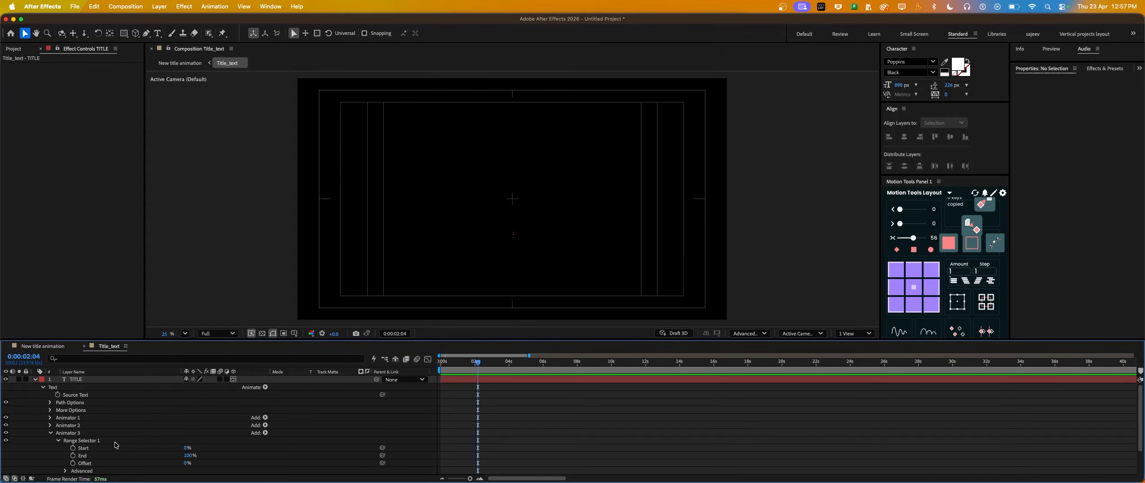
{"action": "left_click_drag", "start_coordinate": [187, 451], "coordinate": [165, 446]}
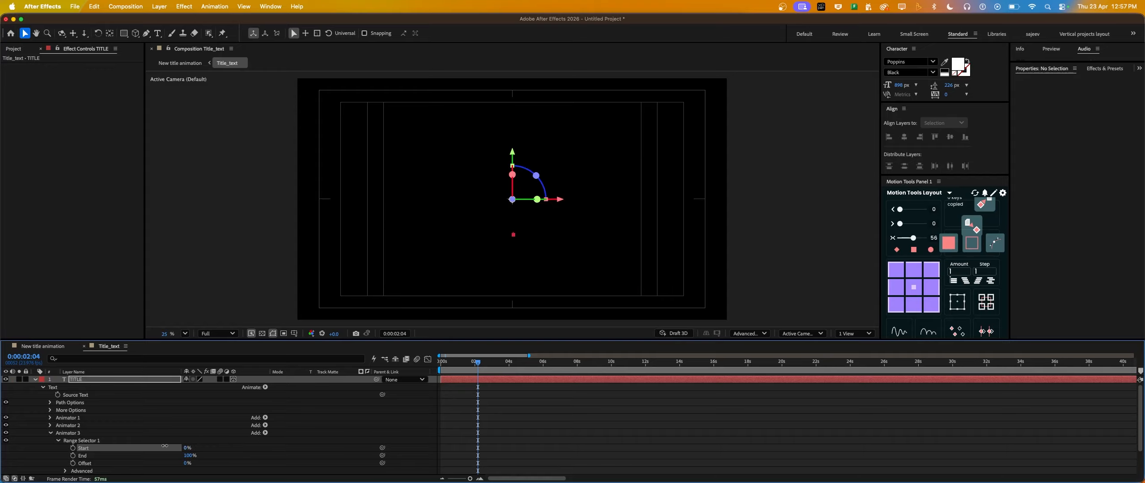
{"action": "left_click", "coordinate": [73, 448]}
{"action": "key", "text": "Home"}
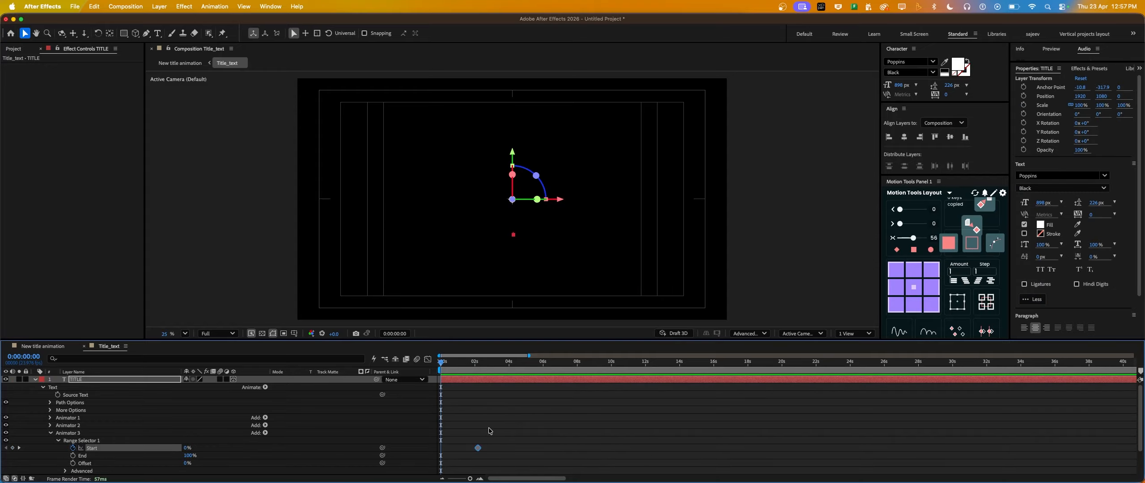
{"action": "left_click_drag", "start_coordinate": [478, 448], "coordinate": [441, 448]}
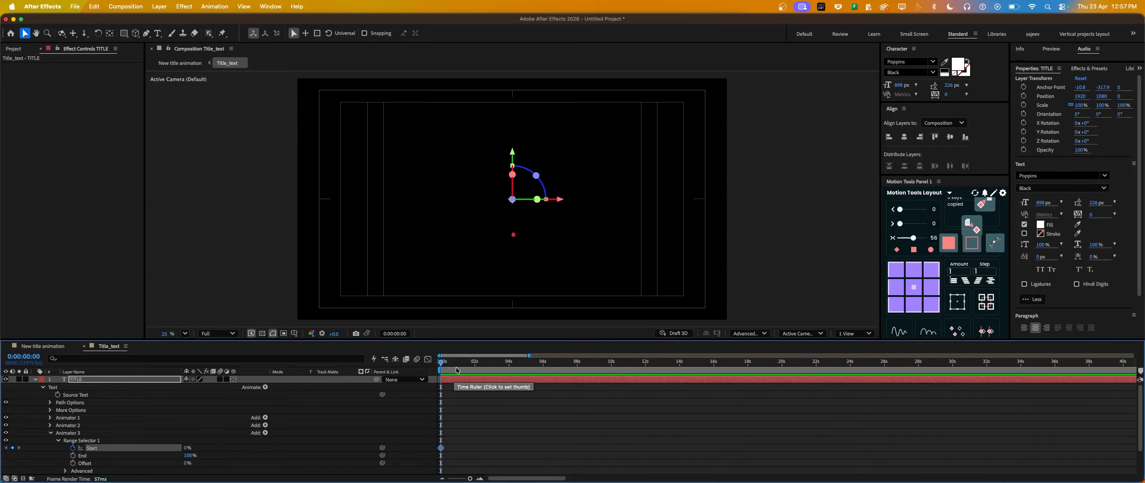
{"action": "left_click_drag", "start_coordinate": [459, 362], "coordinate": [475, 364]}
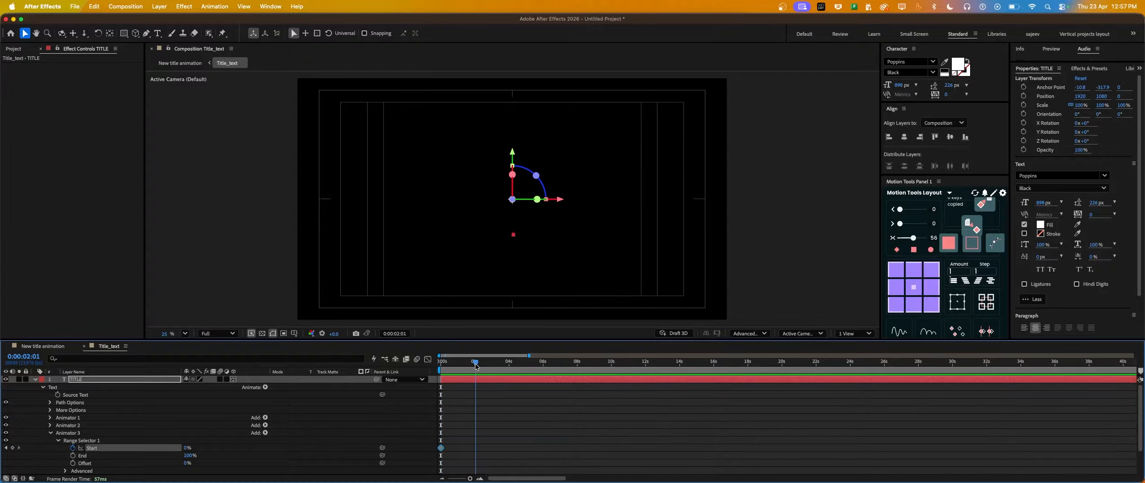
{"action": "left_click_drag", "start_coordinate": [187, 450], "coordinate": [340, 443]}
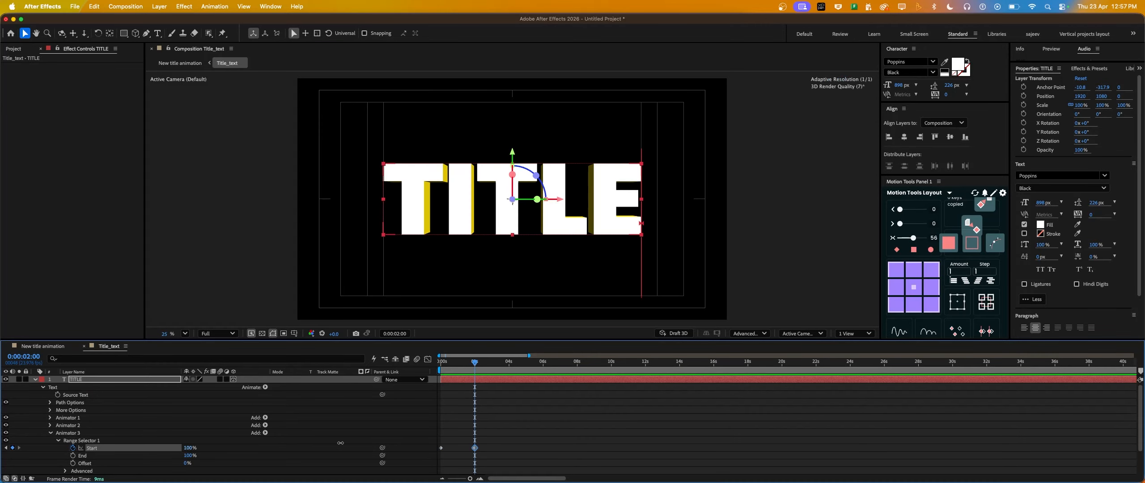
Step: Set the Range Selector Start to 33% at 0:00:00:22
{"action": "mouse_move", "coordinate": [459, 362]}
{"action": "left_mouse_down"}
{"action": "mouse_move", "coordinate": [449, 368]}
{"action": "mouse_move", "coordinate": [457, 379]}
{"action": "left_mouse_up"}
{"action": "left_click_drag", "start_coordinate": [188, 449], "coordinate": [180, 448]}
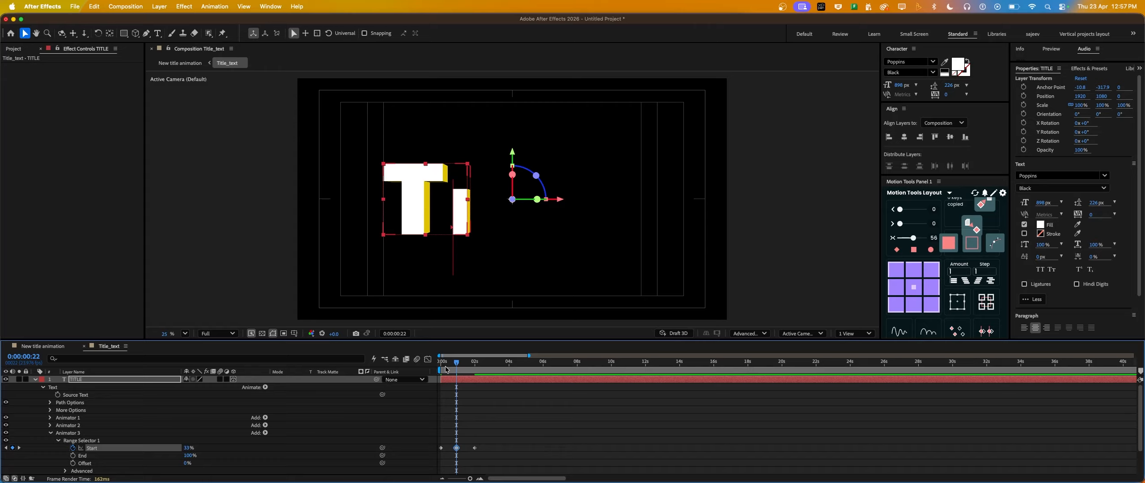
Step: Delete the Range Selector Start keyframe at 0:00:00:22, ease the first and last Start keyframes at 56, and preview
{"action": "left_click_drag", "start_coordinate": [447, 370], "coordinate": [470, 373]}
{"action": "left_click_drag", "start_coordinate": [513, 442], "coordinate": [433, 470]}
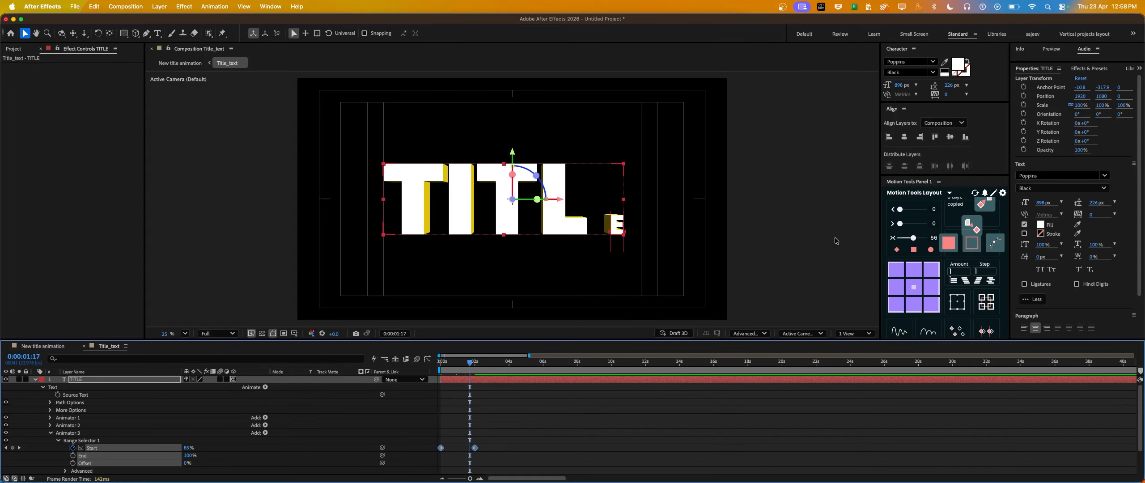
{"action": "left_click", "coordinate": [914, 240]}
{"action": "left_click_drag", "start_coordinate": [469, 374], "coordinate": [401, 375]}
{"action": "key", "text": "space"}
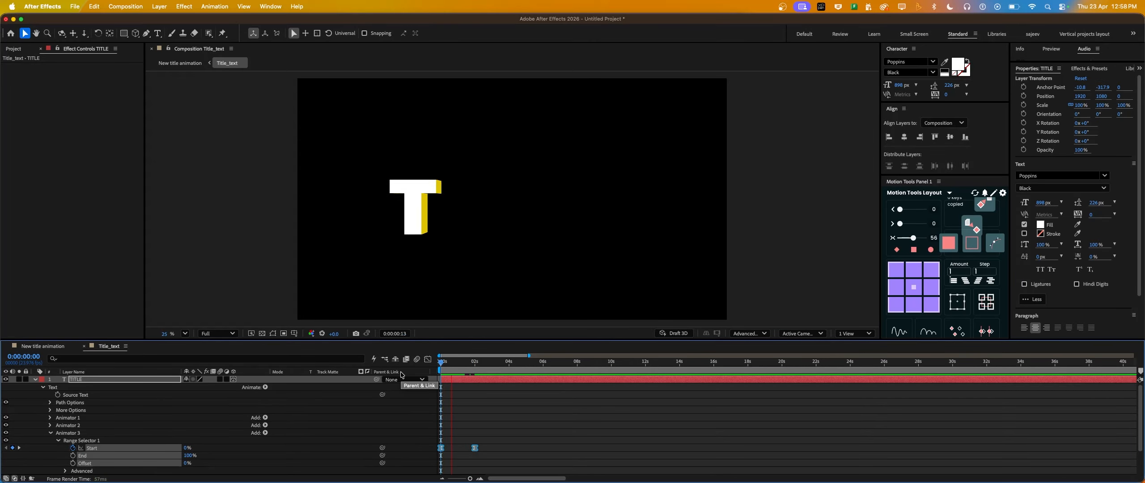
Step: Move the last Range Selector Start keyframe earlier, to just after one second, and preview the letter animation
{"action": "left_click", "coordinate": [450, 366]}
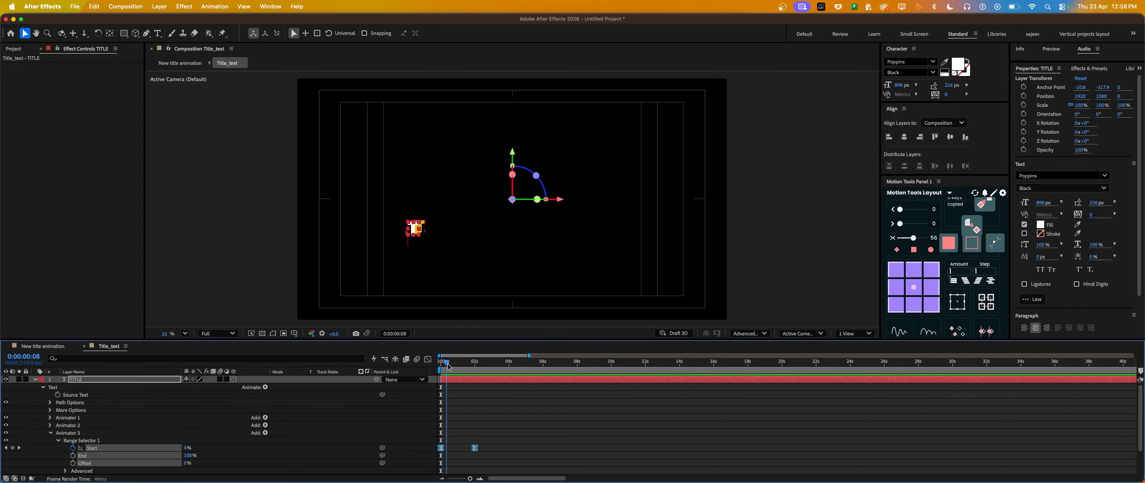
{"action": "left_click_drag", "start_coordinate": [449, 367], "coordinate": [461, 370]}
{"action": "left_click", "coordinate": [153, 433]}
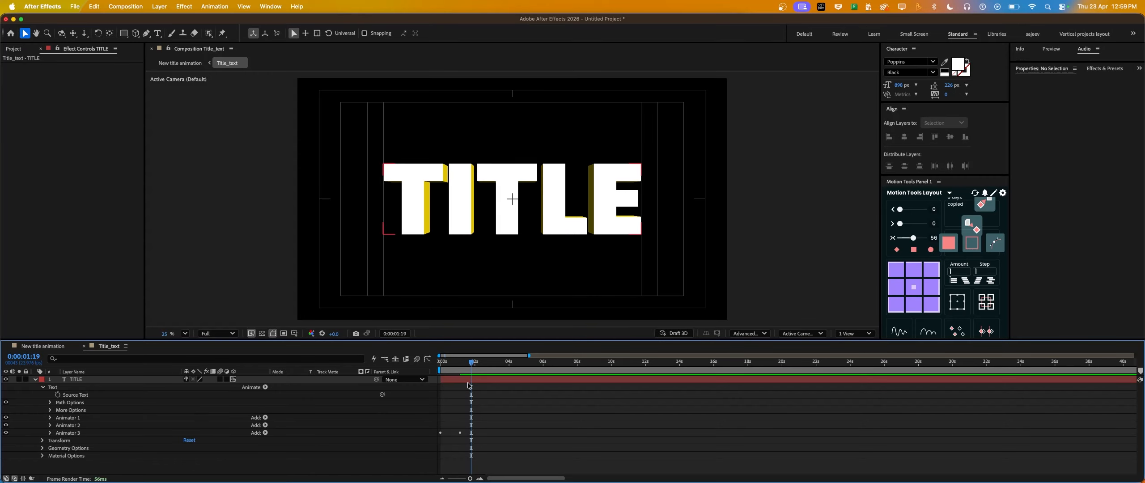
{"action": "left_click", "coordinate": [468, 383]}
{"action": "key", "text": "u"}
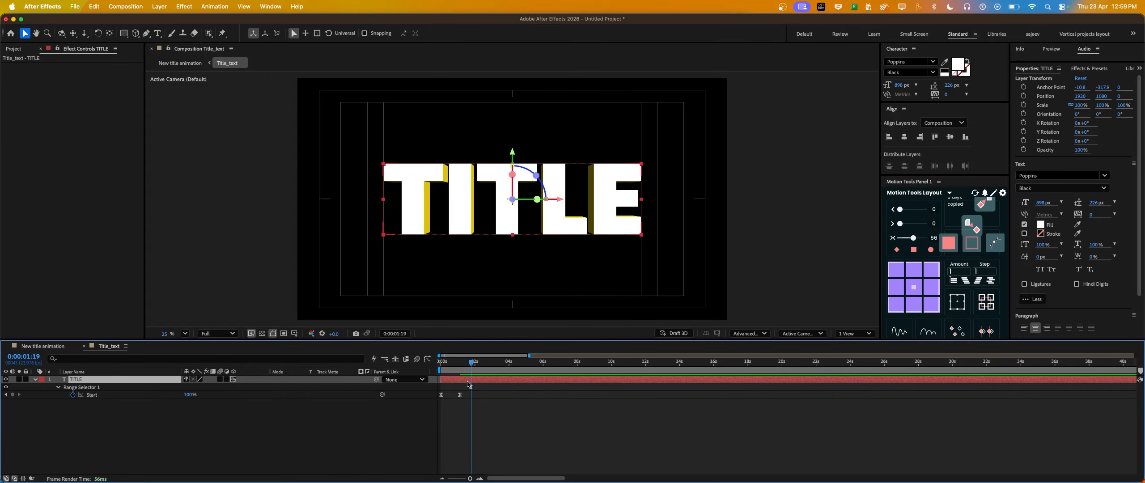
{"action": "left_click_drag", "start_coordinate": [472, 363], "coordinate": [431, 371]}
{"action": "key", "text": "space"}
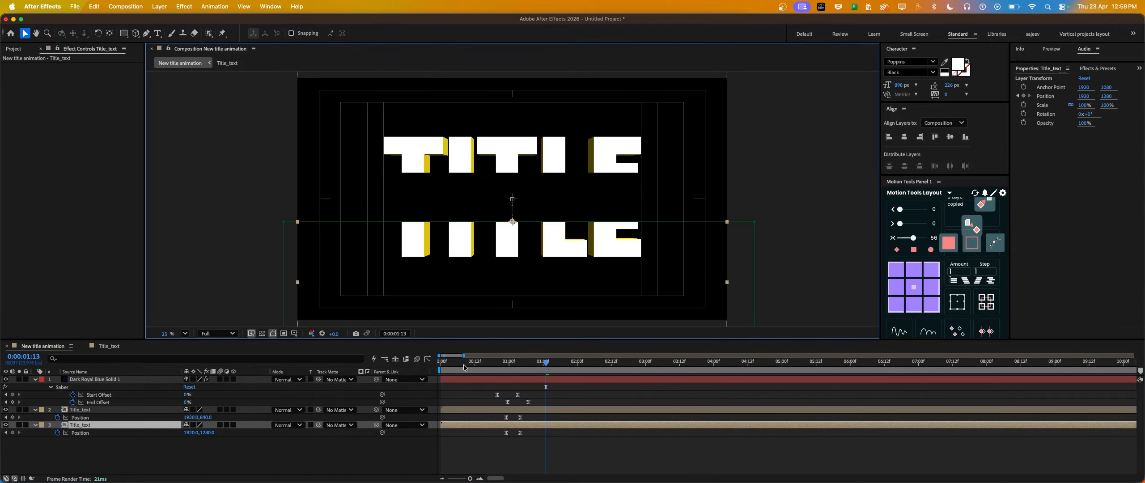
Step: In New title animation, shift all Saber offset and Title_text Position keyframes earlier, starting at about 0:00:00:10, and preview
{"action": "key", "text": "space"}
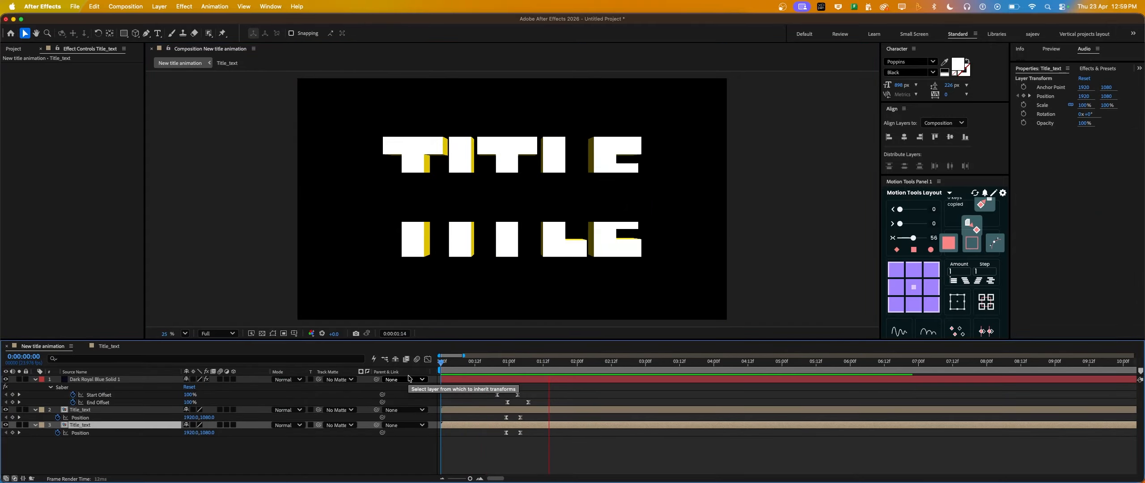
{"action": "left_click", "coordinate": [462, 371]}
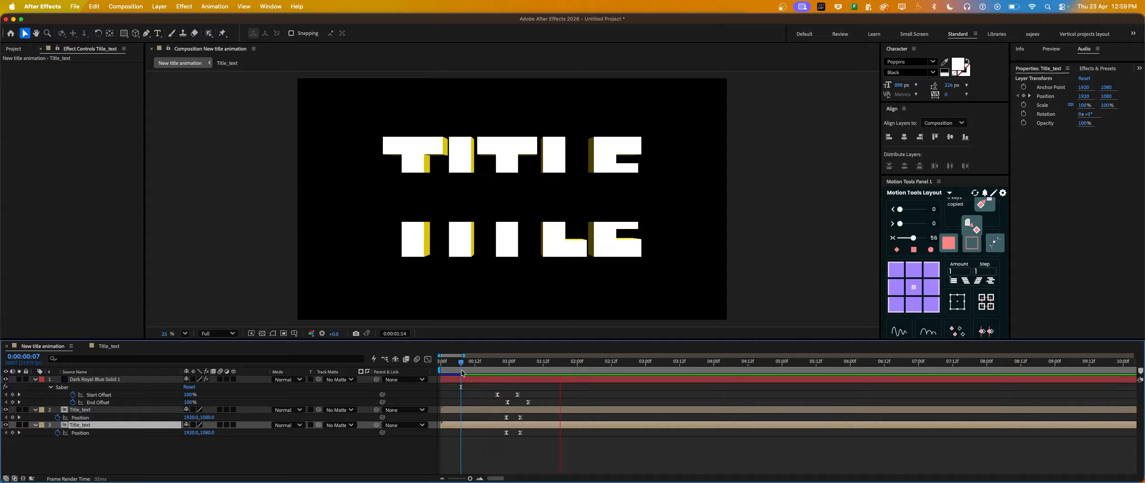
{"action": "left_click_drag", "start_coordinate": [463, 373], "coordinate": [525, 433]}
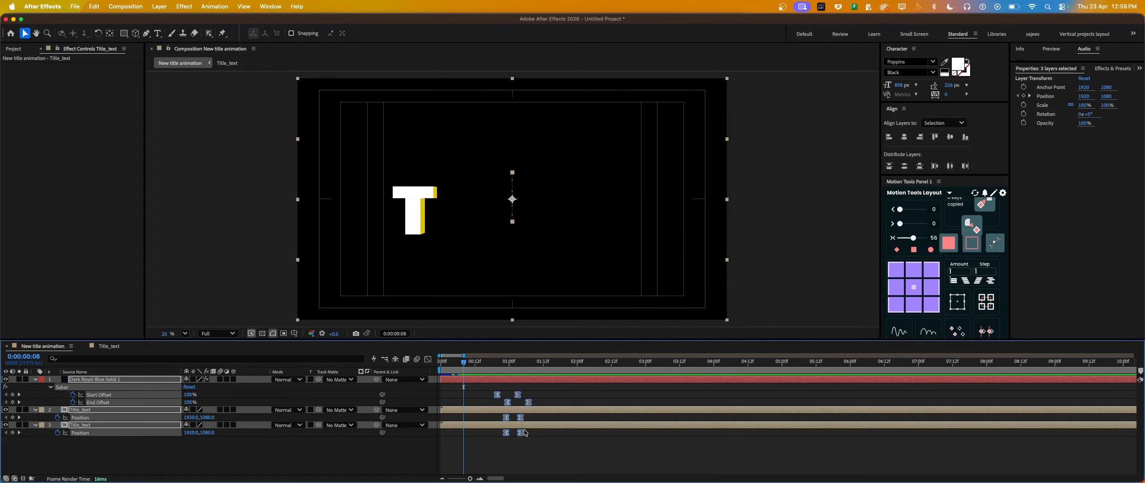
{"action": "left_click_drag", "start_coordinate": [498, 398], "coordinate": [471, 399]}
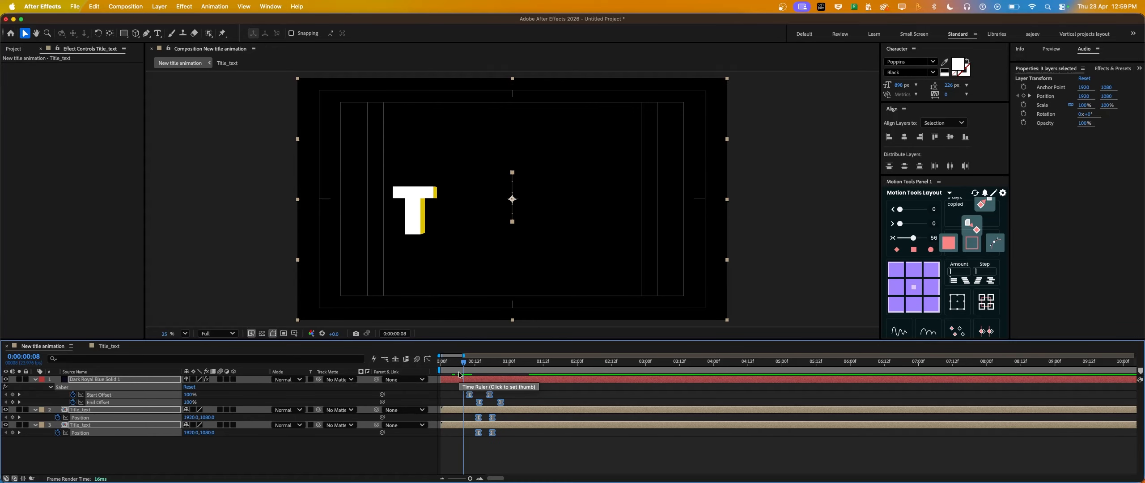
{"action": "key", "text": "Home"}
{"action": "key", "text": "space"}
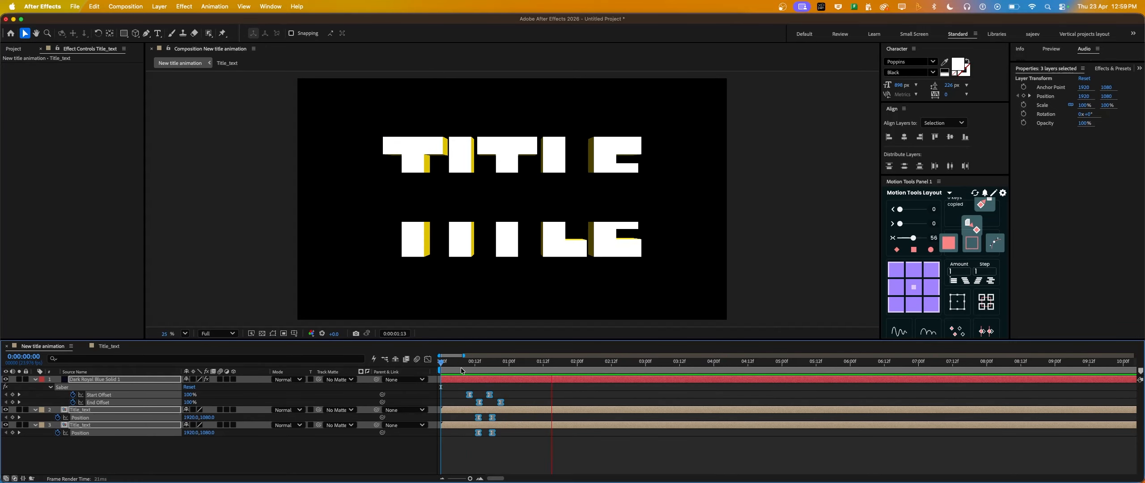
Step: Retime the Saber offset and Position keyframes so that both Title_text halves start moving at 0:00:00:18
{"action": "left_click", "coordinate": [444, 363]}
{"action": "key", "text": "space"}
{"action": "left_click_drag", "start_coordinate": [448, 365], "coordinate": [438, 389]}
{"action": "key", "text": "space"}
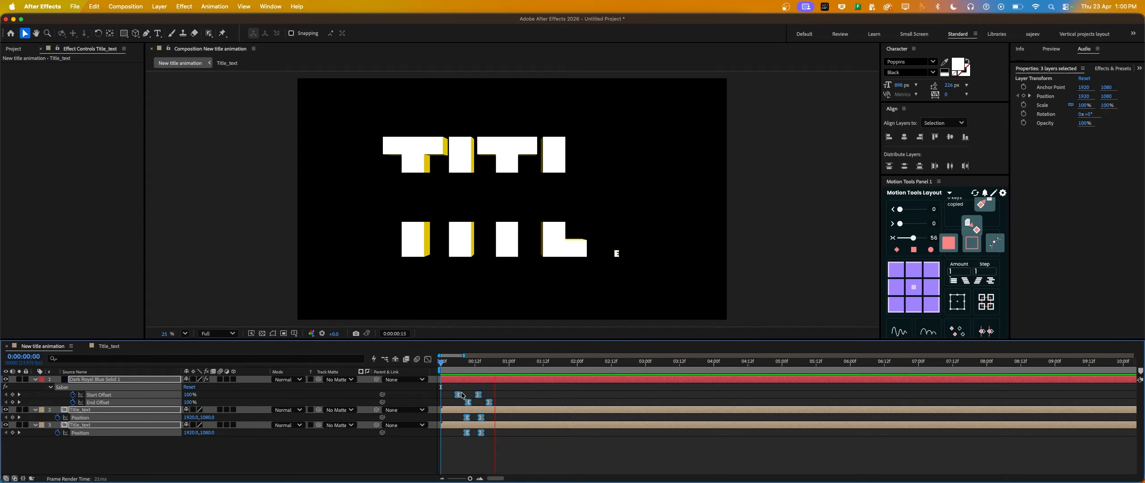
{"action": "left_click", "coordinate": [501, 385]}
{"action": "left_click_drag", "start_coordinate": [502, 384], "coordinate": [492, 385]}
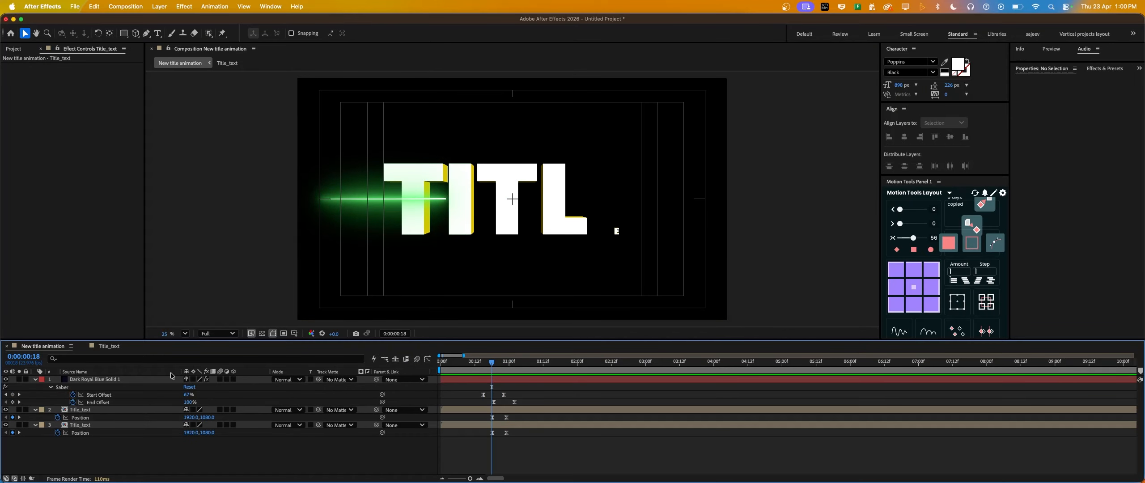
Step: Add a text layer reading "text here" over the title and set its font size to 429 px
{"action": "left_click", "coordinate": [35, 380]}
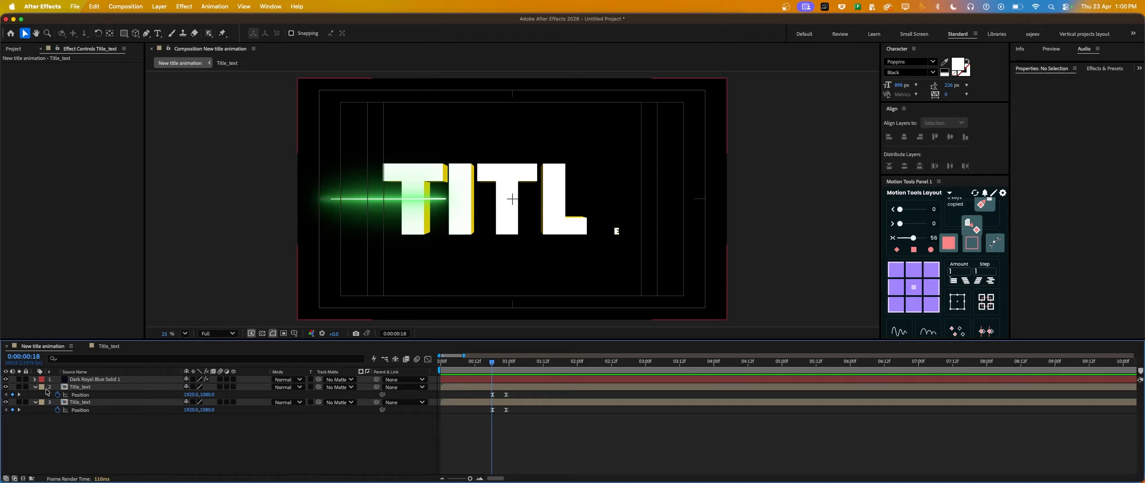
{"action": "left_click", "coordinate": [157, 34]}
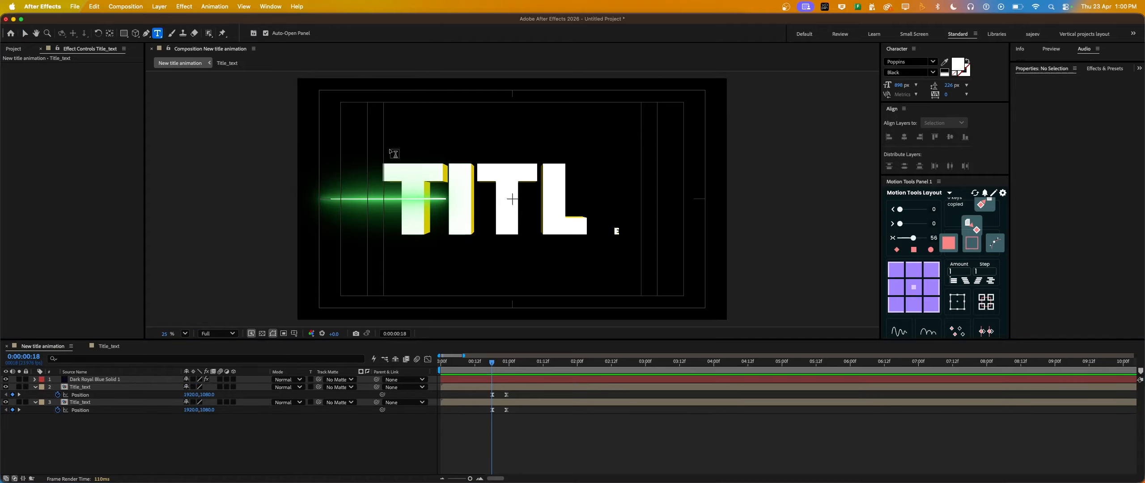
{"action": "left_click", "coordinate": [394, 131]}
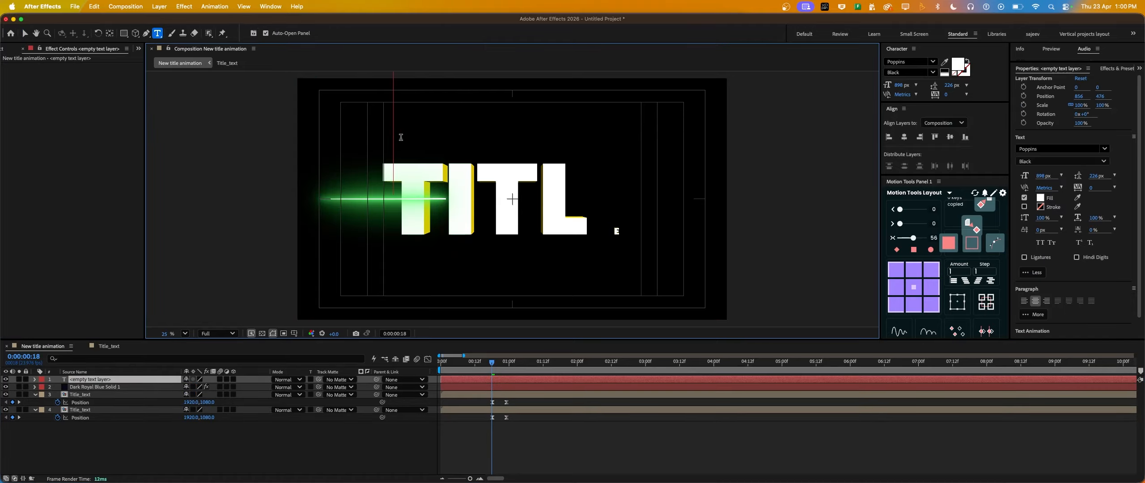
{"action": "type", "text": "text here"}
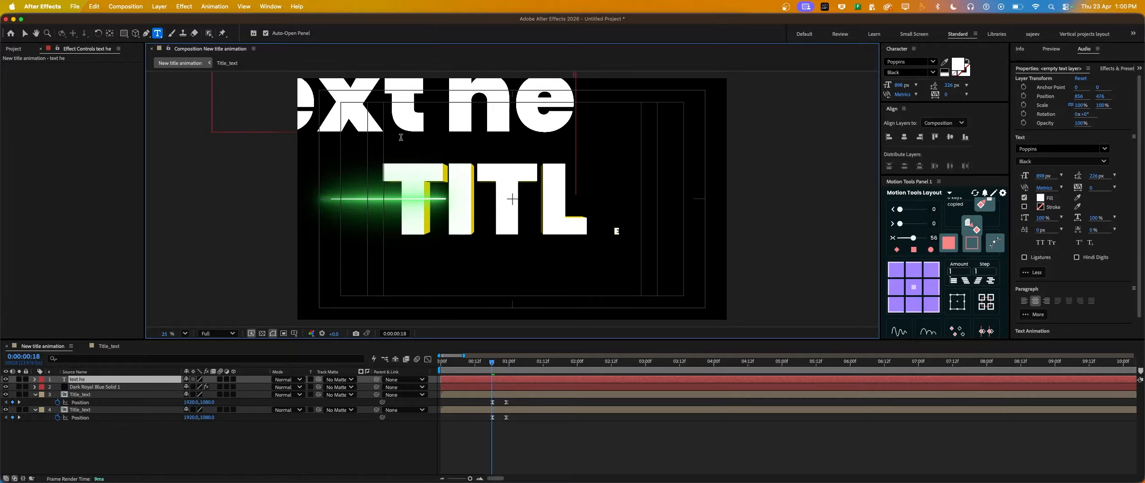
{"action": "left_click", "coordinate": [22, 35]}
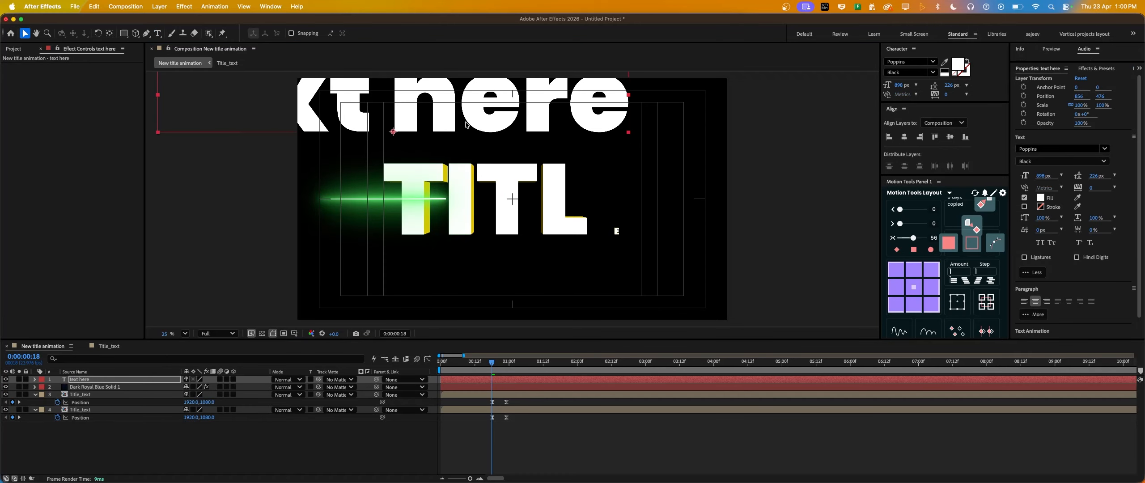
{"action": "left_click_drag", "start_coordinate": [349, 117], "coordinate": [435, 191]}
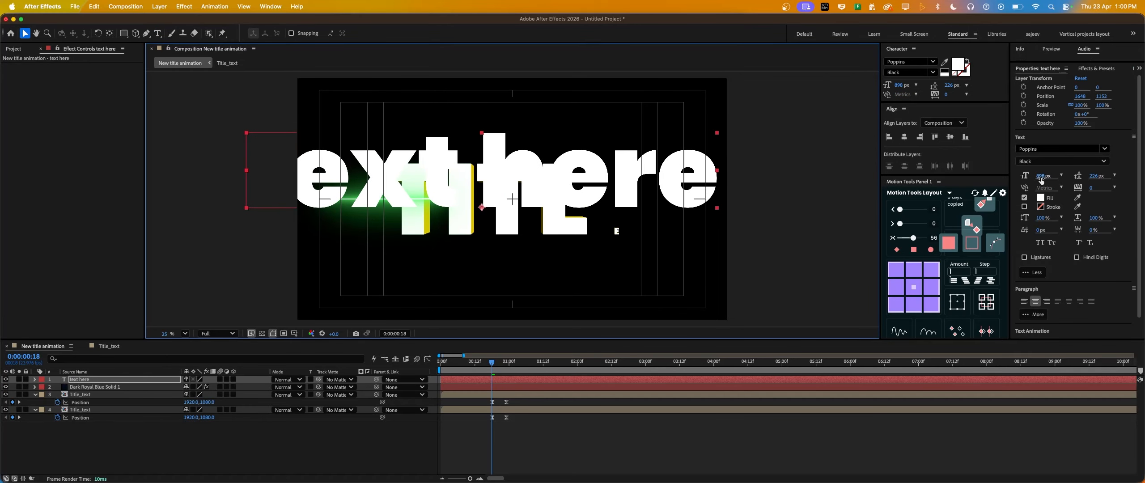
{"action": "left_click_drag", "start_coordinate": [1042, 180], "coordinate": [843, 193]}
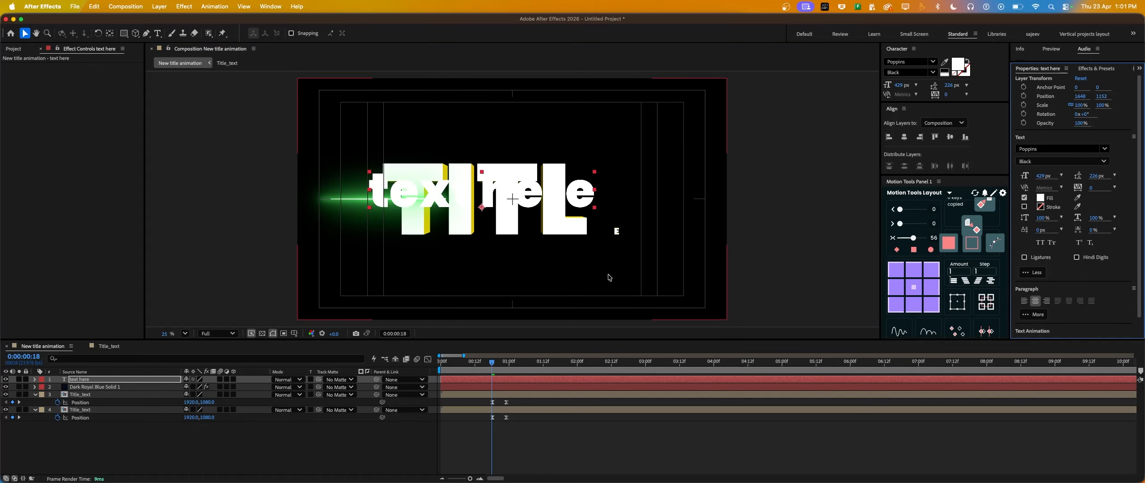
Step: Set the new text in All Caps and place it in the gap between the title halves at 0:00:01:04
{"action": "left_click_drag", "start_coordinate": [501, 365], "coordinate": [520, 374]}
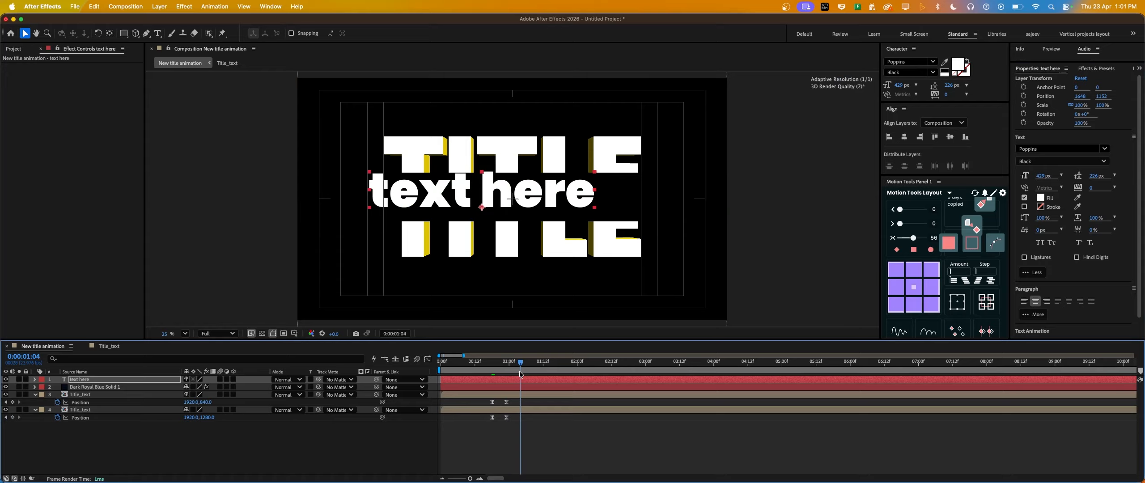
{"action": "left_click", "coordinate": [1041, 243]}
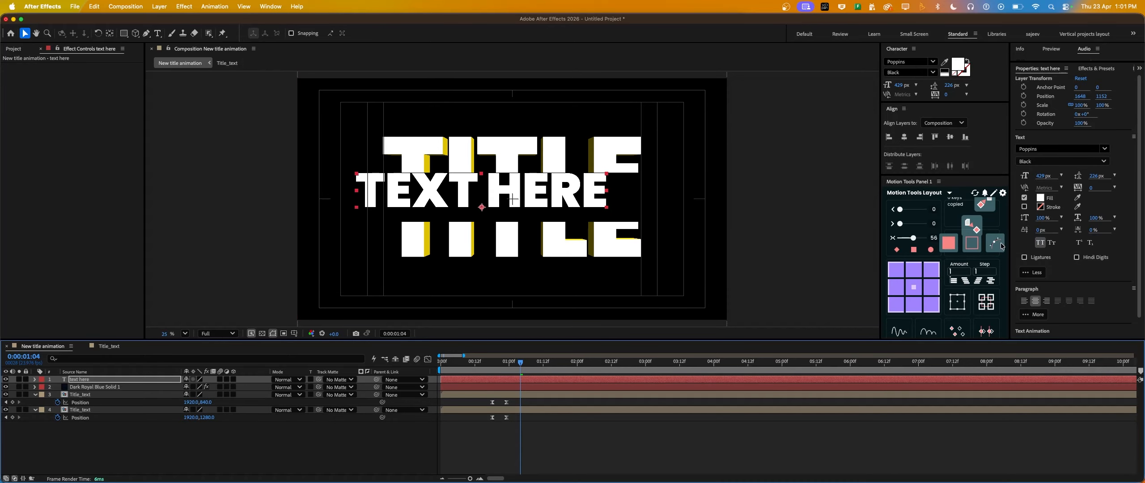
{"action": "left_click_drag", "start_coordinate": [447, 197], "coordinate": [479, 205]}
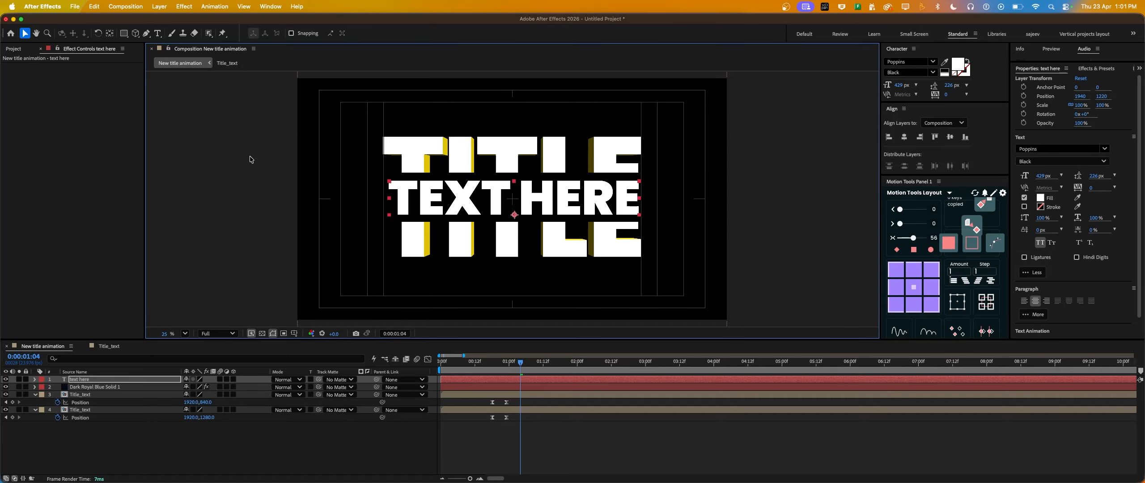
Step: Show the rulers and add vertical guides at both outer edges of the title plus a horizontal guide through the composition's centre
{"action": "key", "text": "super+r"}
{"action": "left_click_drag", "start_coordinate": [150, 116], "coordinate": [385, 117]}
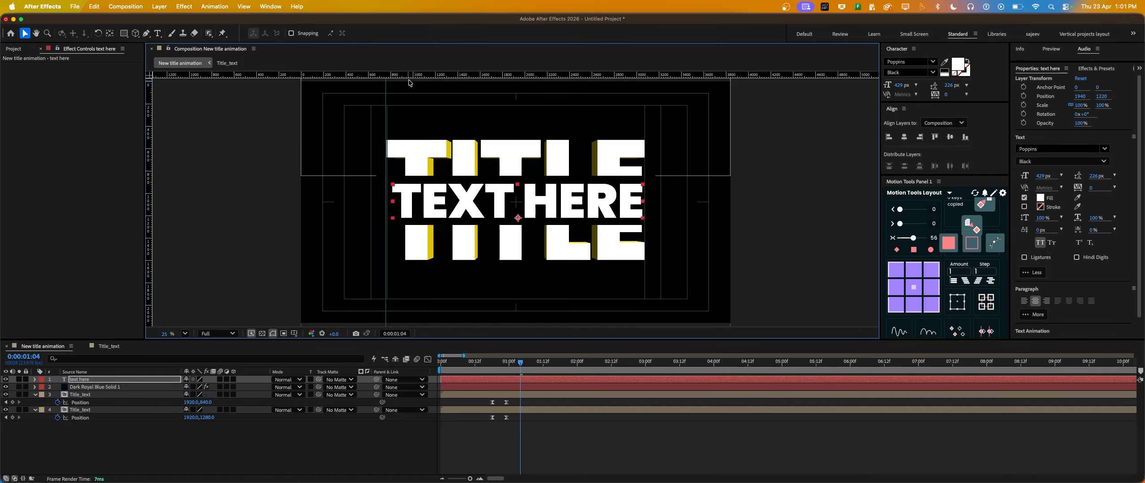
{"action": "left_click_drag", "start_coordinate": [152, 146], "coordinate": [644, 107]}
{"action": "left_click_drag", "start_coordinate": [562, 77], "coordinate": [562, 202]}
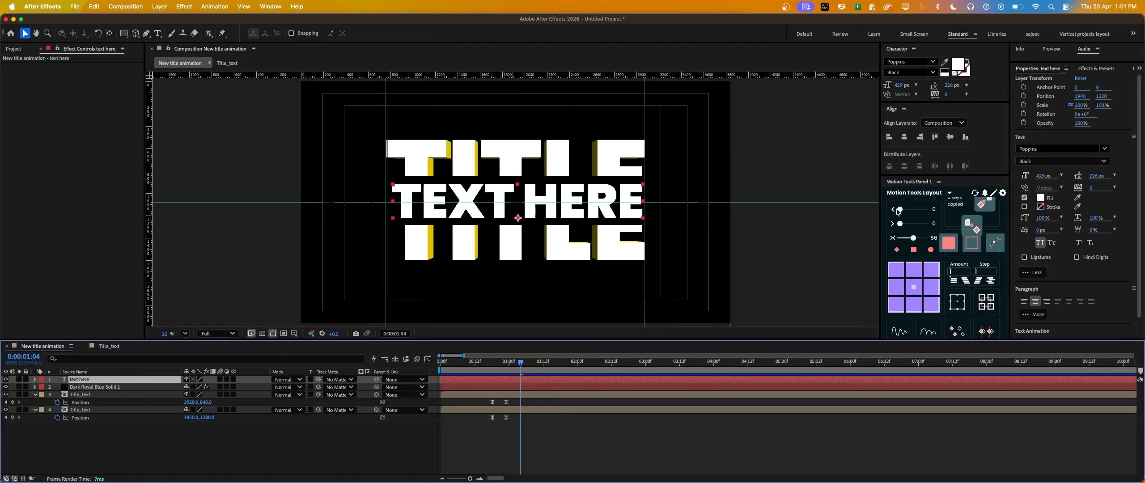
Step: Centre the text layer's anchor point and align the layer horizontally and vertically to the composition centre
{"action": "left_click", "coordinate": [914, 290]}
{"action": "left_click", "coordinate": [905, 137]}
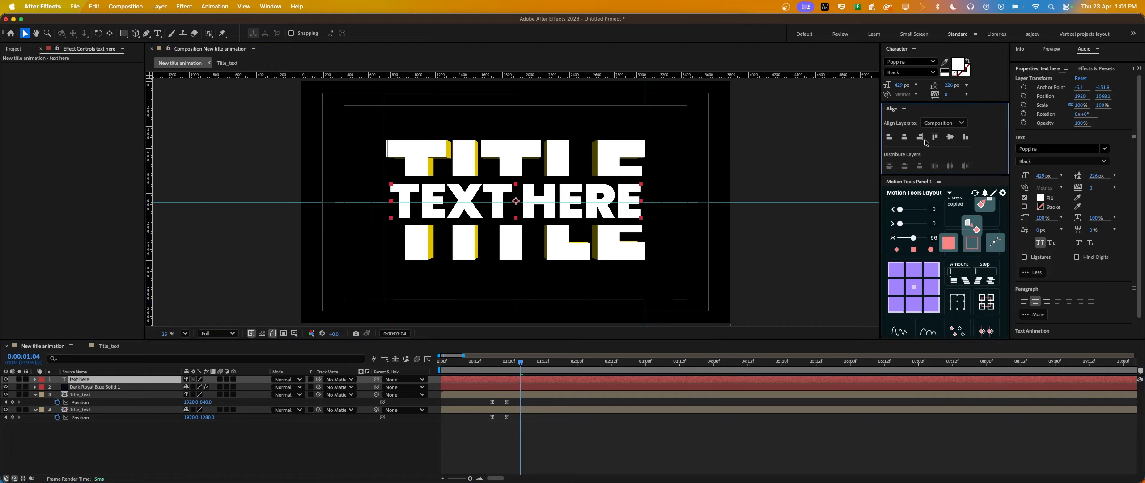
{"action": "left_click", "coordinate": [950, 137]}
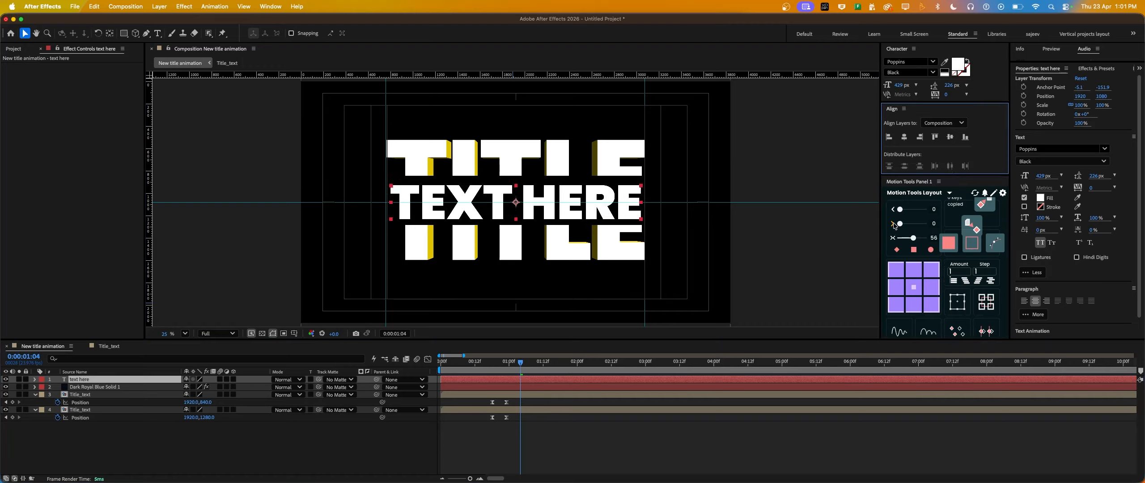
Step: Enlarge the text to 442 px to span the width between the two vertical guides
{"action": "left_click_drag", "start_coordinate": [901, 84], "coordinate": [902, 83]}
{"action": "key", "text": "Up"}
{"action": "key", "text": "Up"}
{"action": "key", "text": "Up"}
{"action": "key", "text": "Up"}
{"action": "key", "text": "Up"}
{"action": "key", "text": "Up"}
{"action": "key", "text": "Up"}
{"action": "key", "text": "Up"}
{"action": "key", "text": "Up"}
{"action": "key", "text": "Up"}
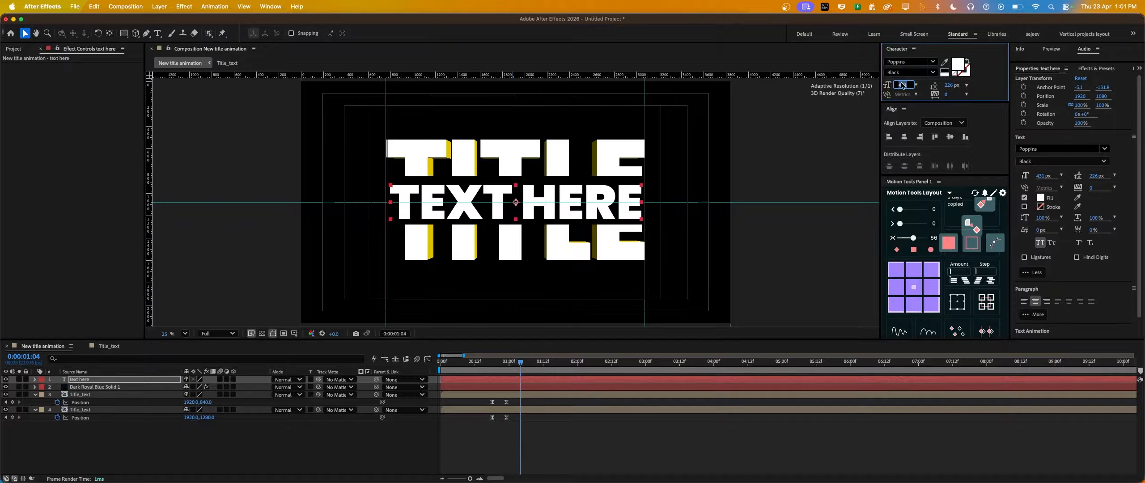
{"action": "key", "text": "Up"}
{"action": "key", "text": "Up"}
{"action": "key", "text": "Up"}
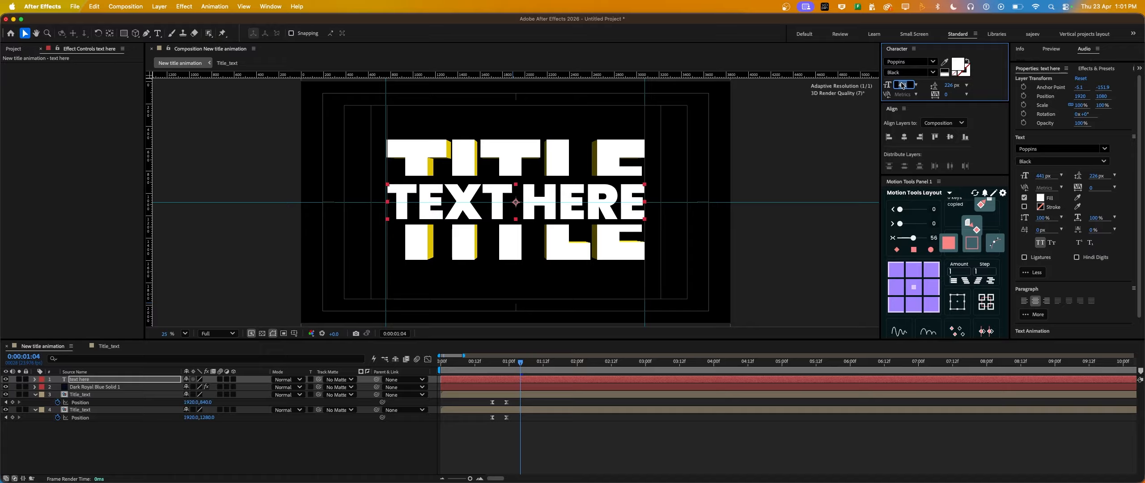
Step: Recentre the resized text's anchor point and realign the layer to the middle of the composition
{"action": "left_click", "coordinate": [914, 288]}
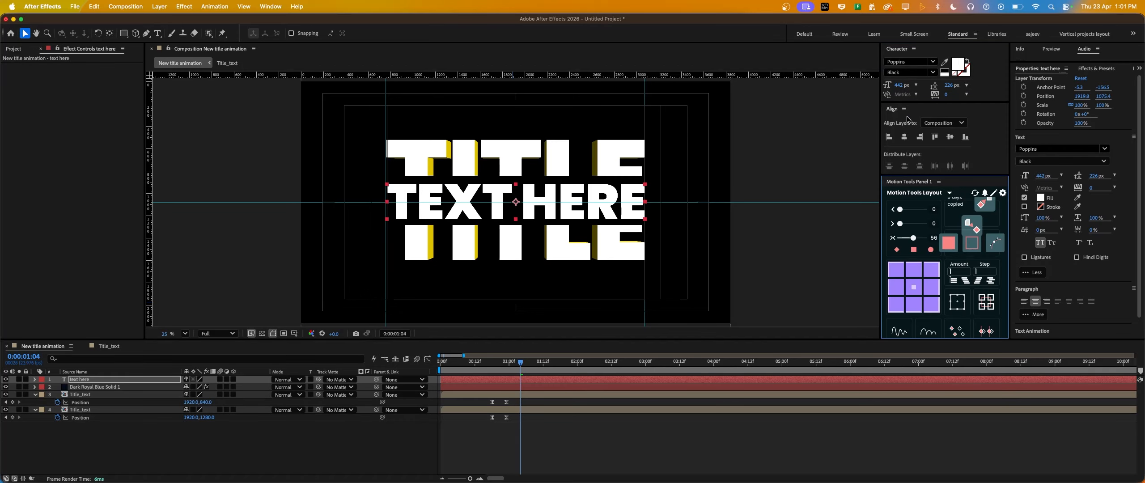
{"action": "left_click", "coordinate": [906, 141]}
{"action": "left_click", "coordinate": [950, 138]}
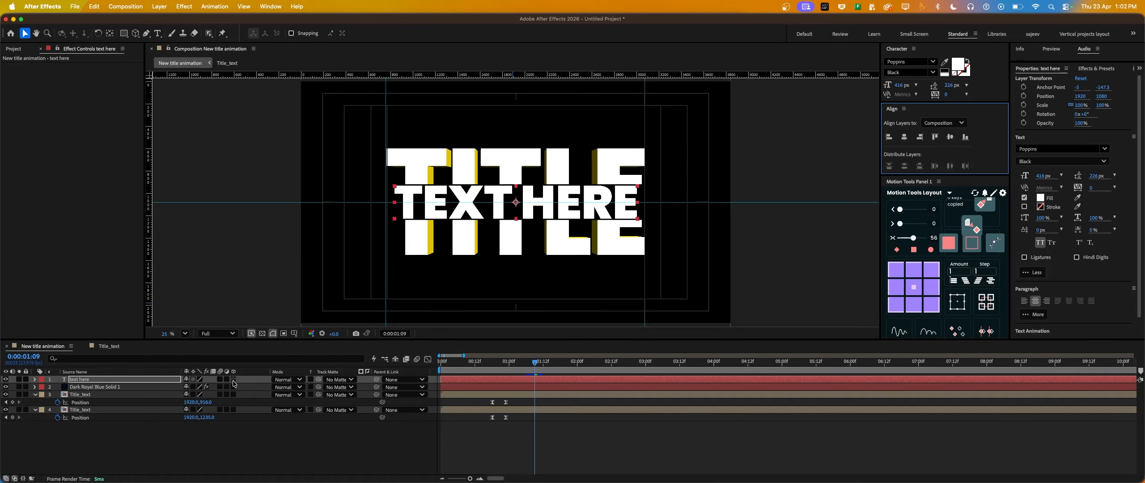
Step: Make the text layer 3D with an Extrusion Depth of just under 200, and turn off its All Caps style
{"action": "left_click", "coordinate": [233, 380]}
{"action": "left_click", "coordinate": [36, 380]}
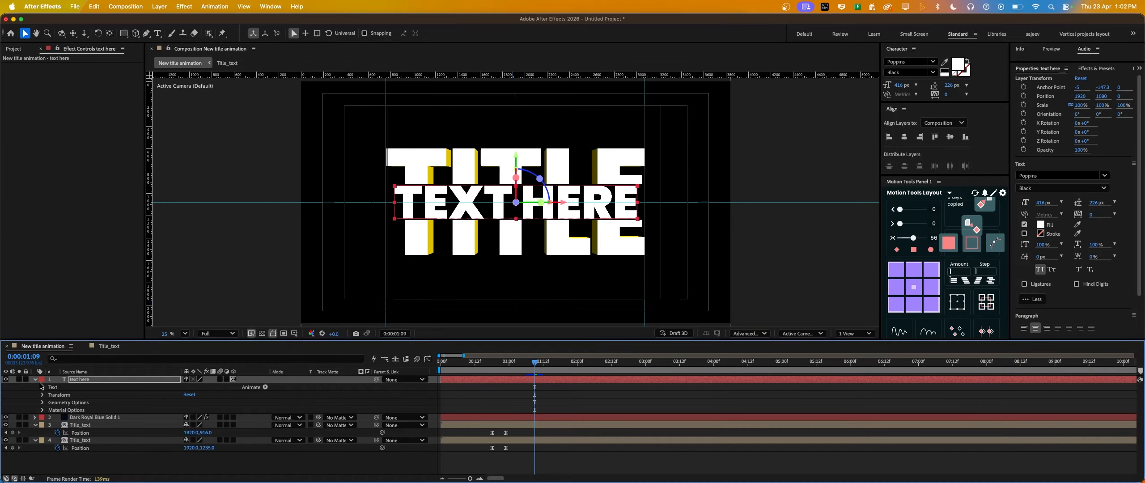
{"action": "left_click", "coordinate": [43, 403]}
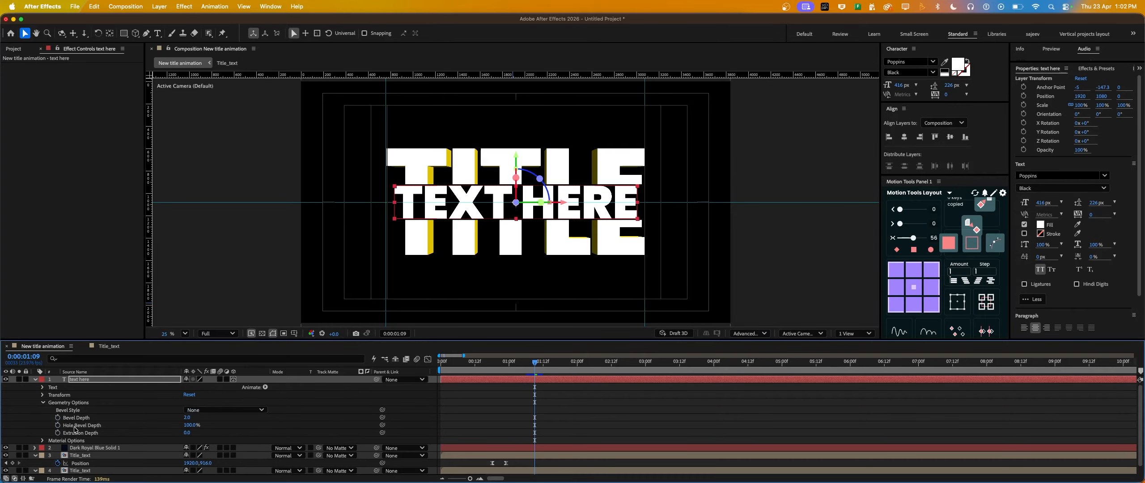
{"action": "left_click_drag", "start_coordinate": [186, 434], "coordinate": [534, 427]}
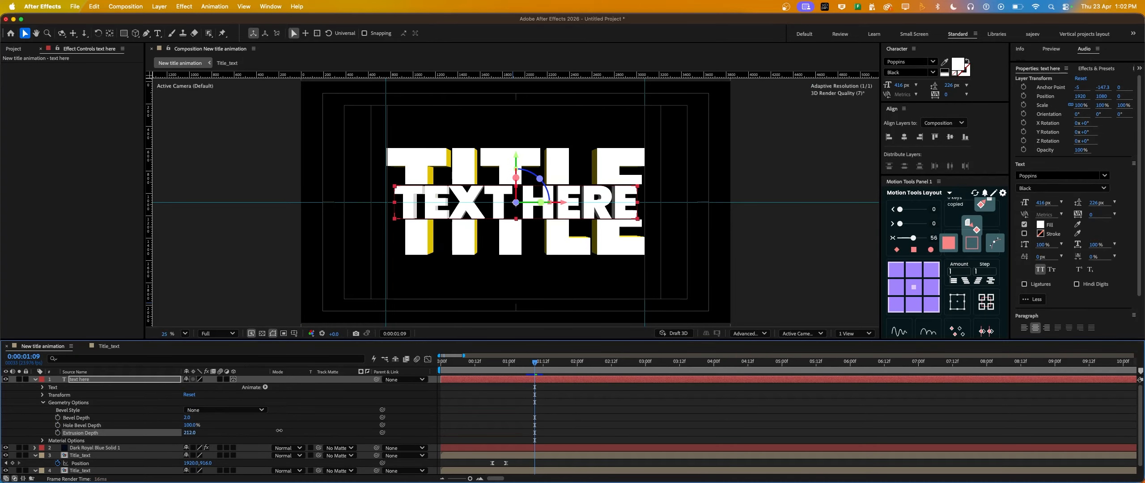
{"action": "left_click_drag", "start_coordinate": [777, 429], "coordinate": [451, 438]}
{"action": "left_click", "coordinate": [1043, 271]}
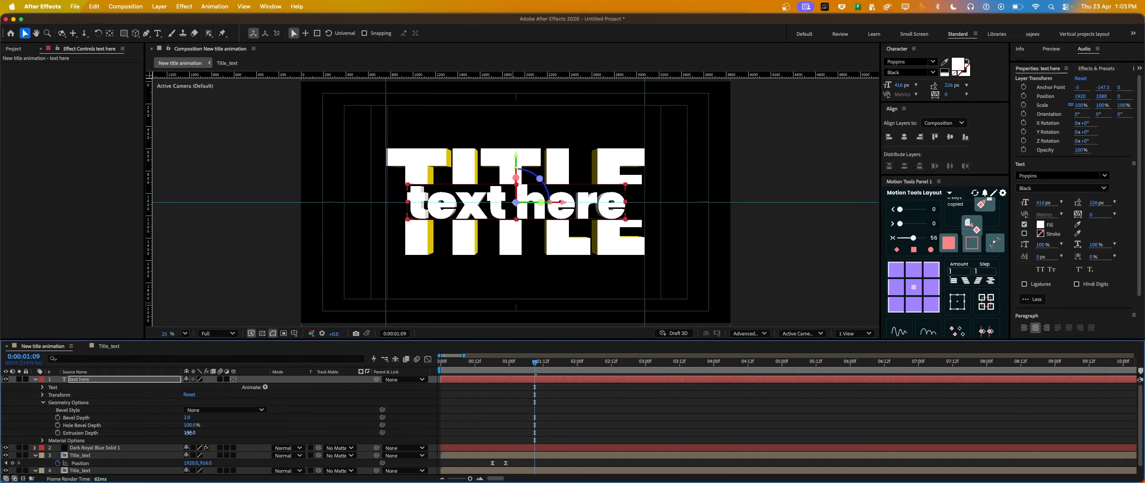
Step: Set the text layer's Extrusion Depth to 100 and reduce its font size to 319 px
{"action": "left_click_drag", "start_coordinate": [190, 433], "coordinate": [148, 433]}
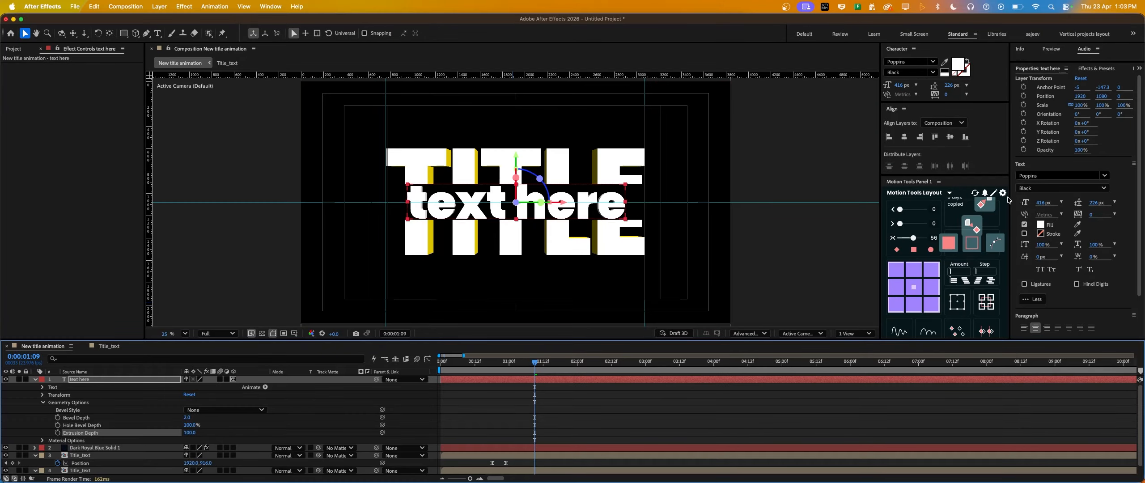
{"action": "left_click_drag", "start_coordinate": [1042, 203], "coordinate": [998, 203]}
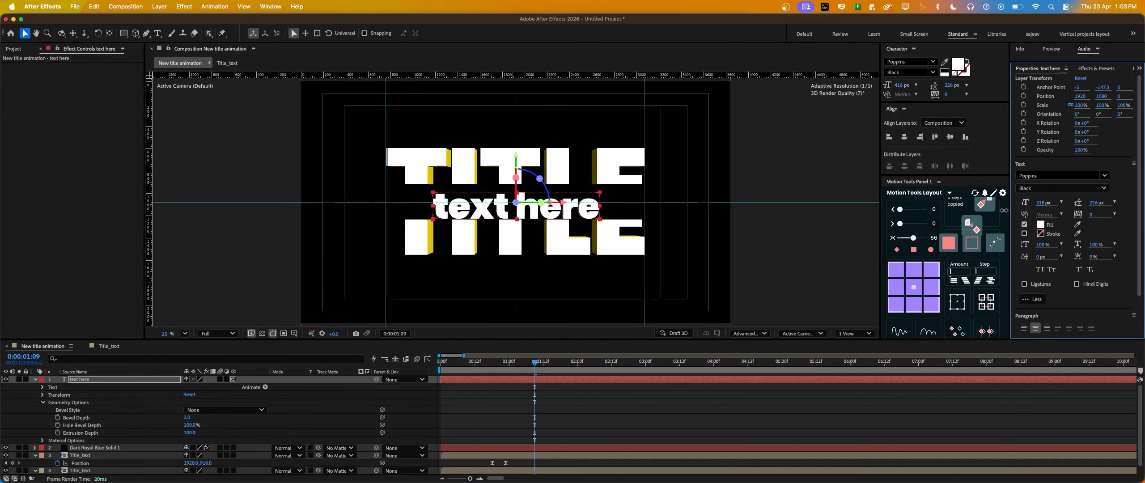
Step: Recentre the text's anchor point and move the layer up to Y 1078.4 so it sits midway between the title halves
{"action": "left_click", "coordinate": [914, 287]}
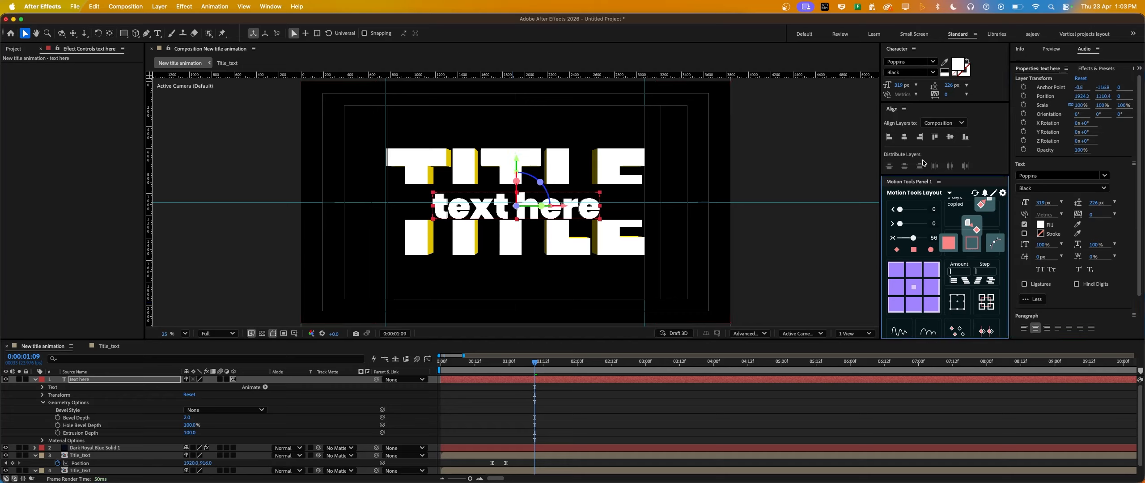
{"action": "left_click", "coordinate": [950, 138]}
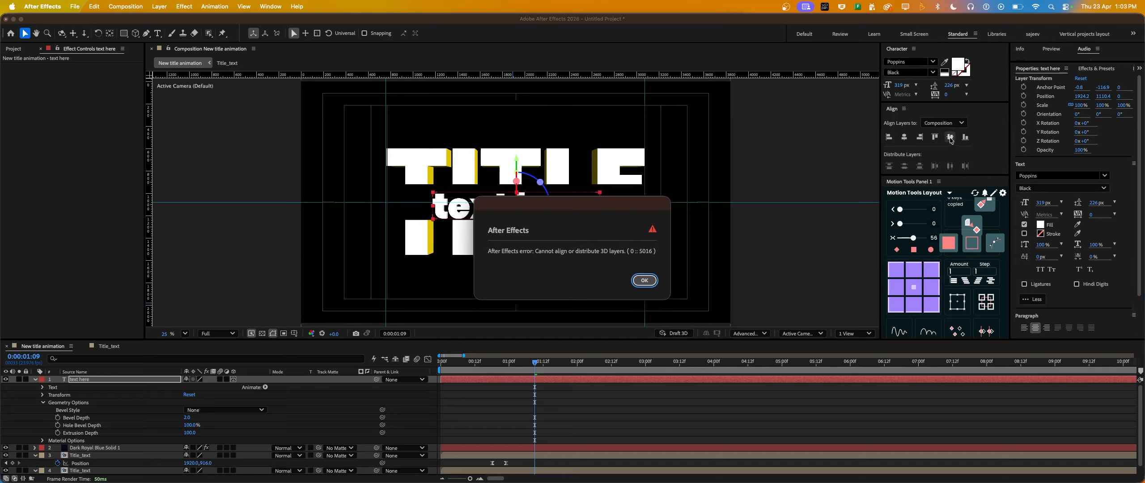
{"action": "left_click", "coordinate": [642, 281]}
{"action": "left_click_drag", "start_coordinate": [516, 160], "coordinate": [517, 156]}
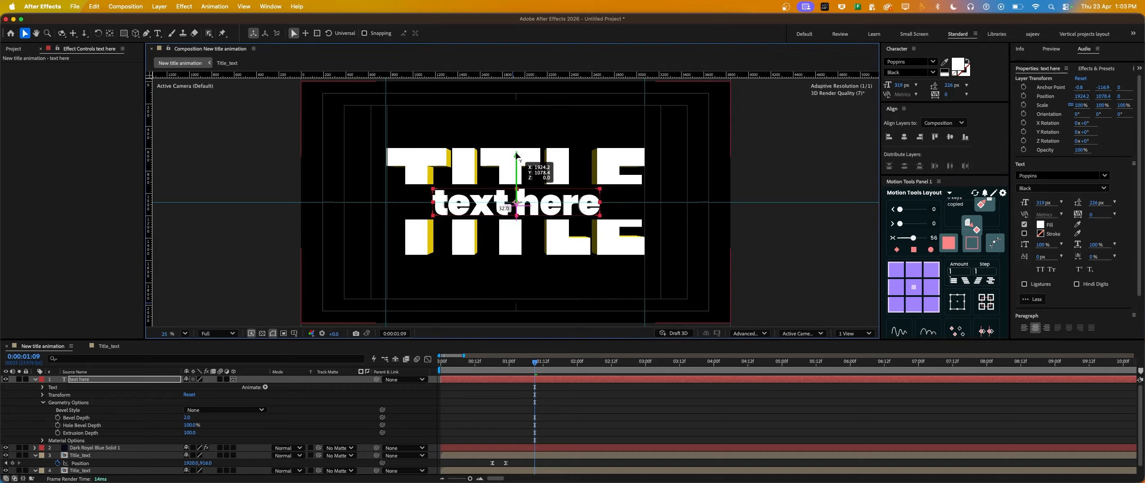
{"action": "key", "text": "u"}
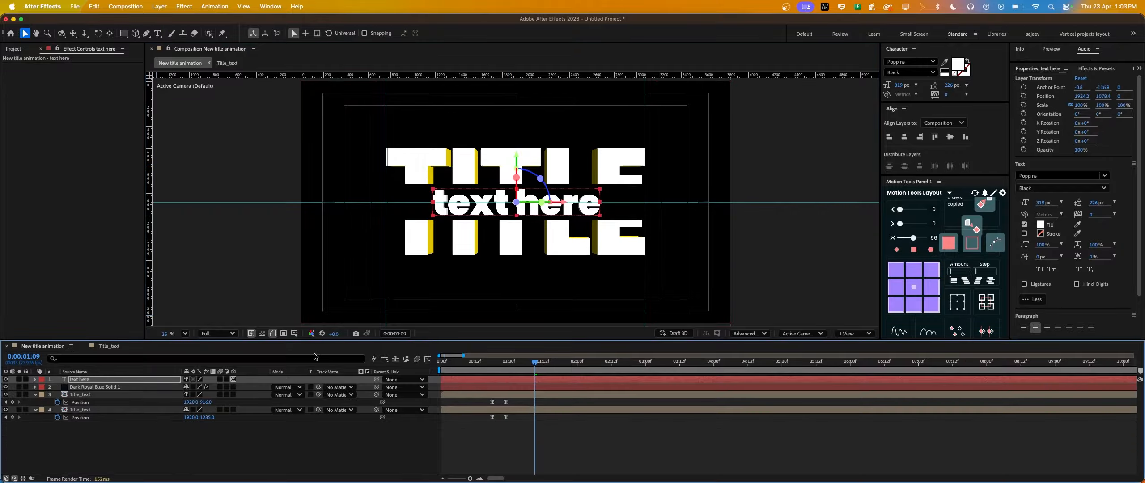
Step: Change the text layer's fill colour to saturated lime green B3FF00
{"action": "left_click", "coordinate": [1041, 224]}
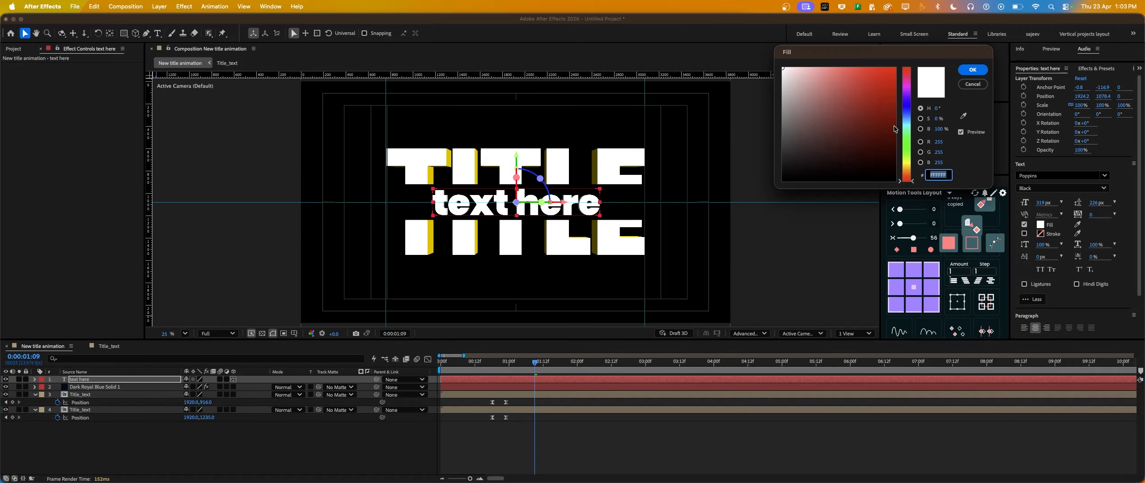
{"action": "type", "text": "0080FF"}
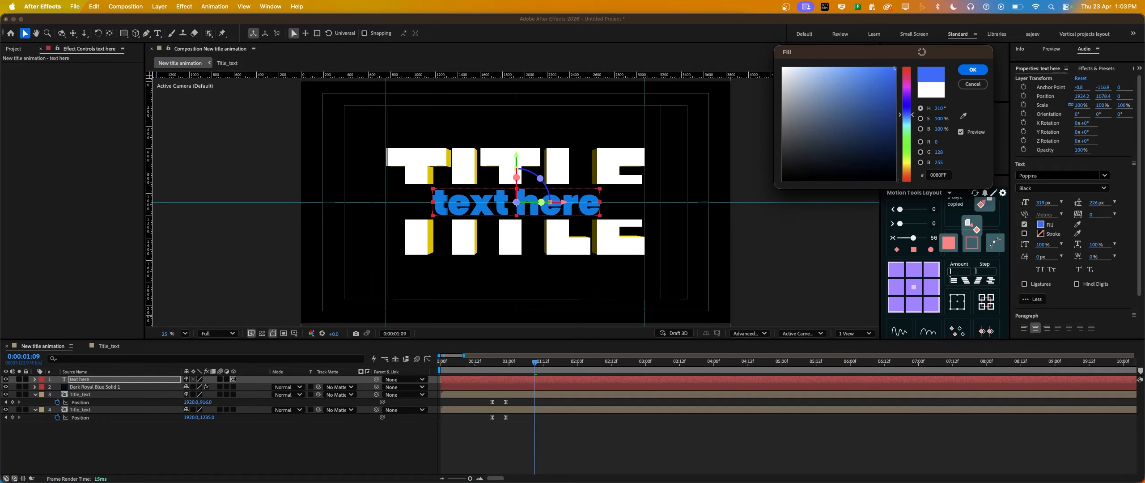
{"action": "left_click_drag", "start_coordinate": [911, 122], "coordinate": [911, 158]}
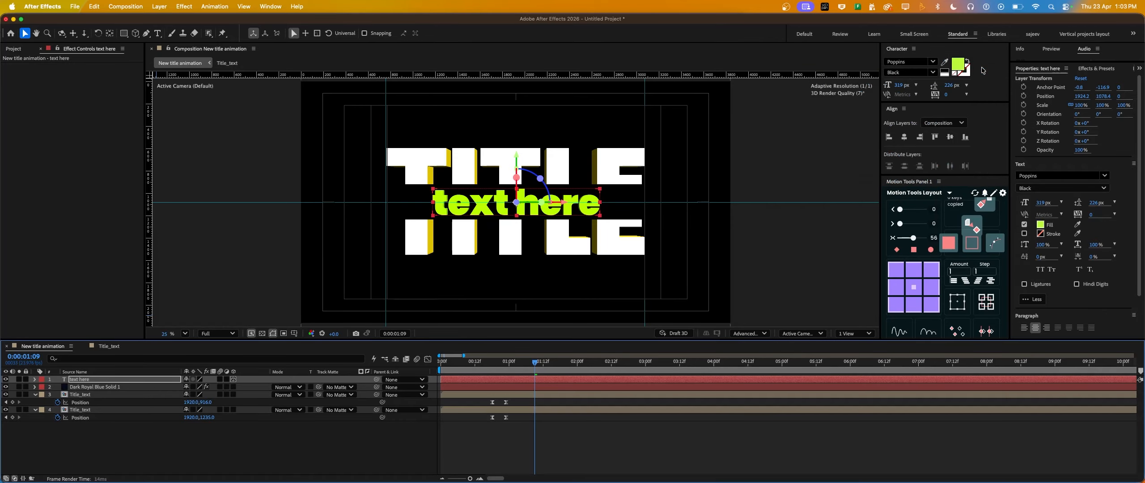
{"action": "key", "text": "Return"}
{"action": "left_click", "coordinate": [946, 62]}
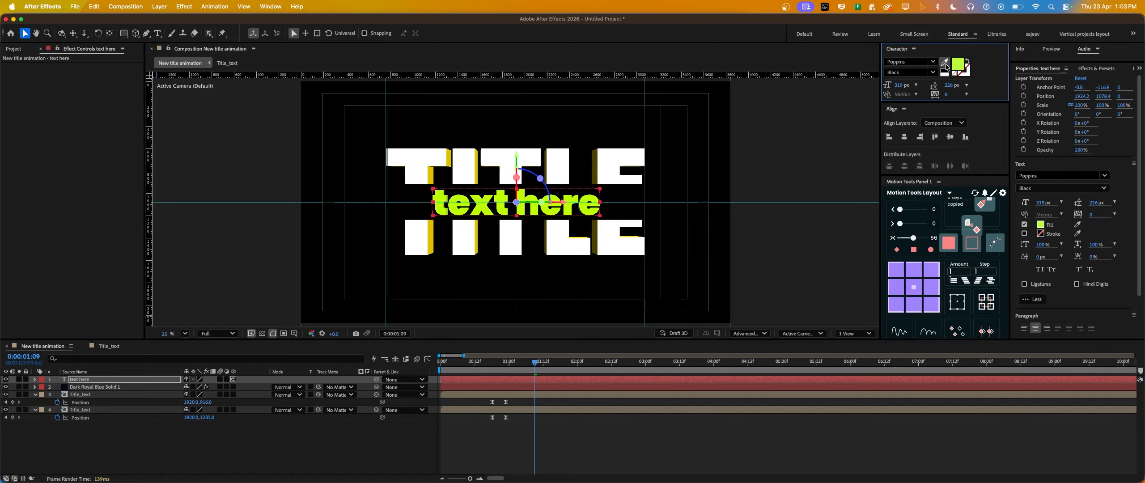
{"action": "left_click", "coordinate": [437, 231]}
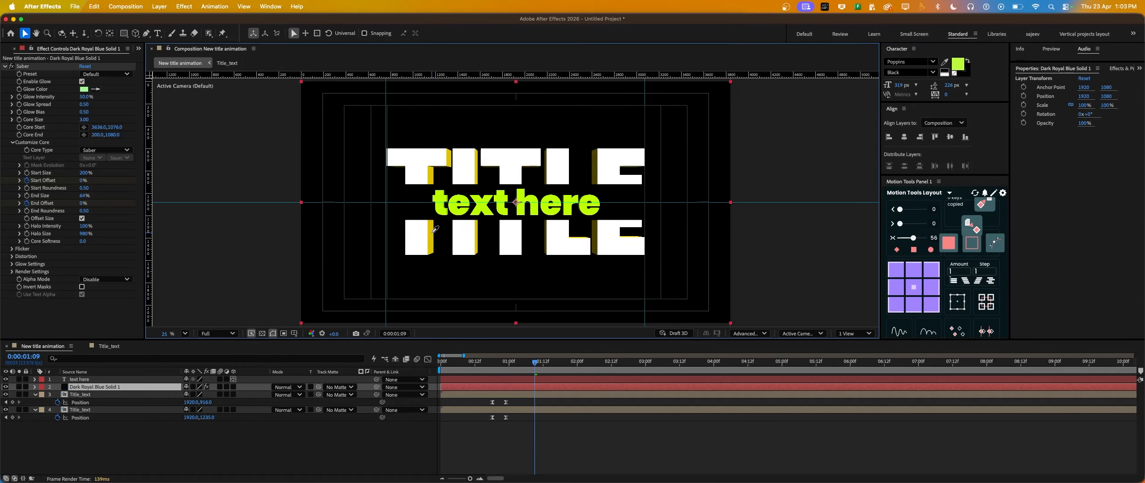
Step: Try to change the text colour to yellow FFE900
{"action": "left_click", "coordinate": [961, 69]}
{"action": "left_click", "coordinate": [960, 68]}
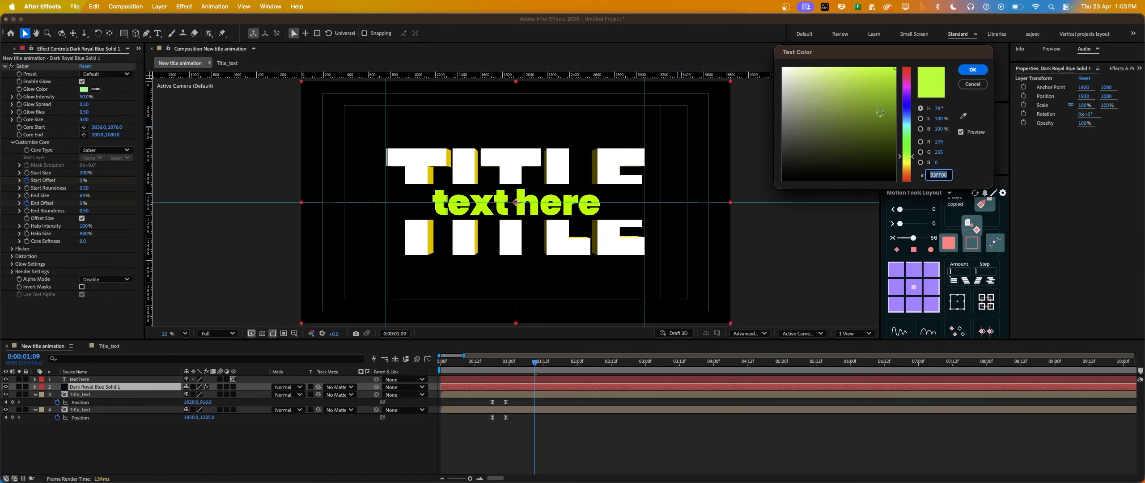
{"action": "left_click_drag", "start_coordinate": [911, 155], "coordinate": [913, 165]}
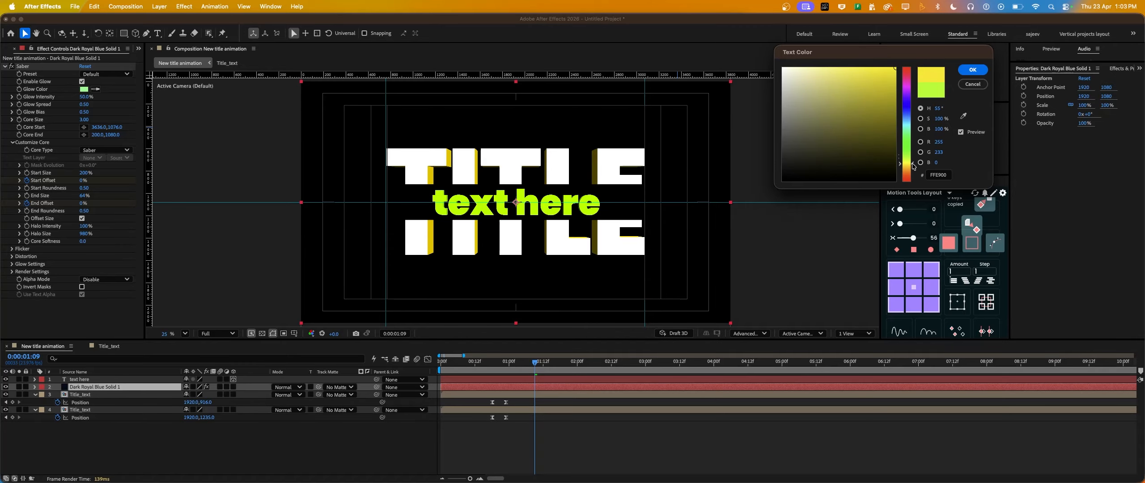
{"action": "left_click", "coordinate": [966, 70]}
Step: Recolour the text layer's fill to bright yellow and capitalise its wording to read "Text here"
{"action": "left_click", "coordinate": [573, 379]}
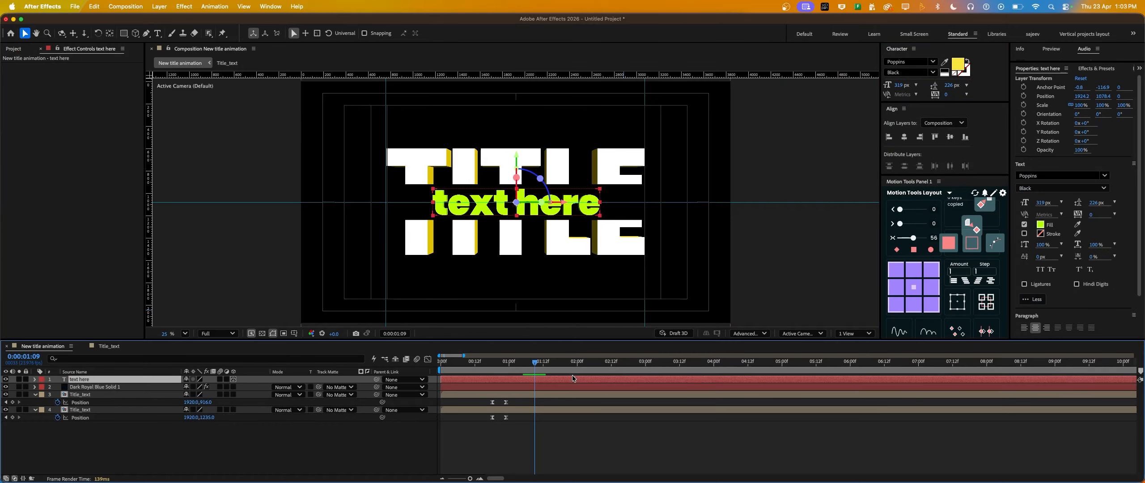
{"action": "left_click", "coordinate": [959, 67]}
{"action": "left_click_drag", "start_coordinate": [908, 157], "coordinate": [911, 162]}
{"action": "left_click", "coordinate": [973, 71]}
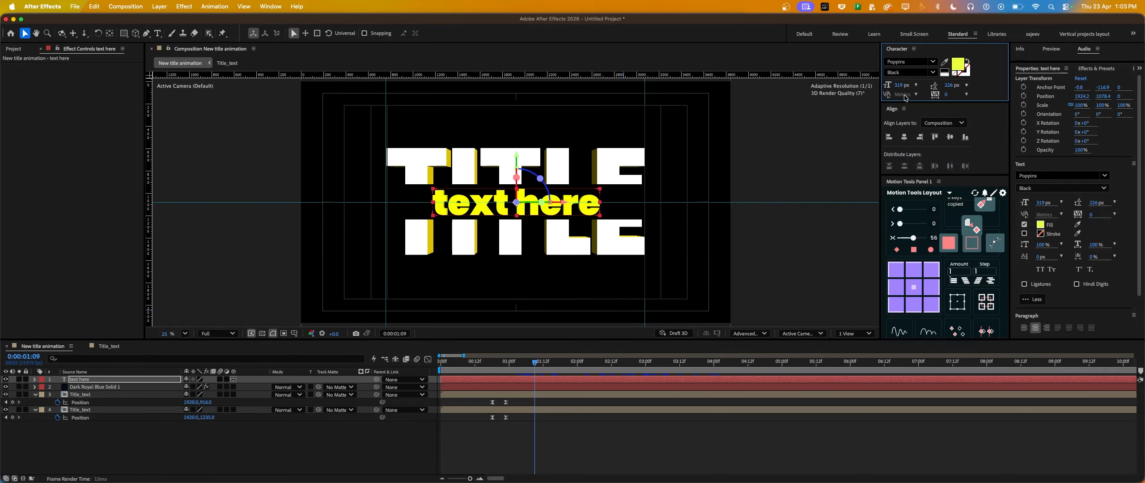
{"action": "double_click", "coordinate": [452, 194]}
{"action": "left_click", "coordinate": [452, 194]}
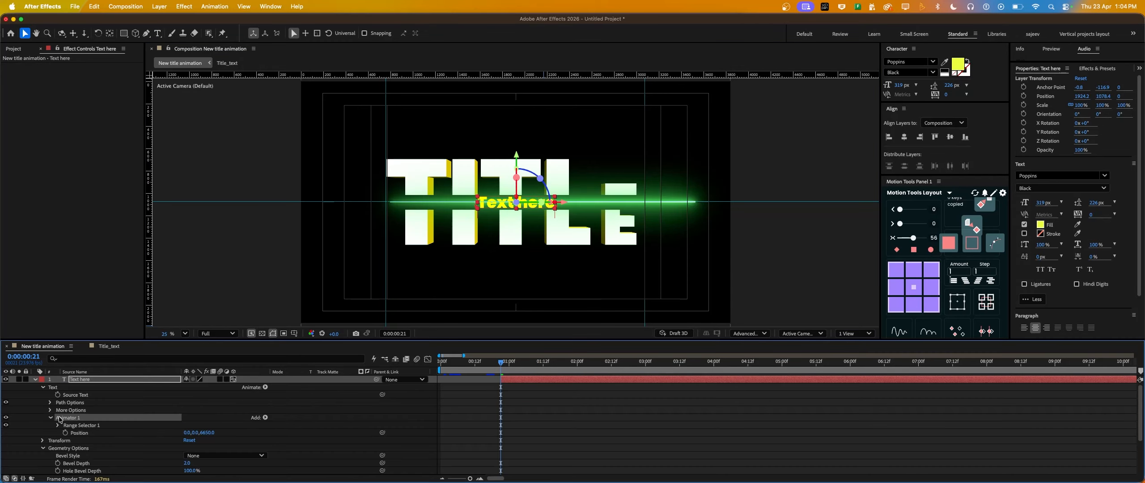
Step: Replace the text layer's Position animator with a Scale animator set to 0%
{"action": "key", "text": "Delete"}
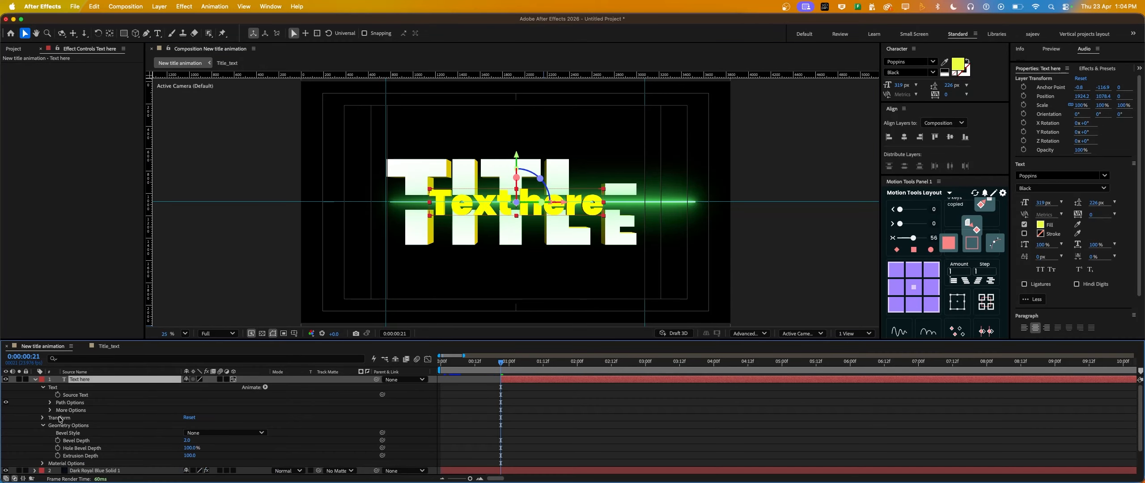
{"action": "left_click", "coordinate": [266, 388]}
{"action": "left_click", "coordinate": [304, 287]}
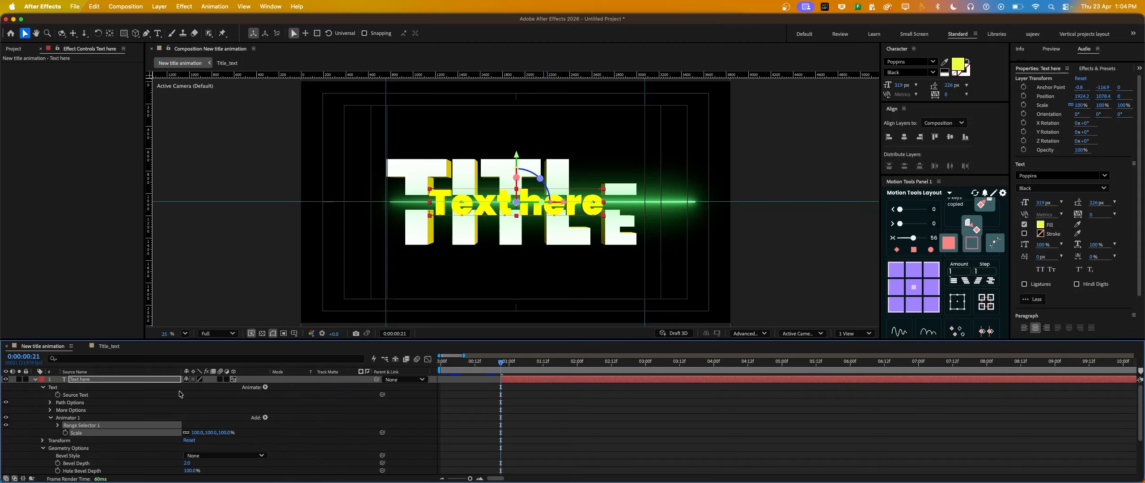
{"action": "left_click", "coordinate": [208, 440]}
{"action": "left_click", "coordinate": [214, 433]}
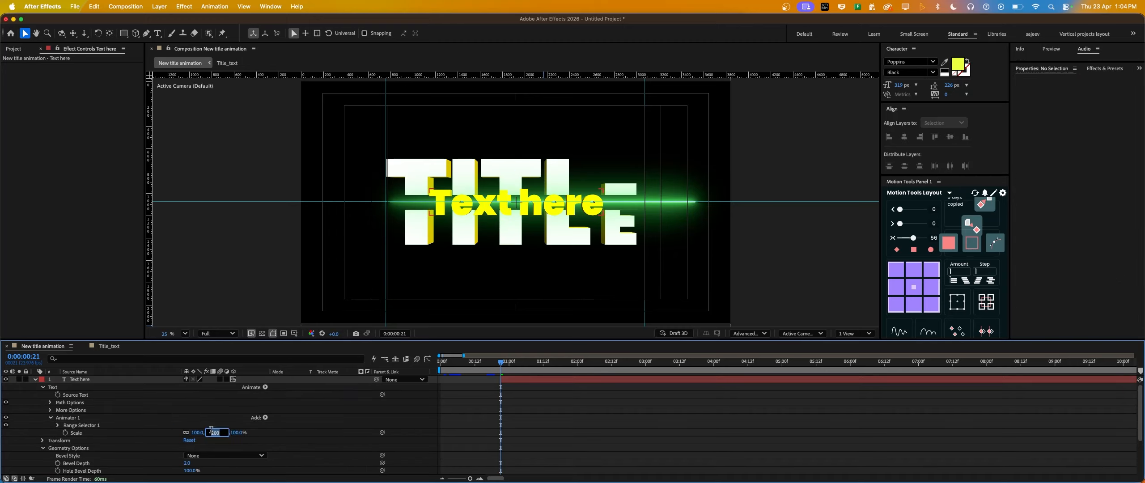
{"action": "type", "text": "0"}
{"action": "key", "text": "Return"}
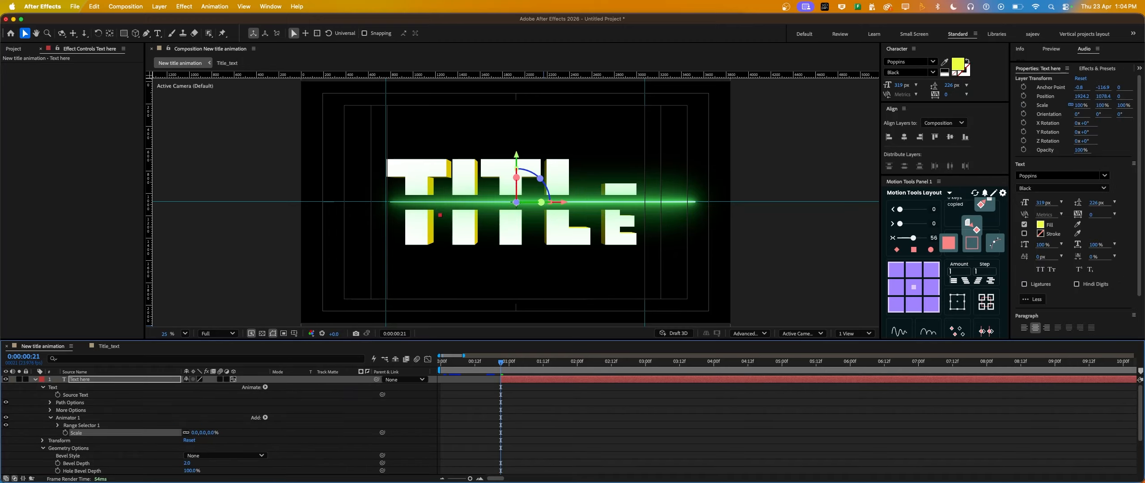
Step: Add a 0% Offset keyframe at 0:00:00:21 to the Scale animator's range selector
{"action": "left_click", "coordinate": [58, 426]}
{"action": "left_click", "coordinate": [72, 448]}
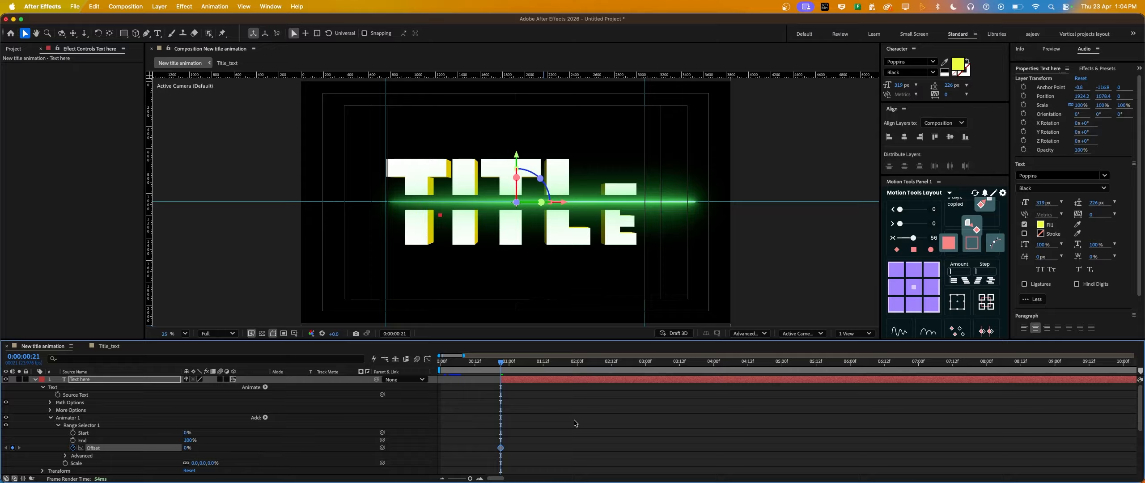
{"action": "key", "text": "u"}
Step: Set the range selector's Offset to 100% at 0:00:01:01 and ease both Offset keyframes
{"action": "left_click_drag", "start_coordinate": [497, 367], "coordinate": [512, 367]}
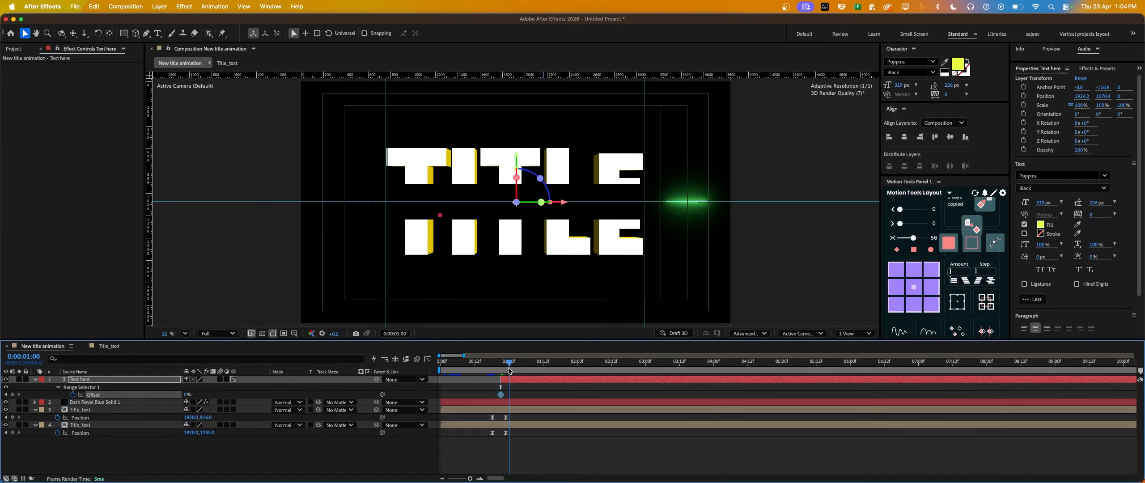
{"action": "left_click_drag", "start_coordinate": [184, 396], "coordinate": [210, 395]}
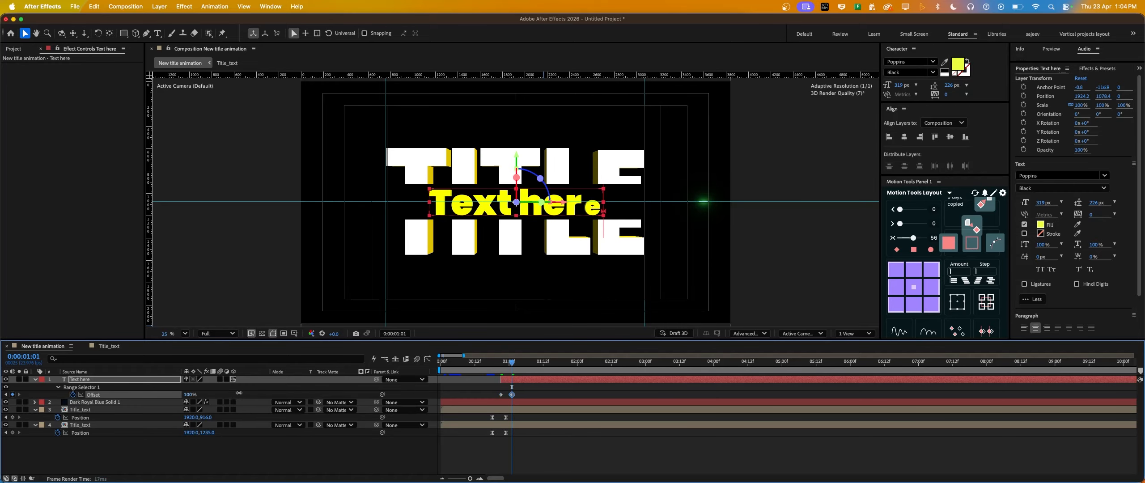
{"action": "left_click_drag", "start_coordinate": [492, 386], "coordinate": [514, 398]}
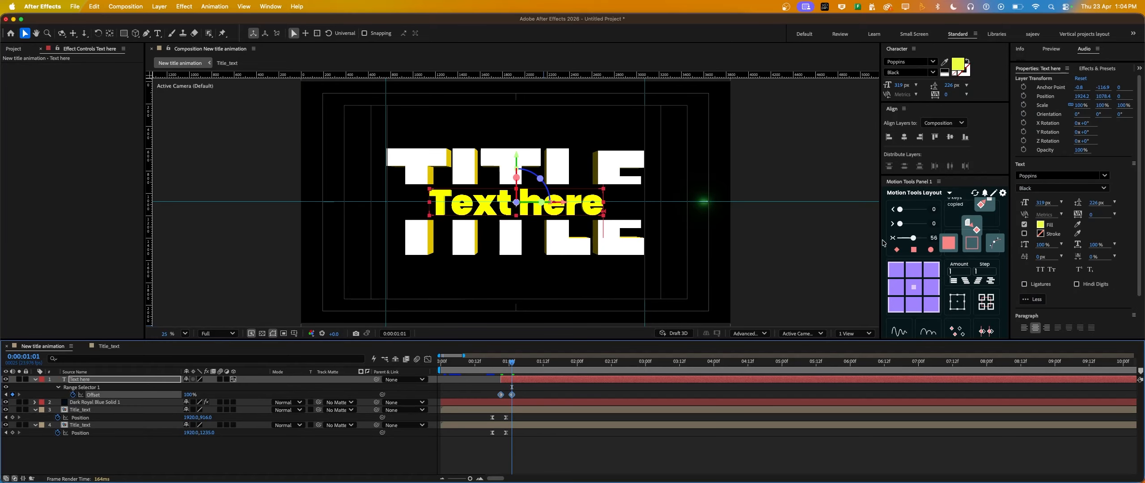
{"action": "left_click", "coordinate": [914, 243]}
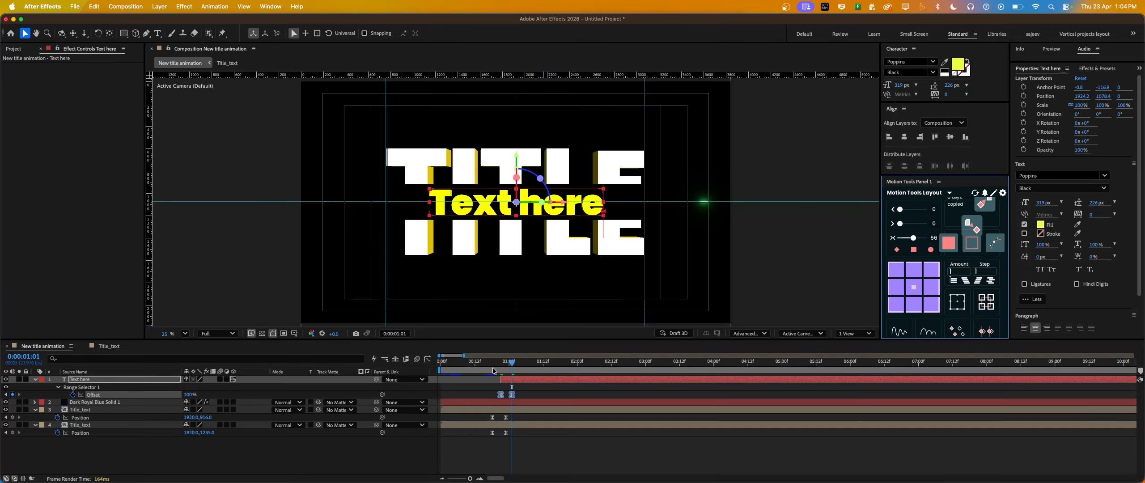
Step: Preview the text reveal and slow it down by moving the 100% Offset keyframe to 0:00:01:09
{"action": "key", "text": "Home"}
{"action": "key", "text": "space"}
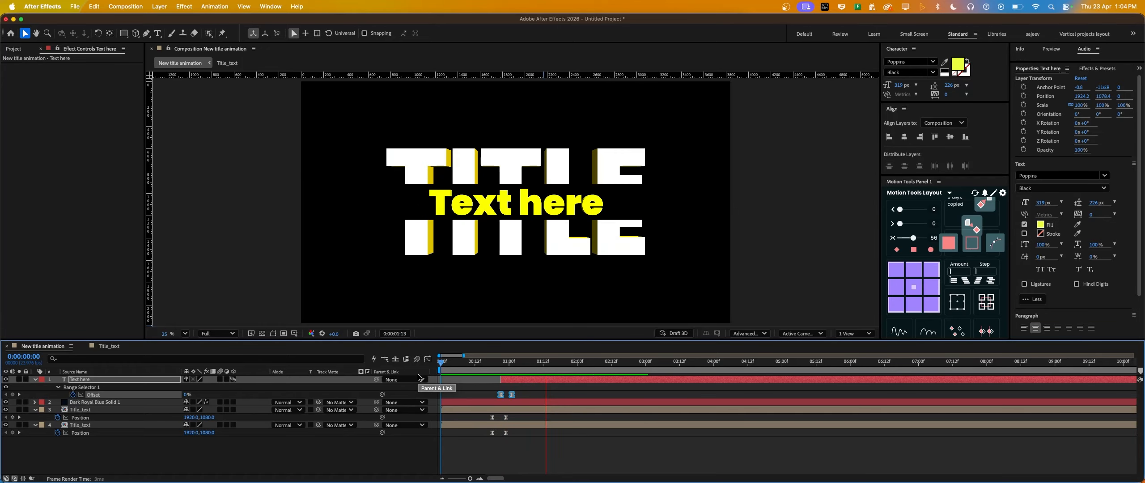
{"action": "left_click_drag", "start_coordinate": [482, 364], "coordinate": [534, 395]}
{"action": "left_click", "coordinate": [523, 396]}
{"action": "left_click", "coordinate": [493, 364]}
{"action": "key", "text": "space"}
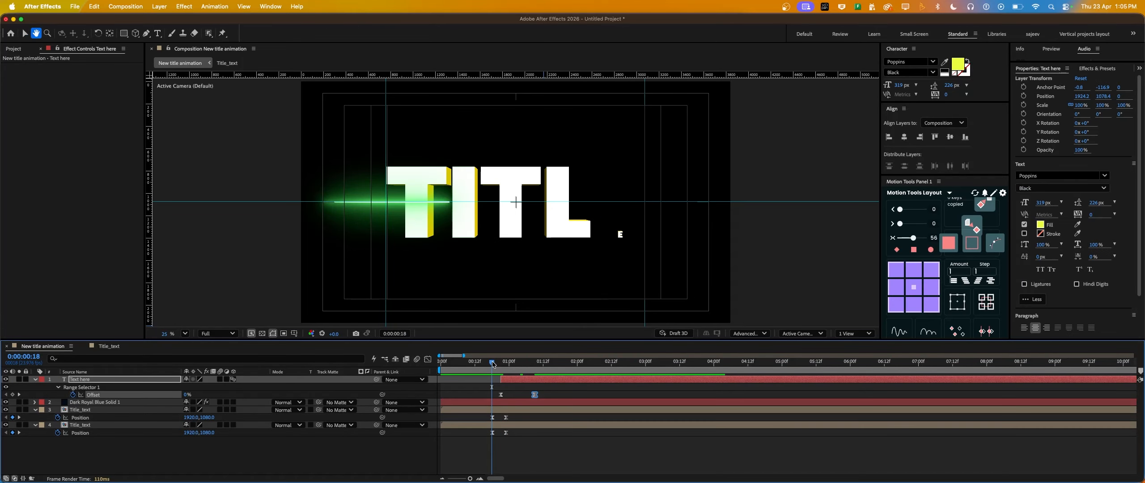
{"action": "left_click", "coordinate": [457, 357]}
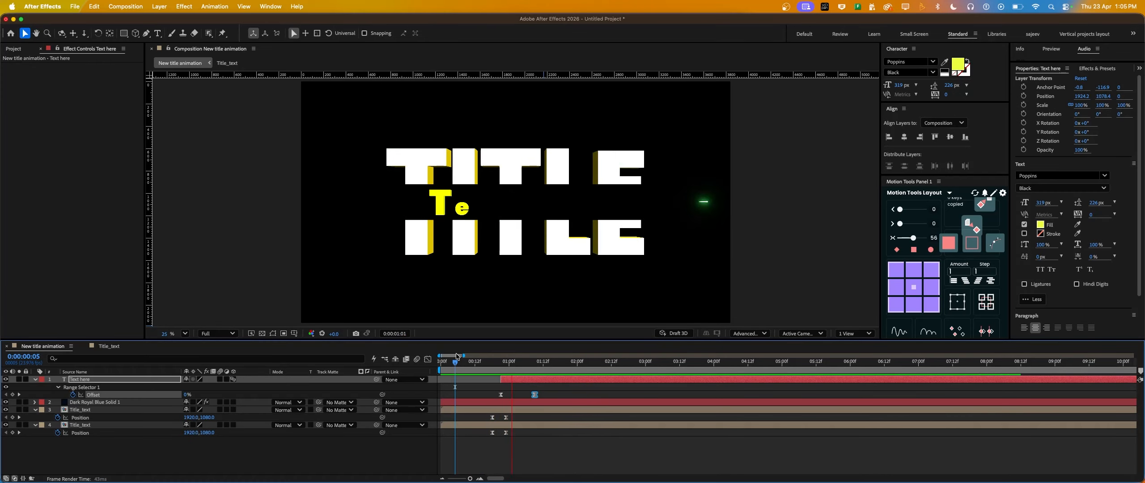
{"action": "key", "text": "space"}
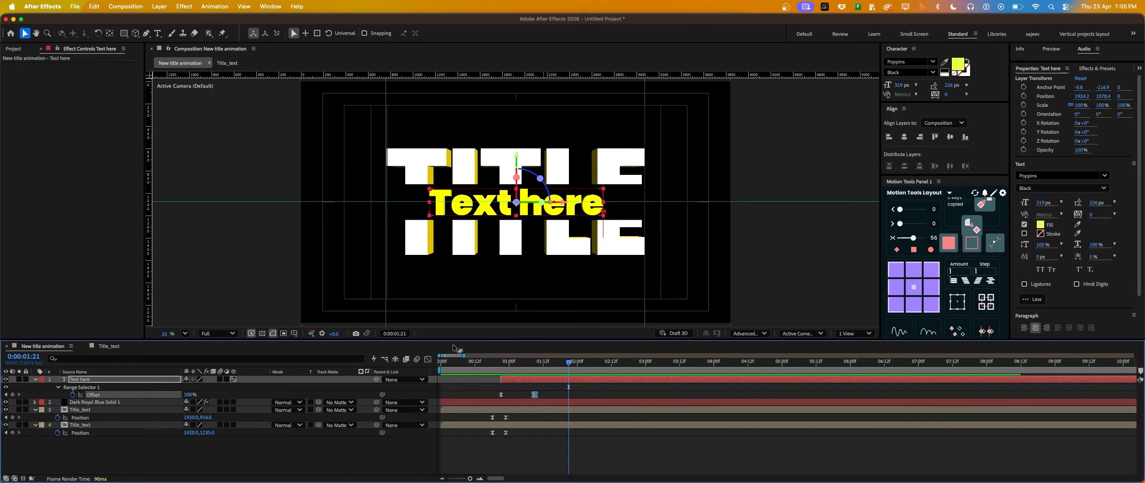
Step: Hold the Offset with a 100% keyframe at 0:00:02:00 and paste a copy of its first keyframe at 0:00:02:12
{"action": "left_click_drag", "start_coordinate": [491, 374], "coordinate": [558, 375]}
{"action": "left_click_drag", "start_coordinate": [561, 369], "coordinate": [578, 369]}
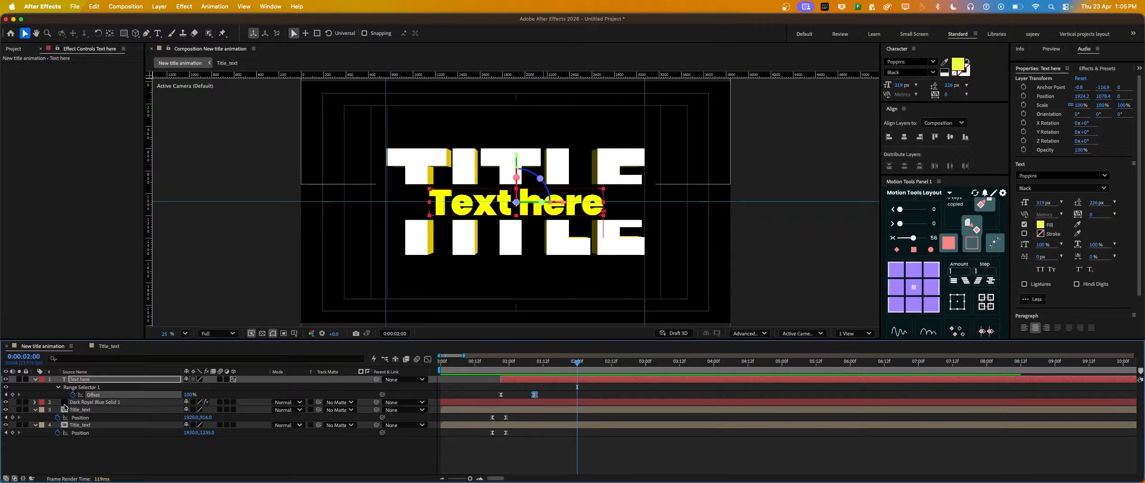
{"action": "left_click", "coordinate": [13, 395]}
{"action": "left_click_drag", "start_coordinate": [600, 372], "coordinate": [611, 371]}
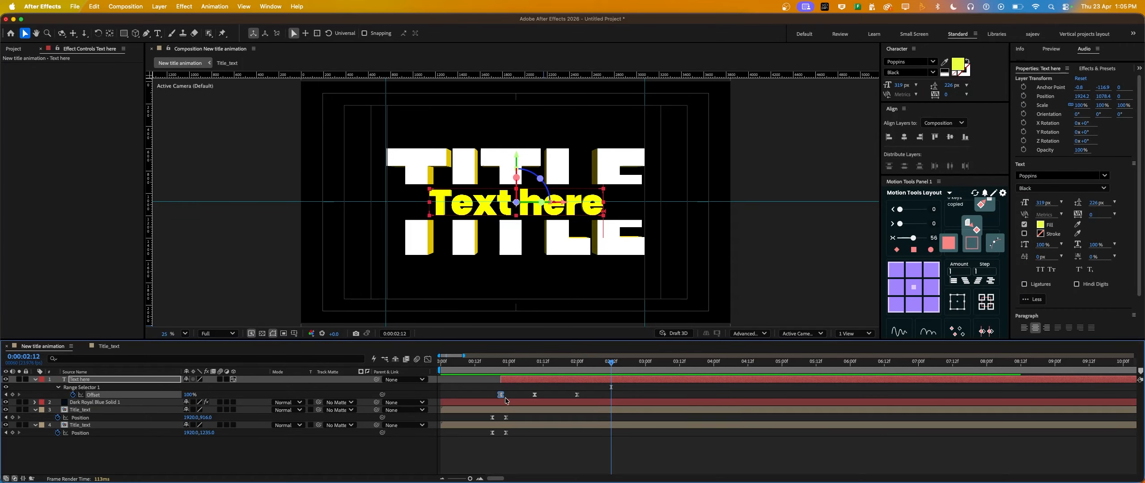
{"action": "key", "text": "super+c"}
{"action": "key", "text": "super+v"}
Step: Add Position keyframes at 0:00:02:00 to both Title_text layers to hold them apart
{"action": "left_click_drag", "start_coordinate": [611, 372], "coordinate": [577, 364]}
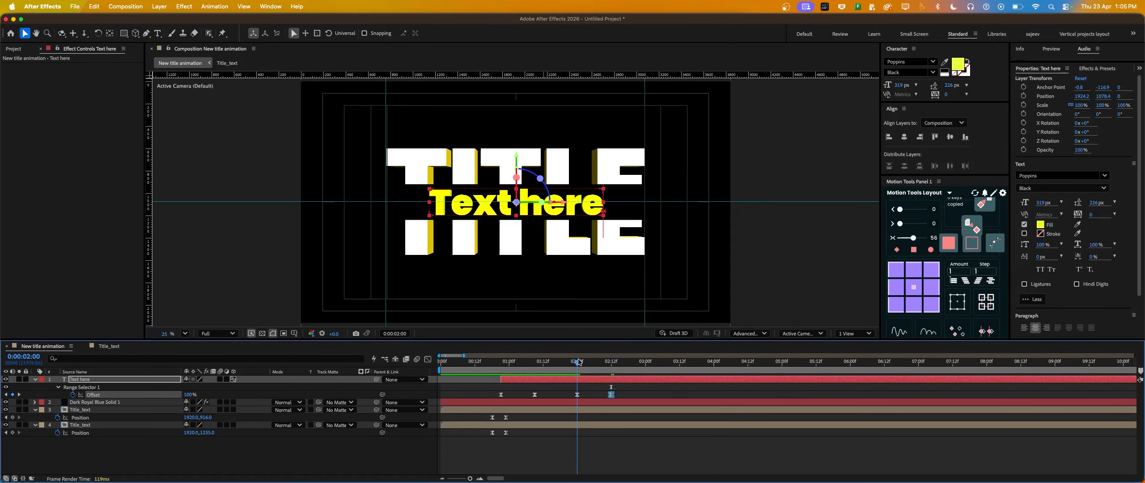
{"action": "left_click", "coordinate": [12, 417]}
{"action": "left_click", "coordinate": [12, 432]}
Step: Close the title halves at 0:00:02:05 by pasting each Title_text layer's first Position keyframe there, and check the motion
{"action": "left_click_drag", "start_coordinate": [567, 367], "coordinate": [591, 368]}
{"action": "left_click", "coordinate": [493, 433]}
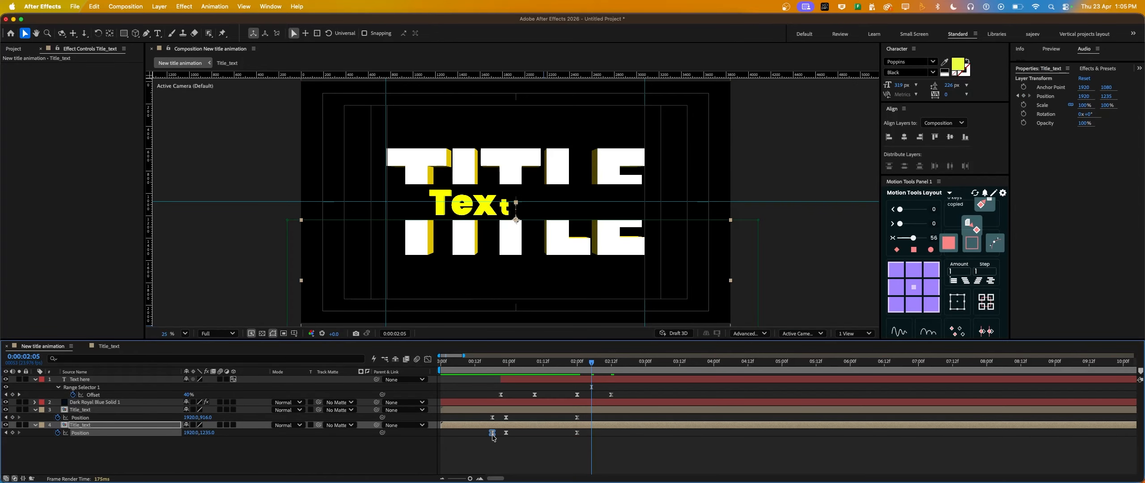
{"action": "key", "text": "ctrl+c"}
{"action": "key", "text": "ctrl+v"}
{"action": "left_click", "coordinate": [493, 417]}
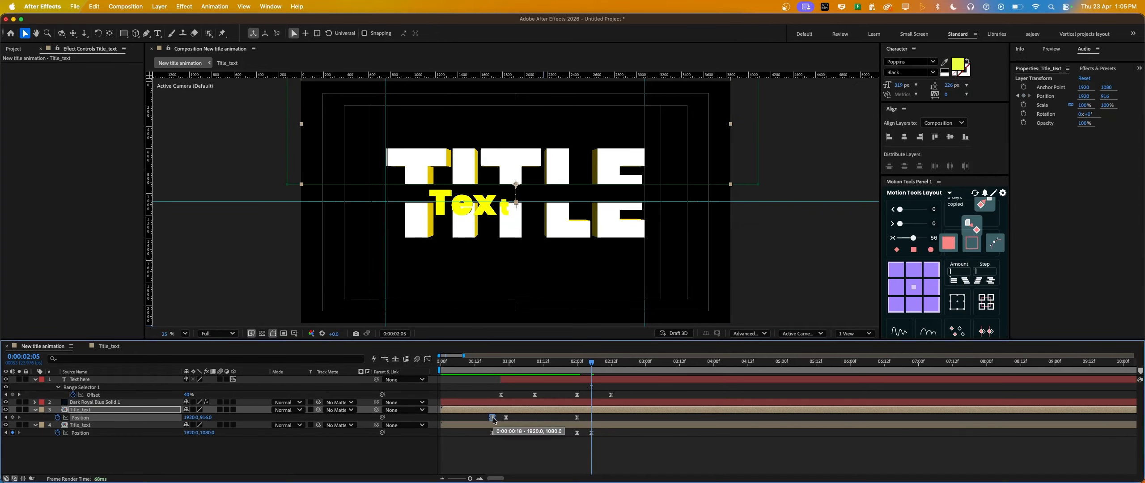
{"action": "key", "text": "ctrl+c"}
{"action": "key", "text": "ctrl+v"}
{"action": "mouse_move", "coordinate": [588, 372]}
{"action": "left_mouse_down"}
{"action": "mouse_move", "coordinate": [577, 373]}
{"action": "mouse_move", "coordinate": [595, 381]}
{"action": "left_mouse_up"}
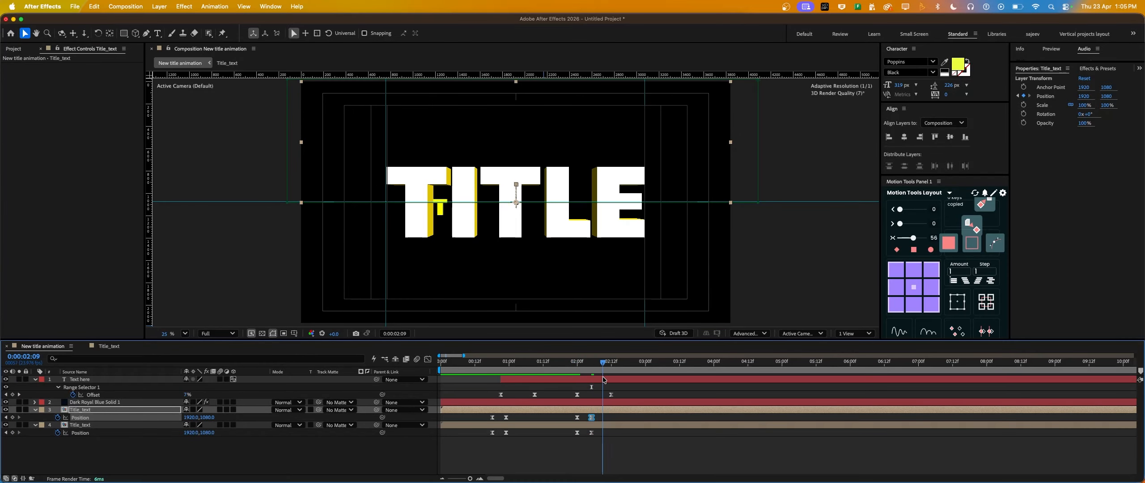
Step: Move the last Offset keyframe to 0:00:02:05, in line with the closing Position keyframes, and preview the animation from the start
{"action": "left_click_drag", "start_coordinate": [611, 394], "coordinate": [596, 400]}
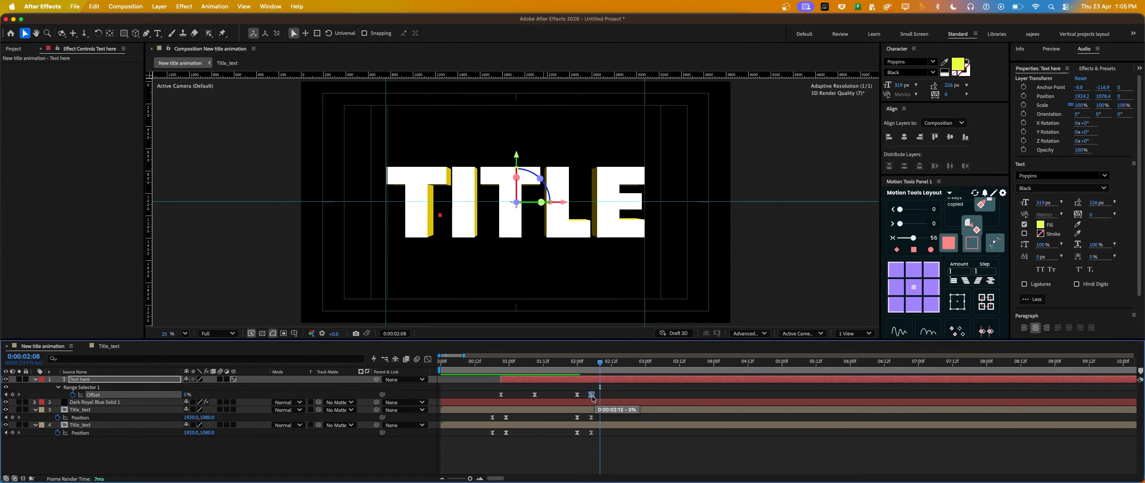
{"action": "left_click_drag", "start_coordinate": [570, 365], "coordinate": [491, 380]}
{"action": "key", "text": "equal"}
{"action": "key", "text": "equal"}
{"action": "key", "text": "Home"}
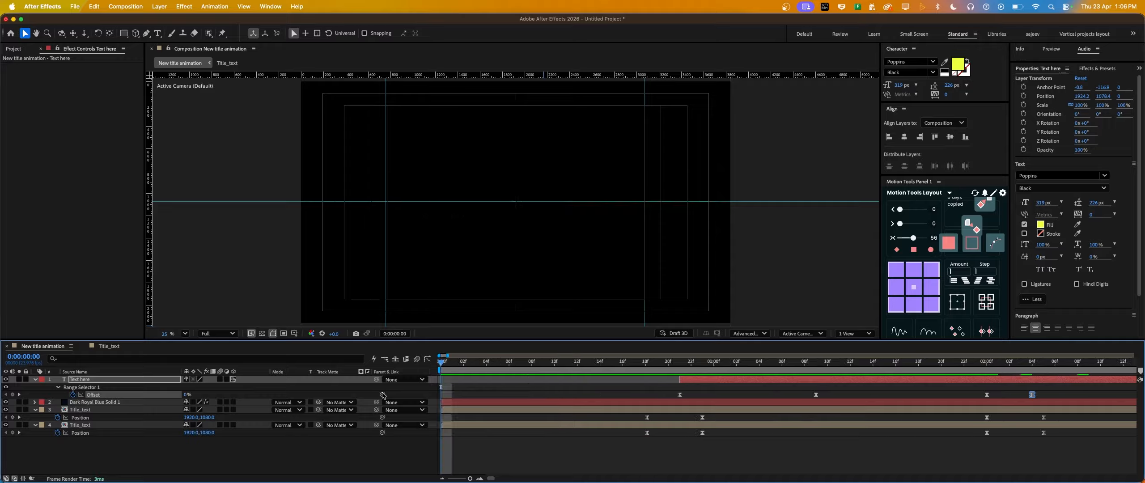
{"action": "key", "text": "minus"}
{"action": "key", "text": "minus"}
{"action": "key", "text": "minus"}
{"action": "key", "text": "minus"}
{"action": "key", "text": "space"}
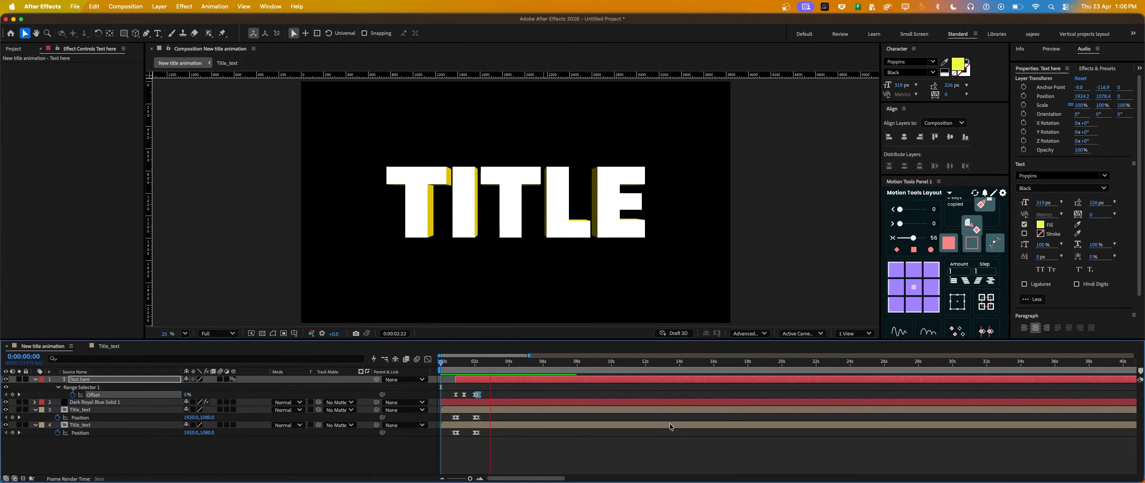
Step: Set the end of the work area to 0:00:02:18, just after the title halves close
{"action": "left_click_drag", "start_coordinate": [451, 374], "coordinate": [488, 429]}
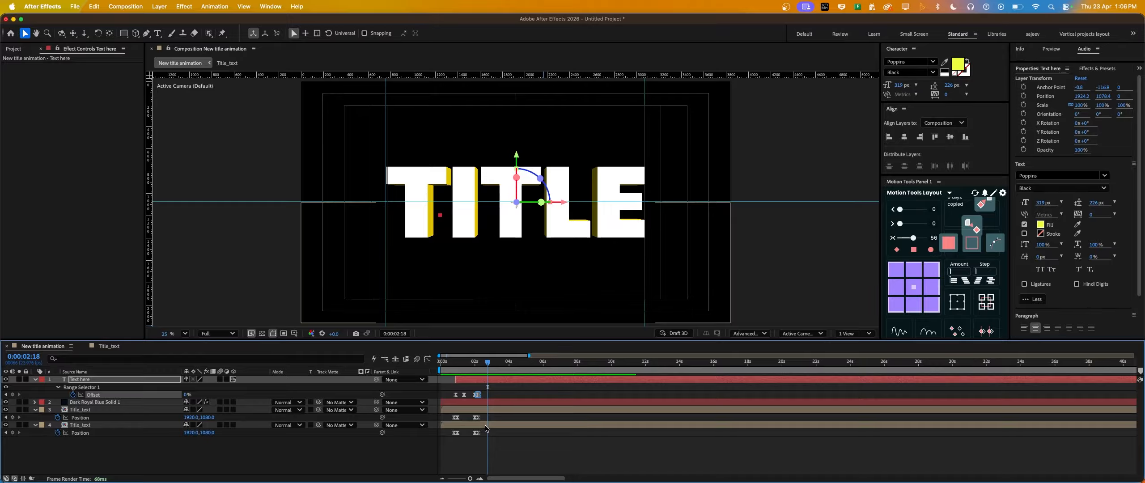
{"action": "key", "text": "n"}
{"action": "right_click", "coordinate": [476, 372]}
{"action": "left_click", "coordinate": [486, 379]}
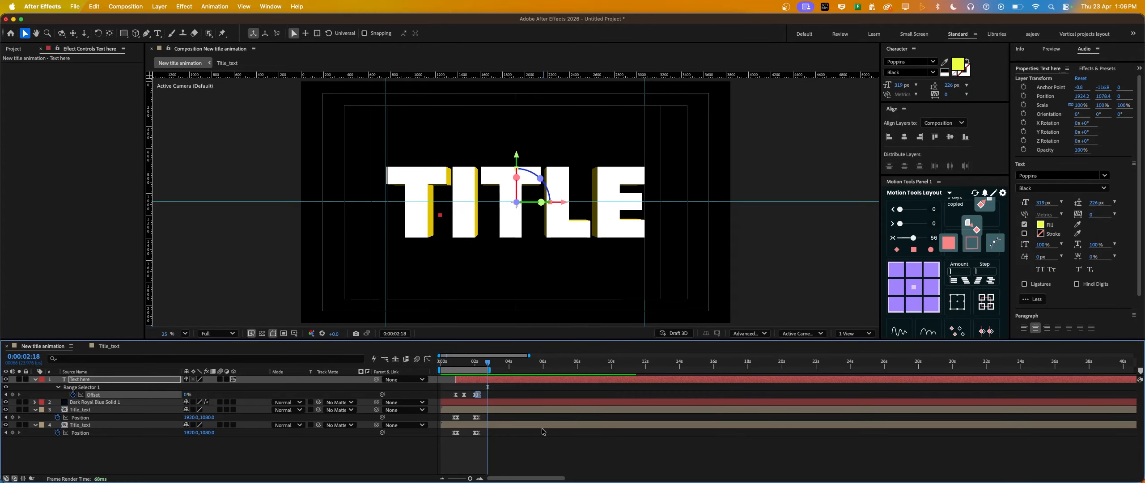
{"action": "left_click", "coordinate": [593, 448]}
{"action": "key", "text": "equal"}
{"action": "key", "text": "equal"}
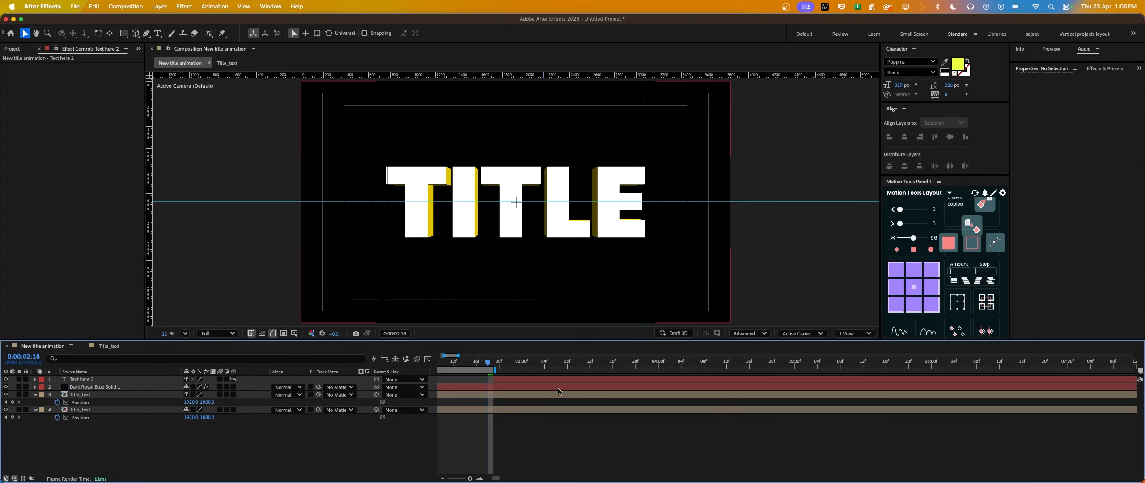
Step: Preview the title slice, the text reveal and the closing halves across the shortened work area
{"action": "left_click_drag", "start_coordinate": [554, 405], "coordinate": [694, 398]}
{"action": "left_click_drag", "start_coordinate": [584, 364], "coordinate": [600, 364]}
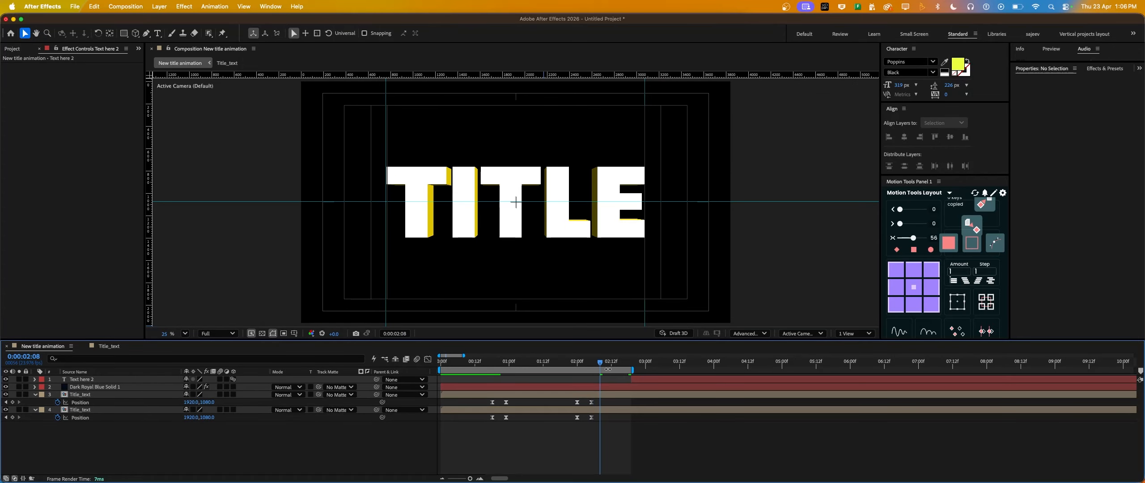
{"action": "left_click_drag", "start_coordinate": [467, 360], "coordinate": [438, 348]}
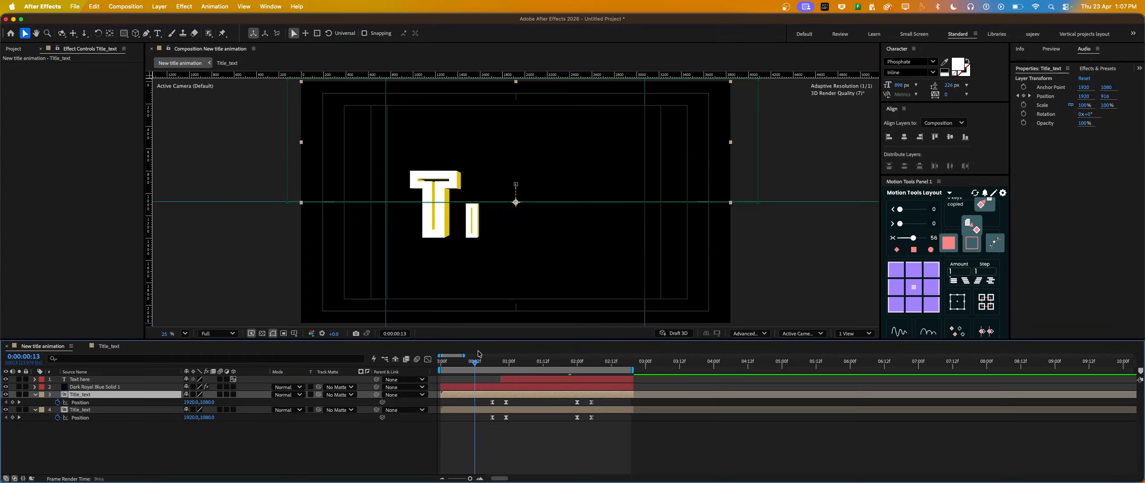
{"action": "key", "text": "space"}
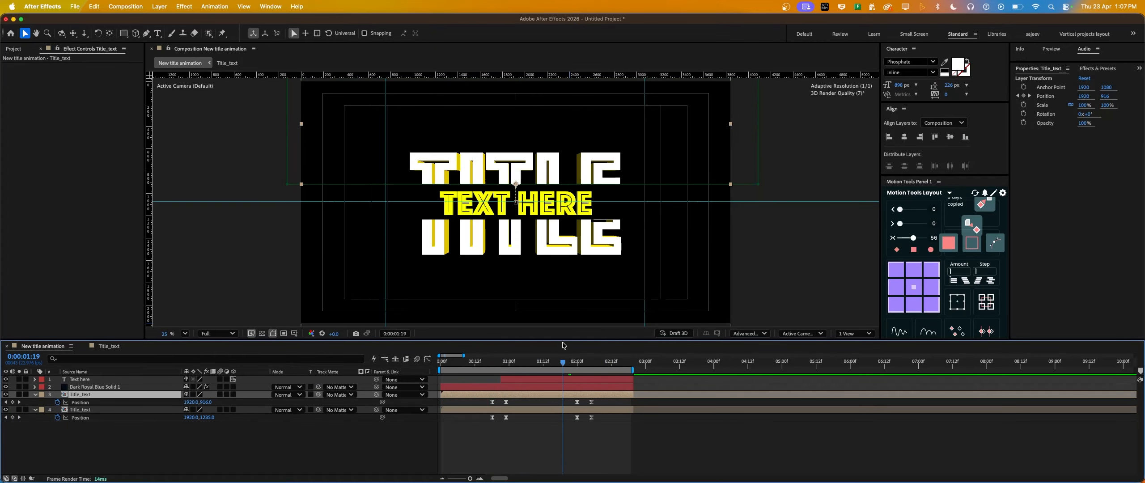
Step: Create a full-frame solid and place it beneath all the other layers as a background
{"action": "right_click", "coordinate": [161, 446]}
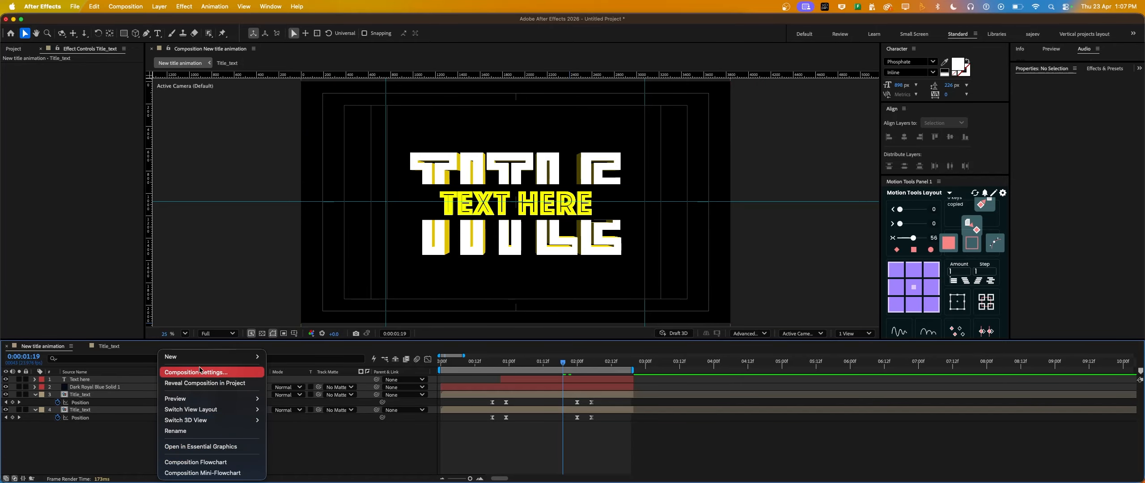
{"action": "mouse_move", "coordinate": [215, 357]}
{"action": "left_click", "coordinate": [301, 318]}
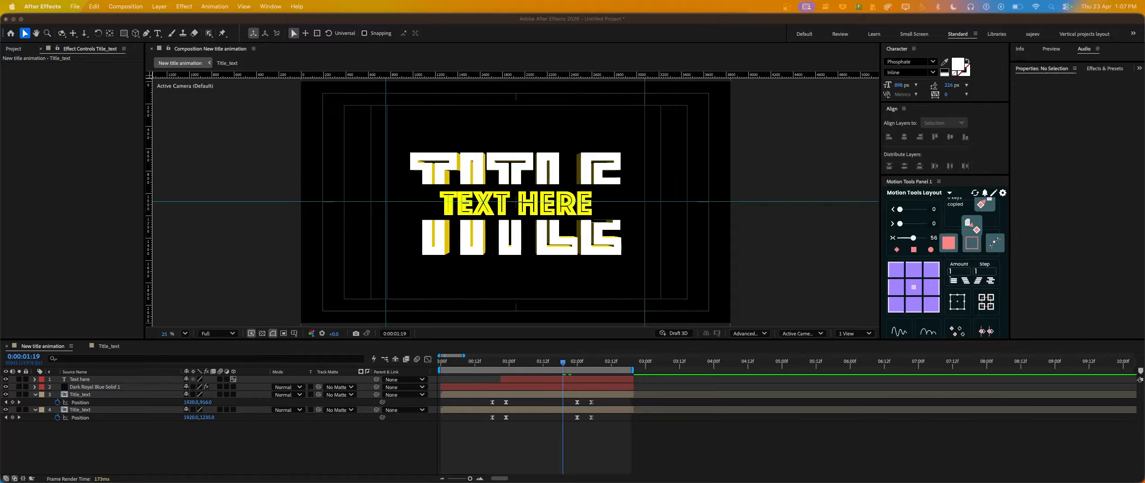
{"action": "key", "text": "Return"}
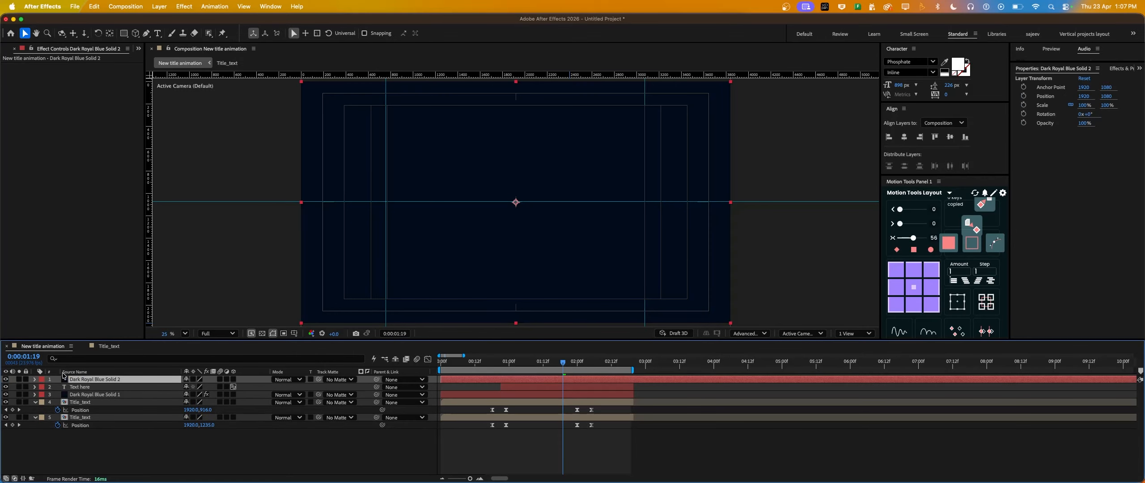
{"action": "left_click_drag", "start_coordinate": [100, 381], "coordinate": [94, 433]}
Step: Apply a Fill effect to the background solid and set its color to blue 0066FF
{"action": "key", "text": "ctrl+space"}
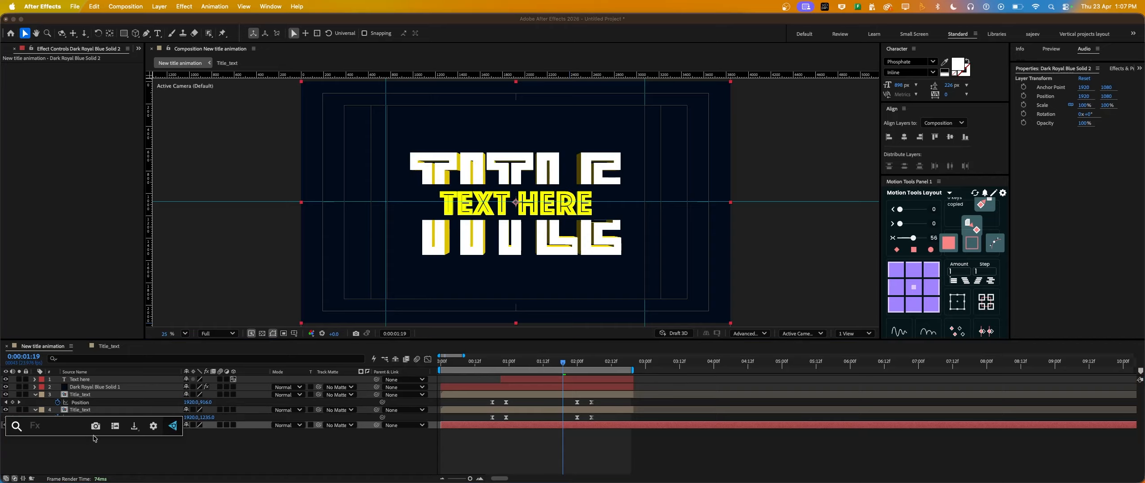
{"action": "type", "text": "fil"}
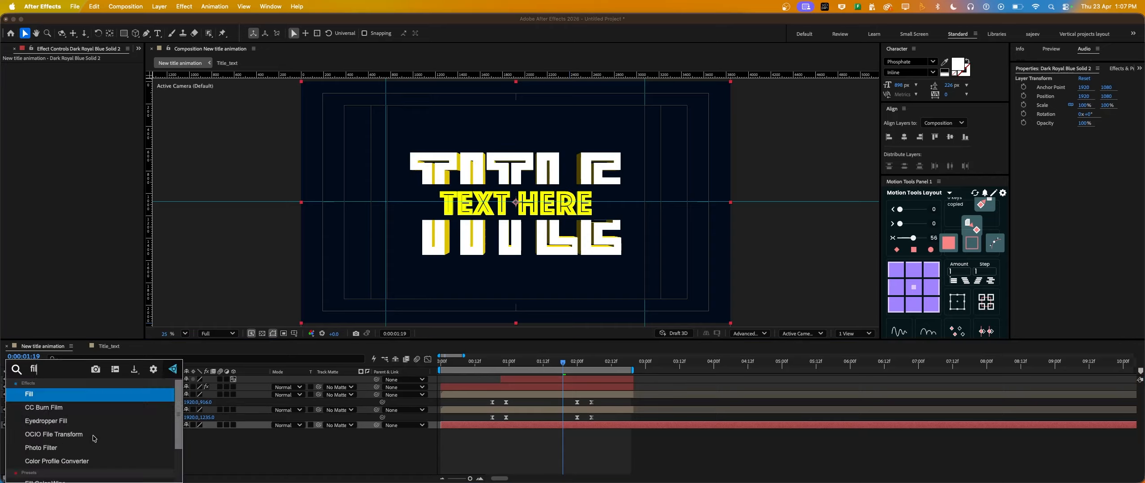
{"action": "left_click", "coordinate": [75, 396]}
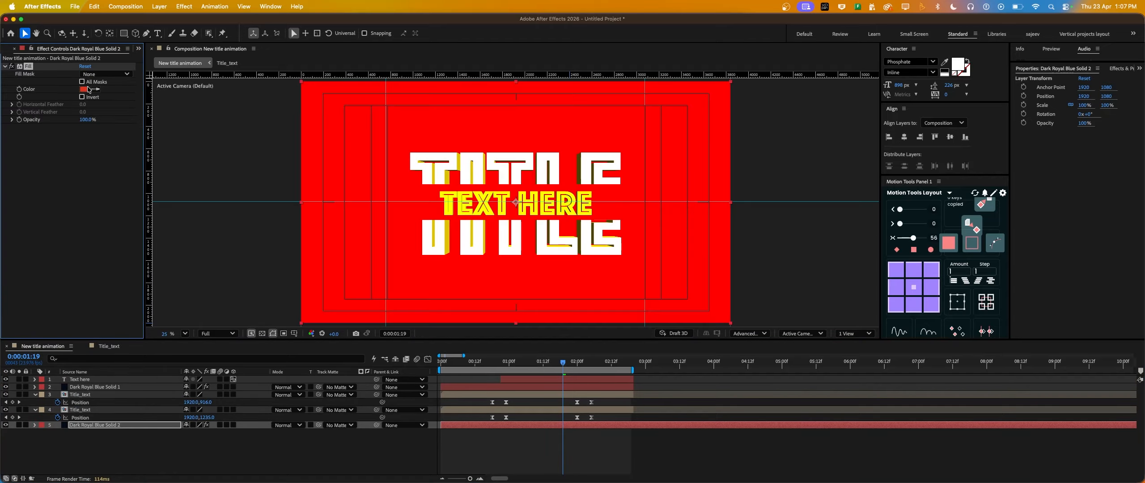
{"action": "left_click", "coordinate": [87, 89]}
{"action": "left_click_drag", "start_coordinate": [902, 112], "coordinate": [910, 115]}
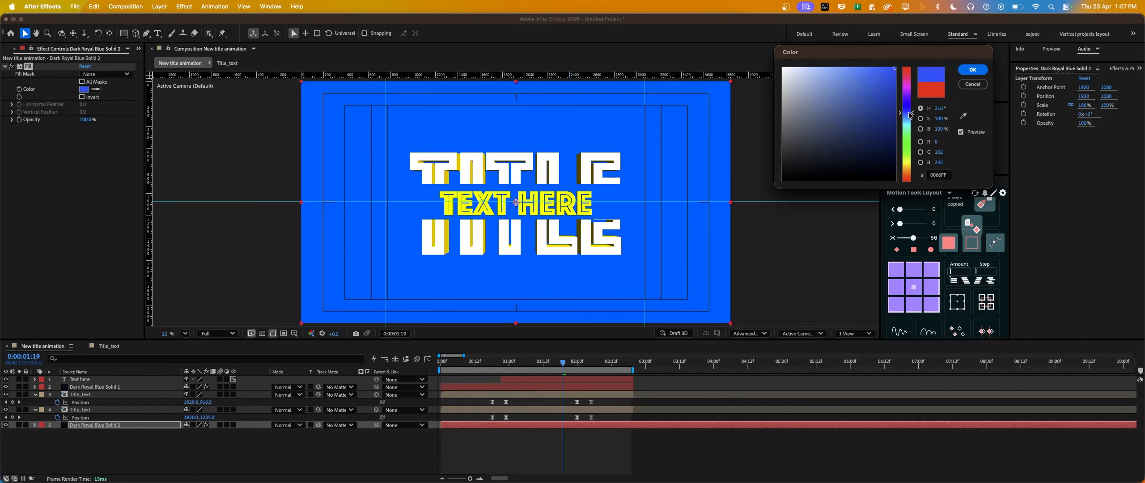
{"action": "left_click", "coordinate": [975, 71]}
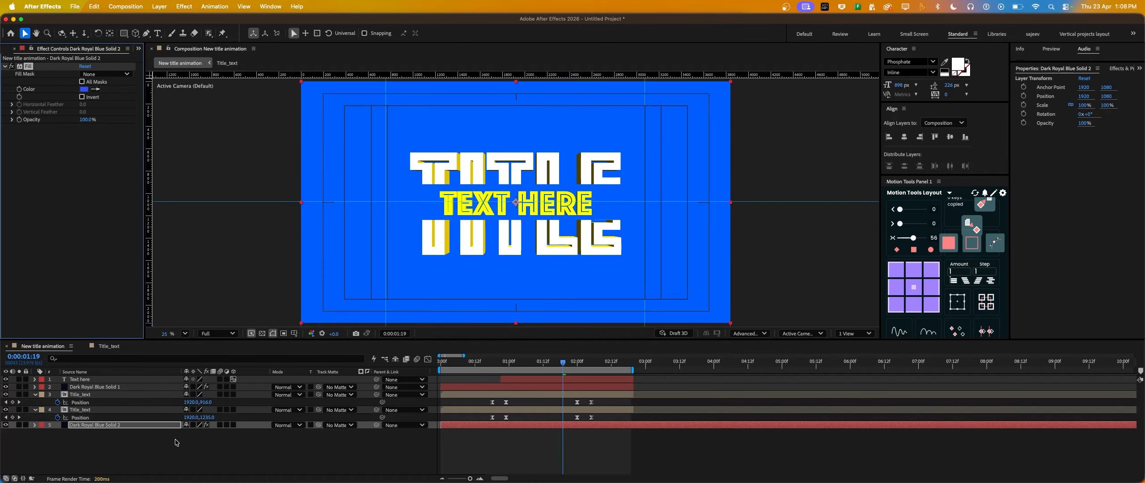
Step: Add a Gradient Ramp to the background solid, sample the Fill's blue as its Start Color, and delete the Fill effect
{"action": "key", "text": "ctrl+space"}
{"action": "type", "text": "grad"}
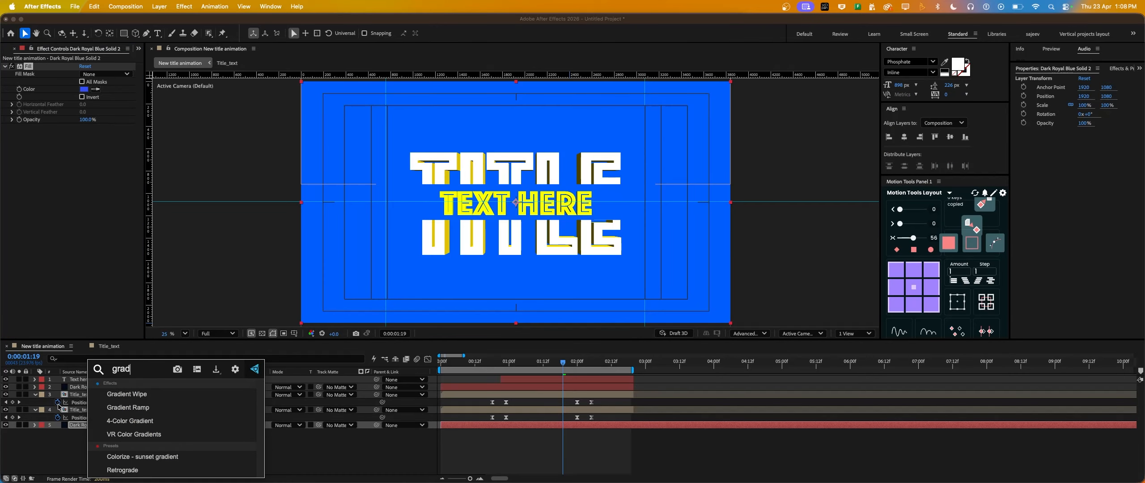
{"action": "left_click", "coordinate": [155, 410]}
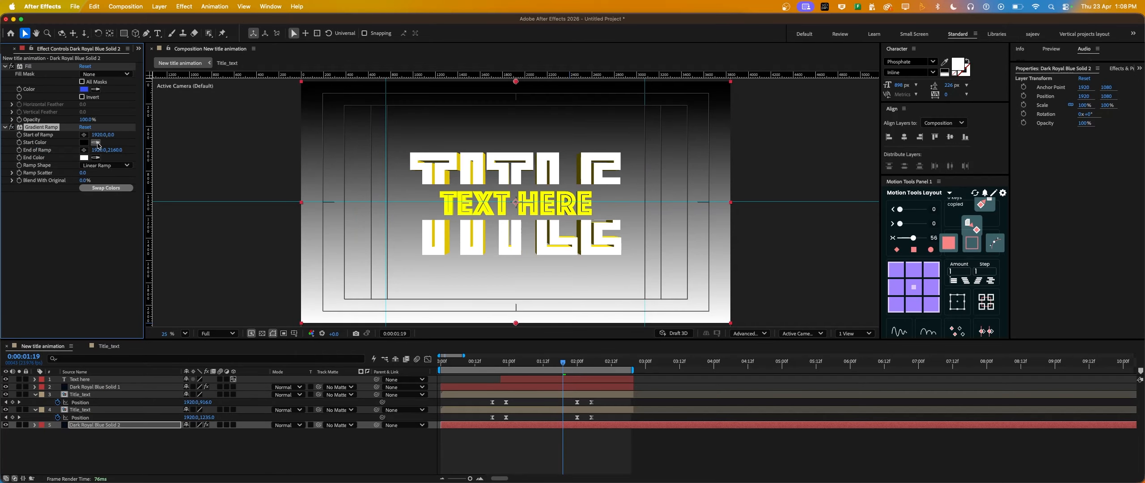
{"action": "left_click", "coordinate": [85, 90]}
{"action": "left_click", "coordinate": [57, 68]}
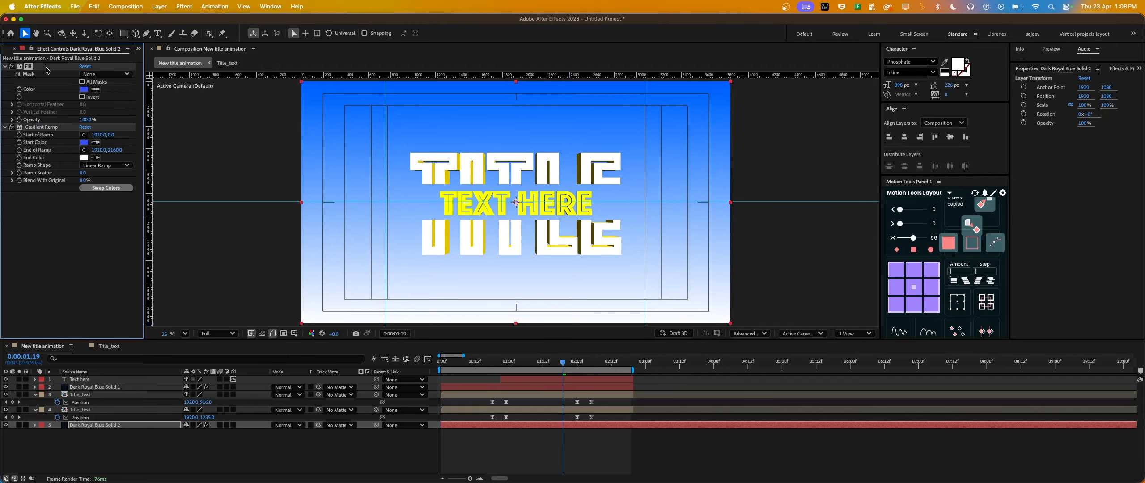
{"action": "key", "text": "Delete"}
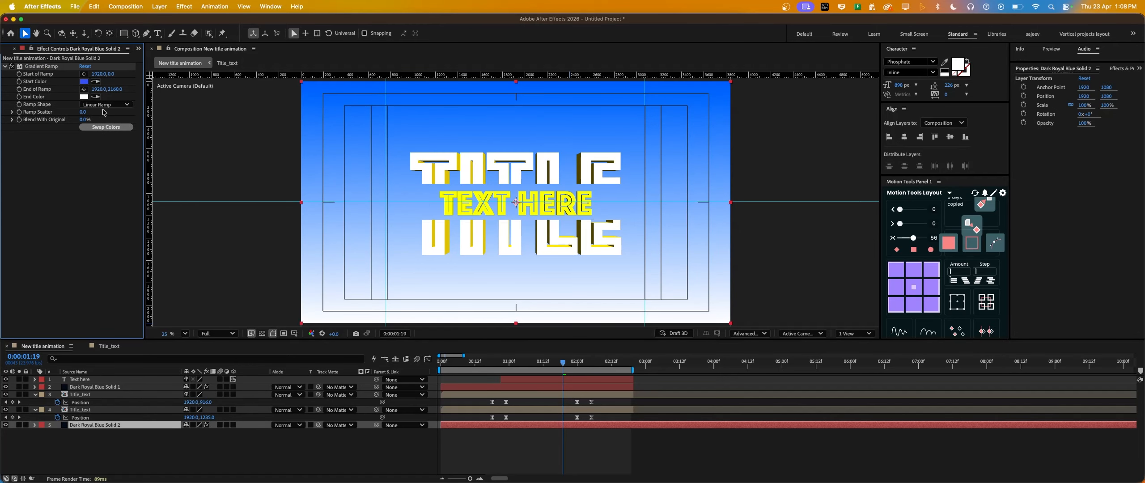
Step: Set the Gradient Ramp's End Color to purple 9800BA
{"action": "left_click", "coordinate": [83, 82]}
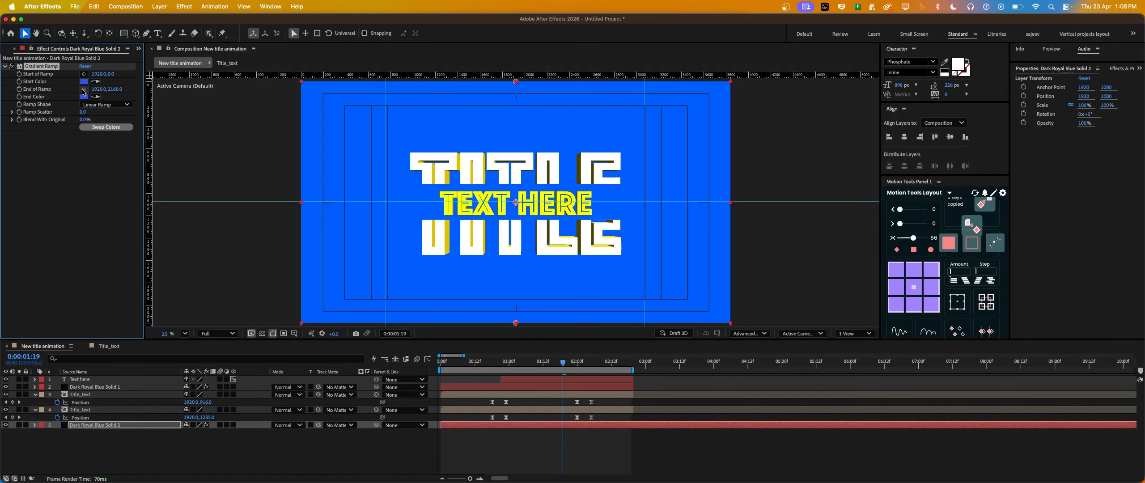
{"action": "left_click", "coordinate": [85, 97]}
{"action": "mouse_move", "coordinate": [892, 97]}
{"action": "left_mouse_down"}
{"action": "mouse_move", "coordinate": [908, 175]}
{"action": "mouse_move", "coordinate": [921, 78]}
{"action": "mouse_move", "coordinate": [899, 98]}
{"action": "left_mouse_up"}
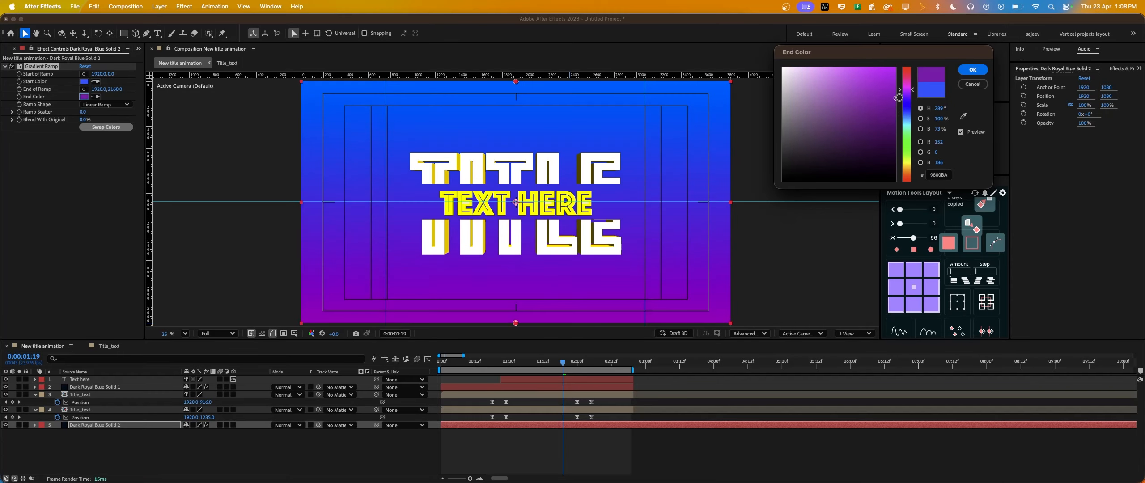
{"action": "left_click", "coordinate": [973, 69]}
Step: Change the Ramp Shape to Radial Ramp and swap the gradient's start and end colors
{"action": "left_click", "coordinate": [112, 104]}
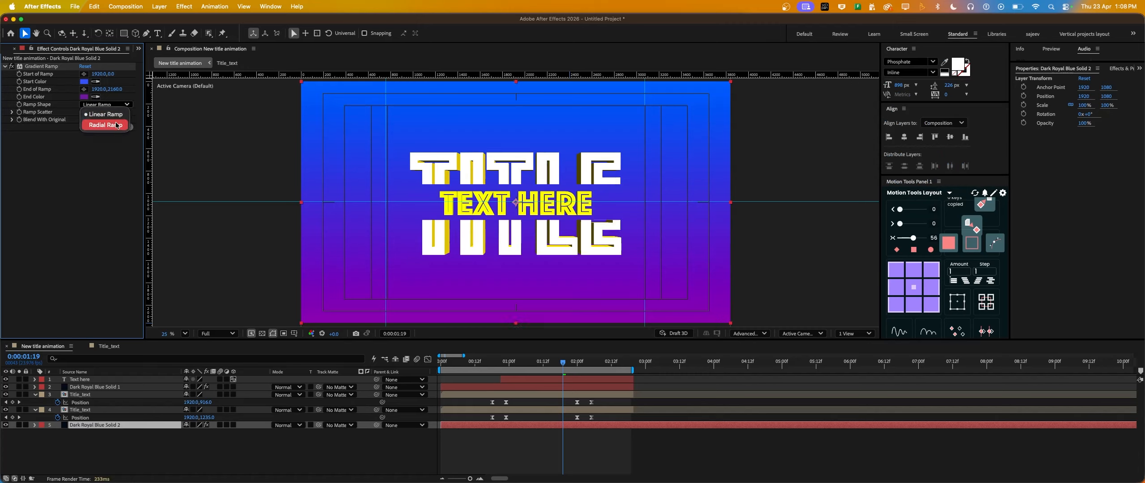
{"action": "left_click", "coordinate": [105, 124]}
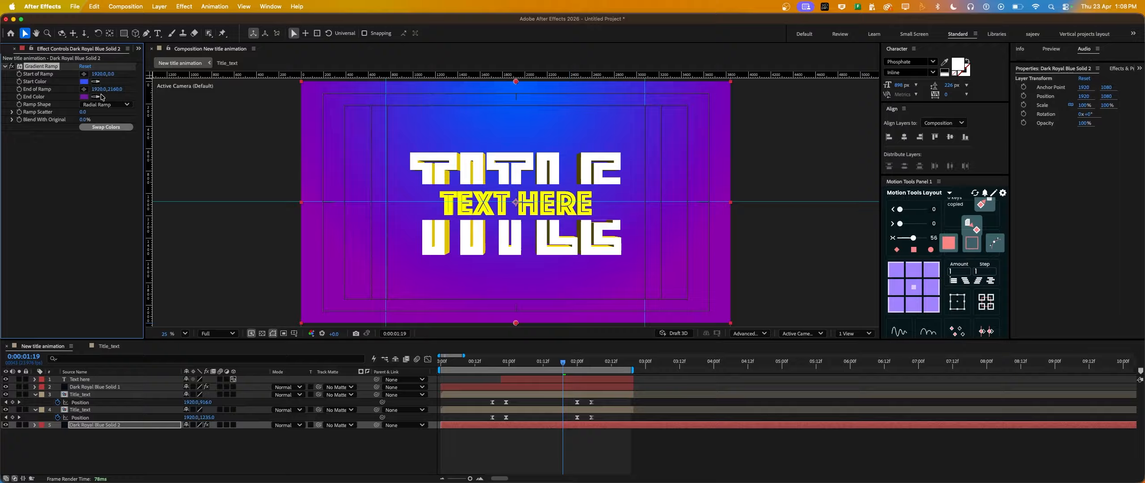
{"action": "left_click", "coordinate": [103, 127]}
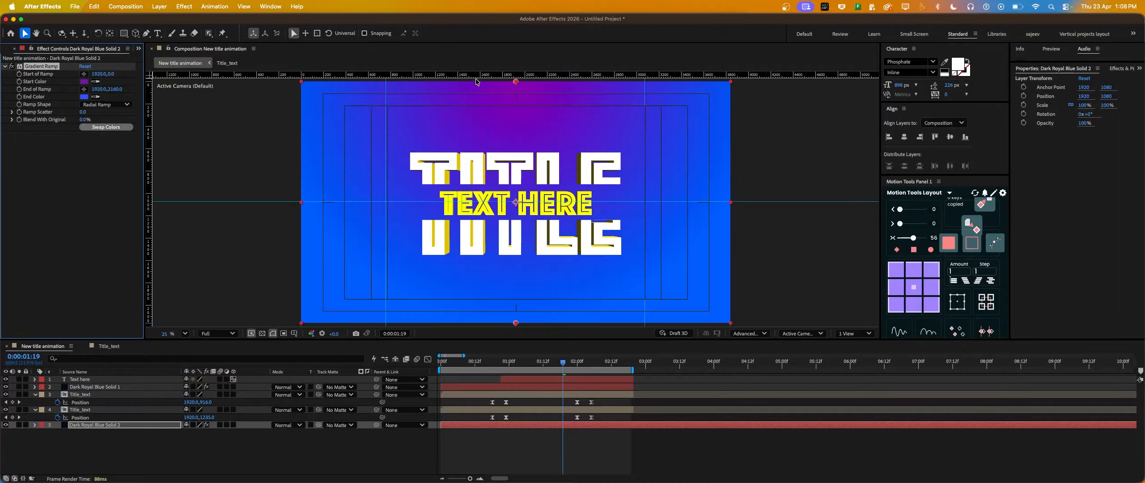
Step: Move the radial ramp's start to about 1964, 1072 and its end to about 2068, 2896, and swap its colors back to a blue center
{"action": "left_click_drag", "start_coordinate": [513, 82], "coordinate": [511, 153]}
{"action": "key", "text": "super+z"}
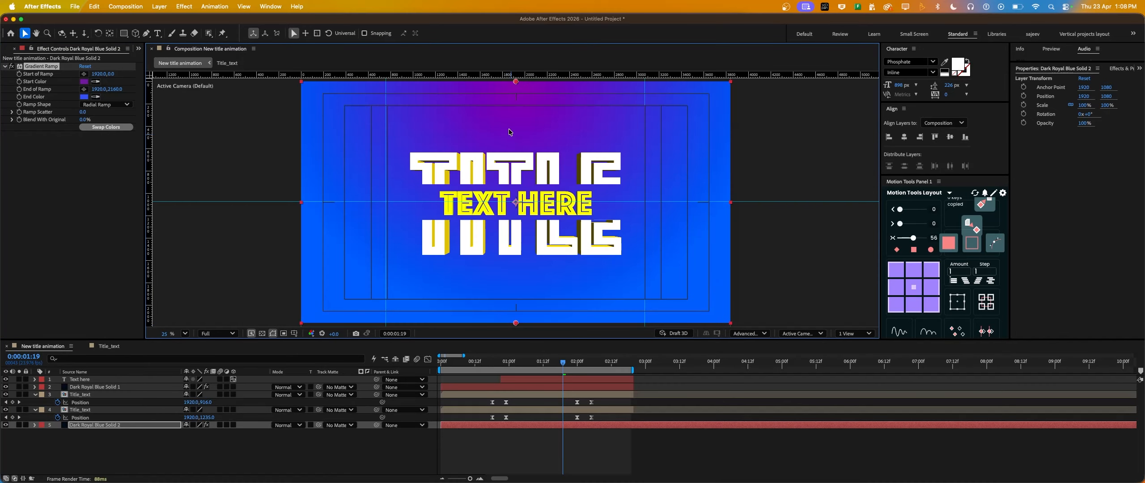
{"action": "left_click_drag", "start_coordinate": [516, 82], "coordinate": [520, 202]}
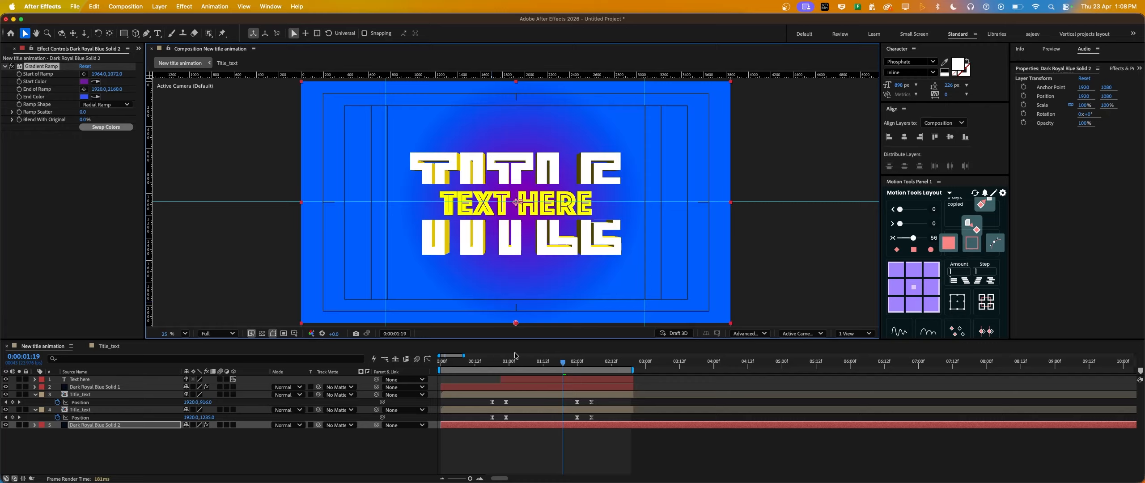
{"action": "left_click_drag", "start_coordinate": [516, 323], "coordinate": [532, 405]}
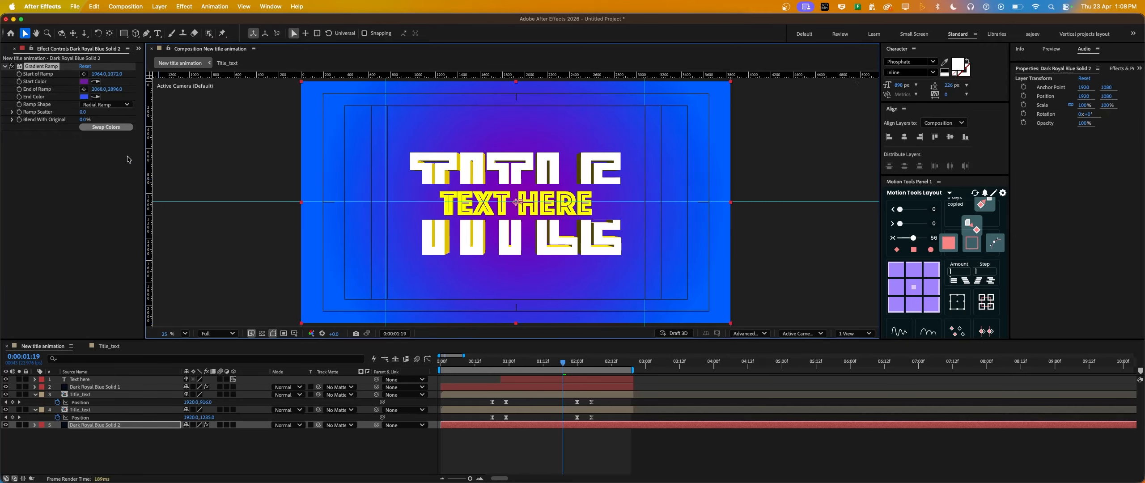
{"action": "left_click", "coordinate": [106, 127]}
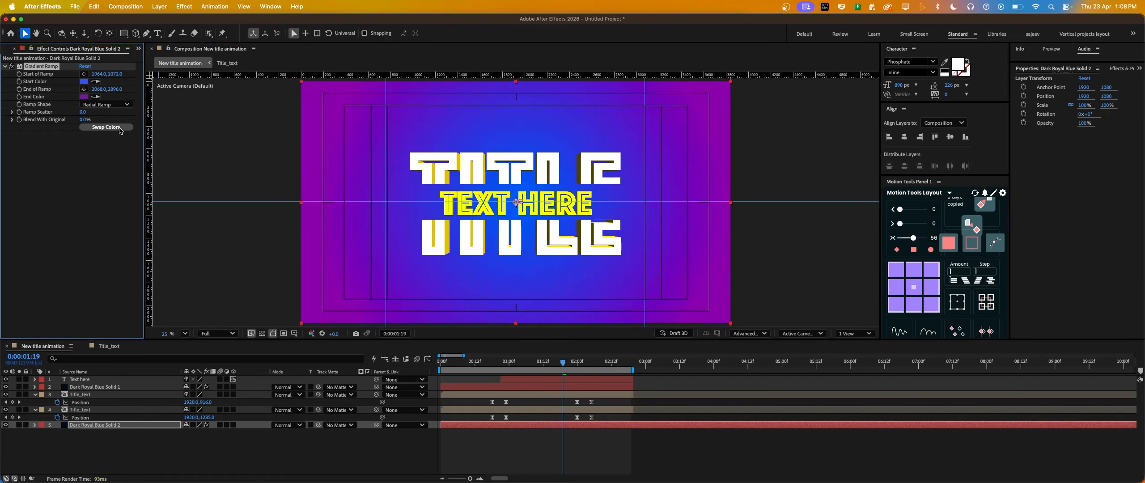